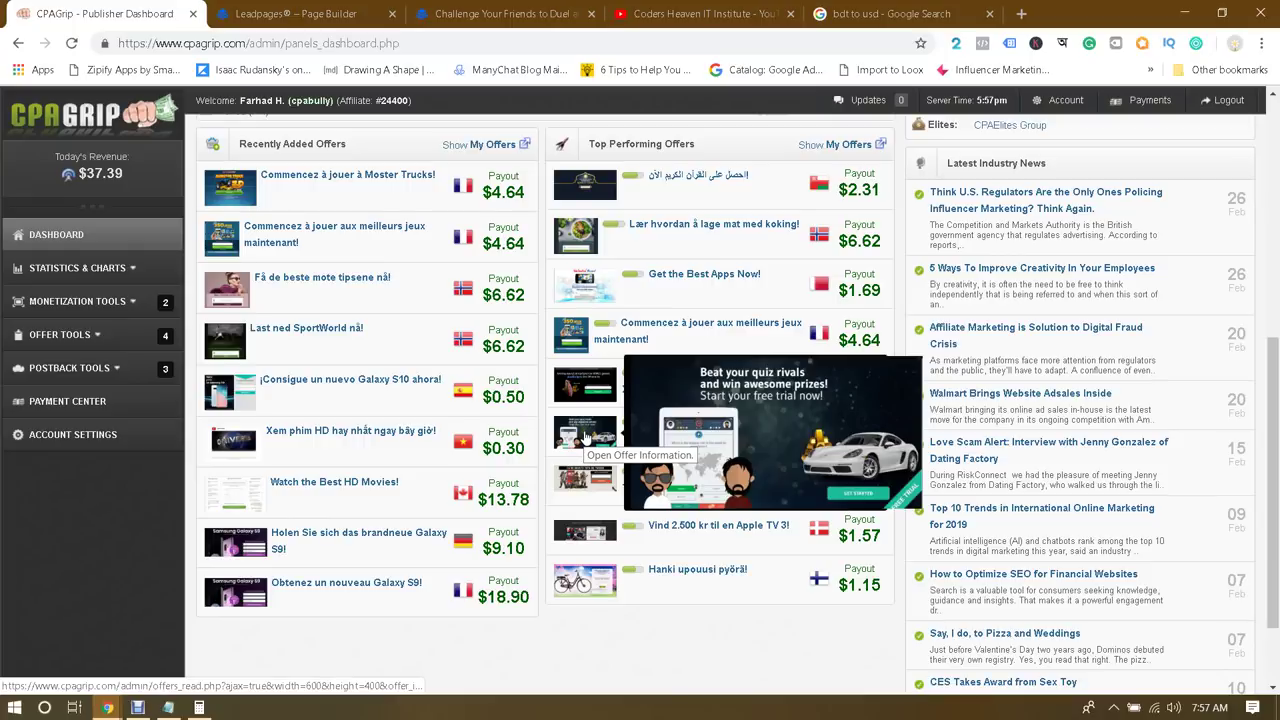
{"action": "mouse_move", "coordinate": [588, 380]}
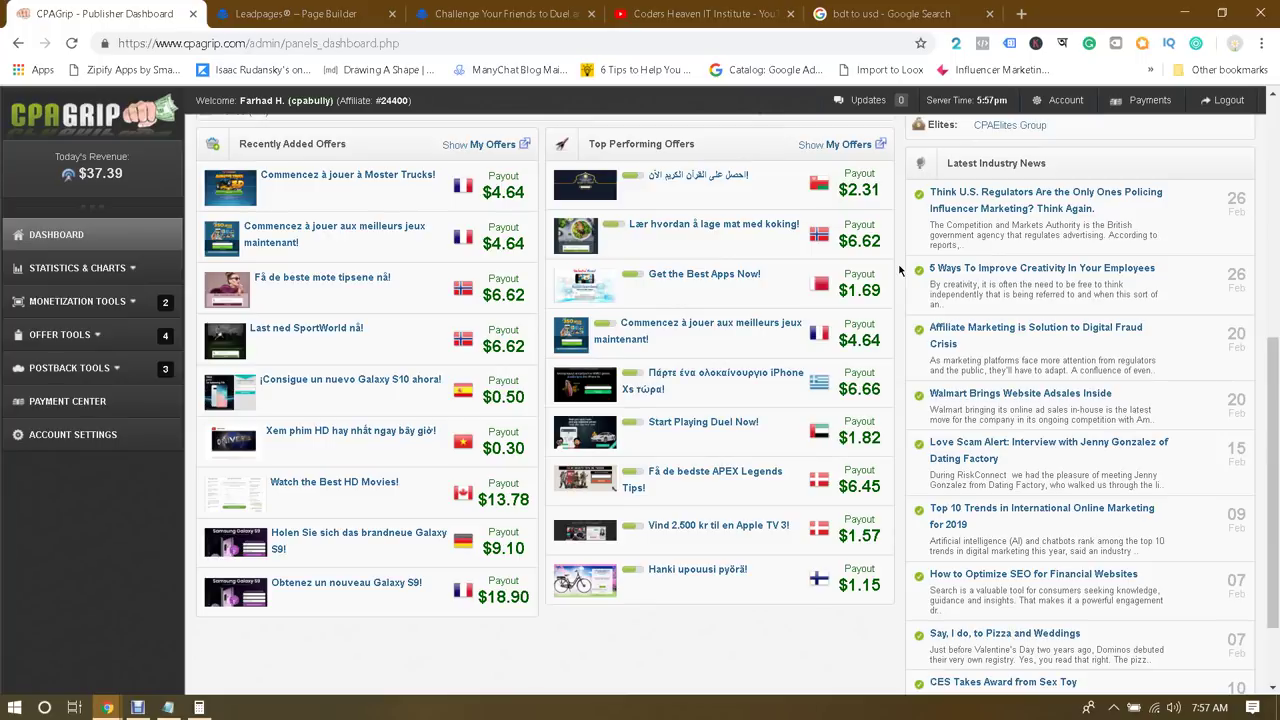
{"action": "left_click_drag", "start_coordinate": [848, 188], "coordinate": [880, 190]}
{"action": "left_click", "coordinate": [843, 193]}
Switch to Notepad and add the line "Offer Payout = $3" below the 12
{"action": "left_click", "coordinate": [169, 706]}
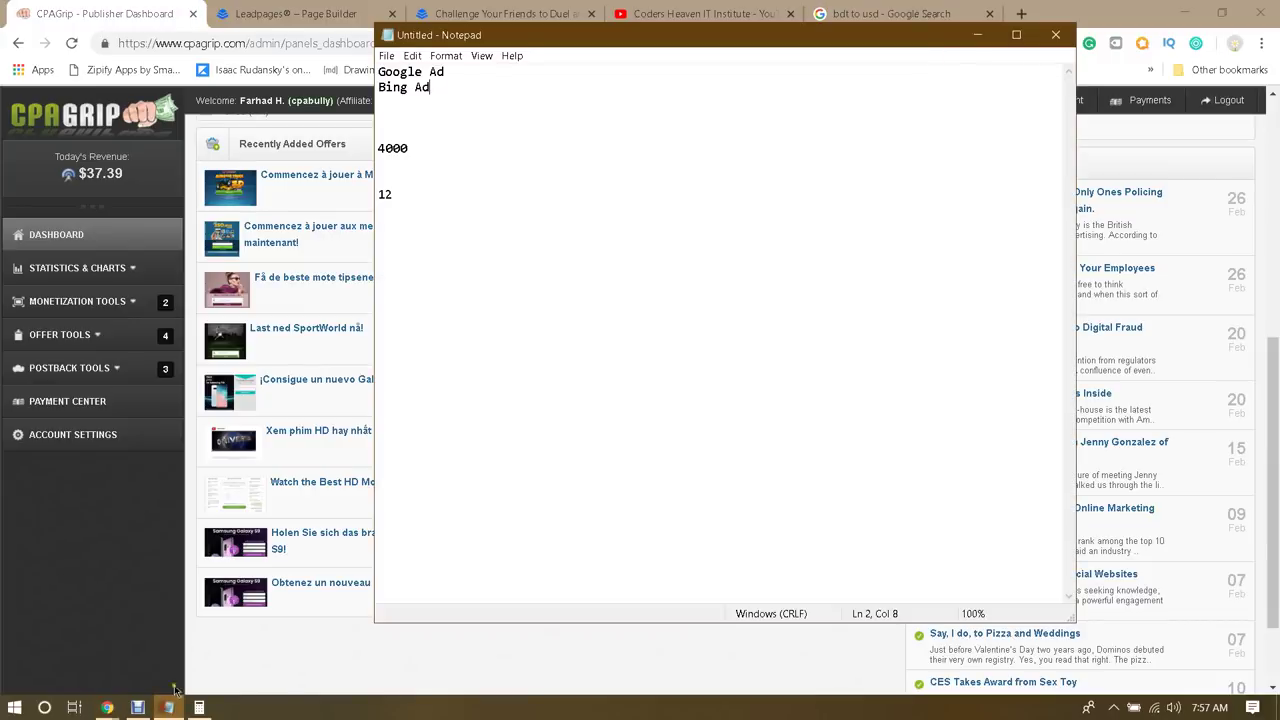
{"action": "left_click", "coordinate": [466, 205]}
{"action": "key", "text": "Return"}
{"action": "key", "text": "Return"}
{"action": "type", "text": "3"}
{"action": "key", "text": "Home"}
{"action": "type", "text": "$"}
{"action": "key", "text": "Left"}
{"action": "type", "text": "Offer Pa"}
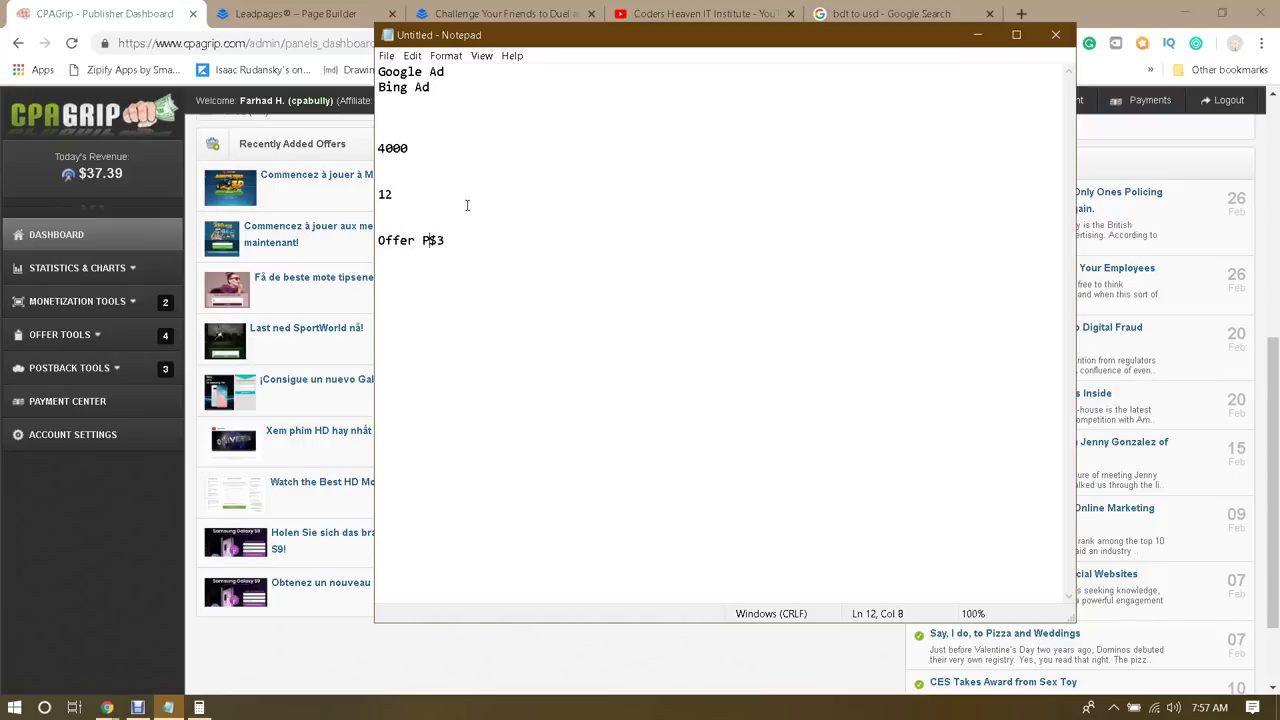
{"action": "type", "text": "yout ="}
Add the line "Facebook Ad = 0.20c" directly below the offer payout, followed by blank lines
{"action": "left_click", "coordinate": [509, 243]}
{"action": "key", "text": "Return"}
{"action": "type", "text": "Facebook A"}
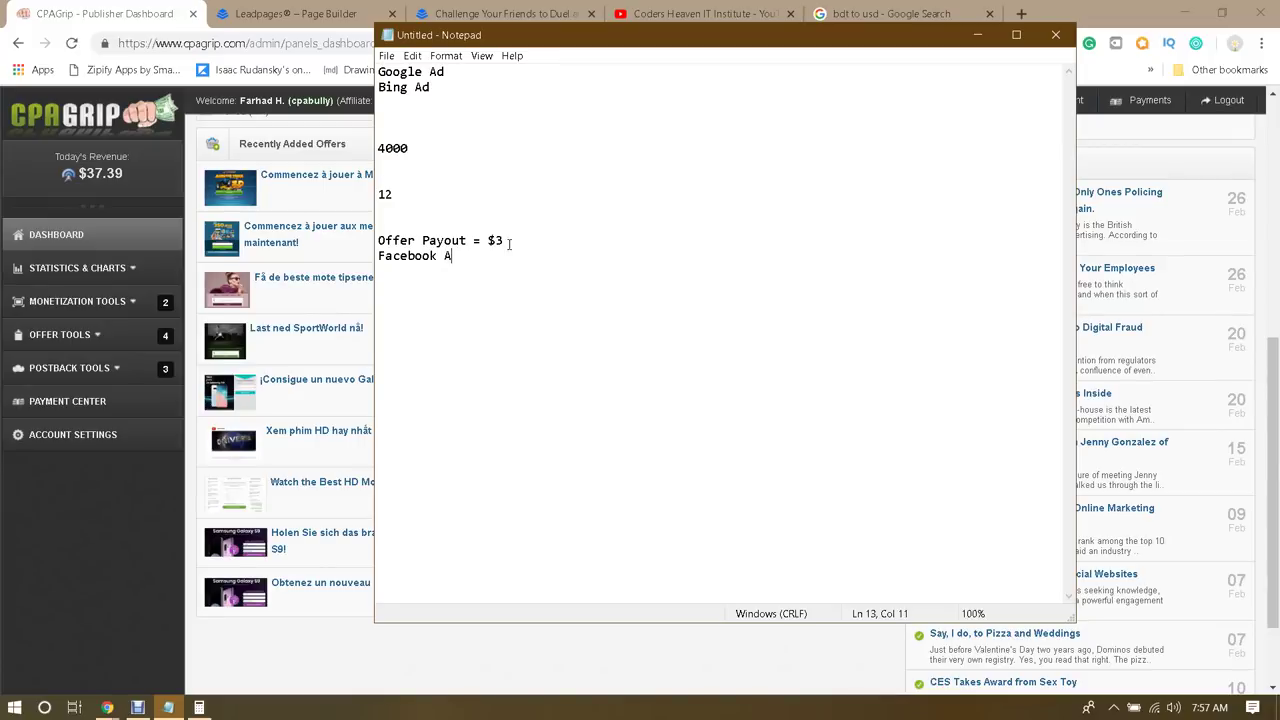
{"action": "type", "text": "d ="}
{"action": "type", "text": "0.20c"}
{"action": "key", "text": "Return"}
{"action": "key", "text": "Return"}
Write the calculation "20 x 0.20" below the payout and ad cost lines
{"action": "left_click_drag", "start_coordinate": [514, 240], "coordinate": [500, 240]}
{"action": "key", "text": "Down"}
{"action": "key", "text": "Down"}
{"action": "key", "text": "Down"}
{"action": "key", "text": "Down"}
{"action": "type", "text": "20 x 0.20"}
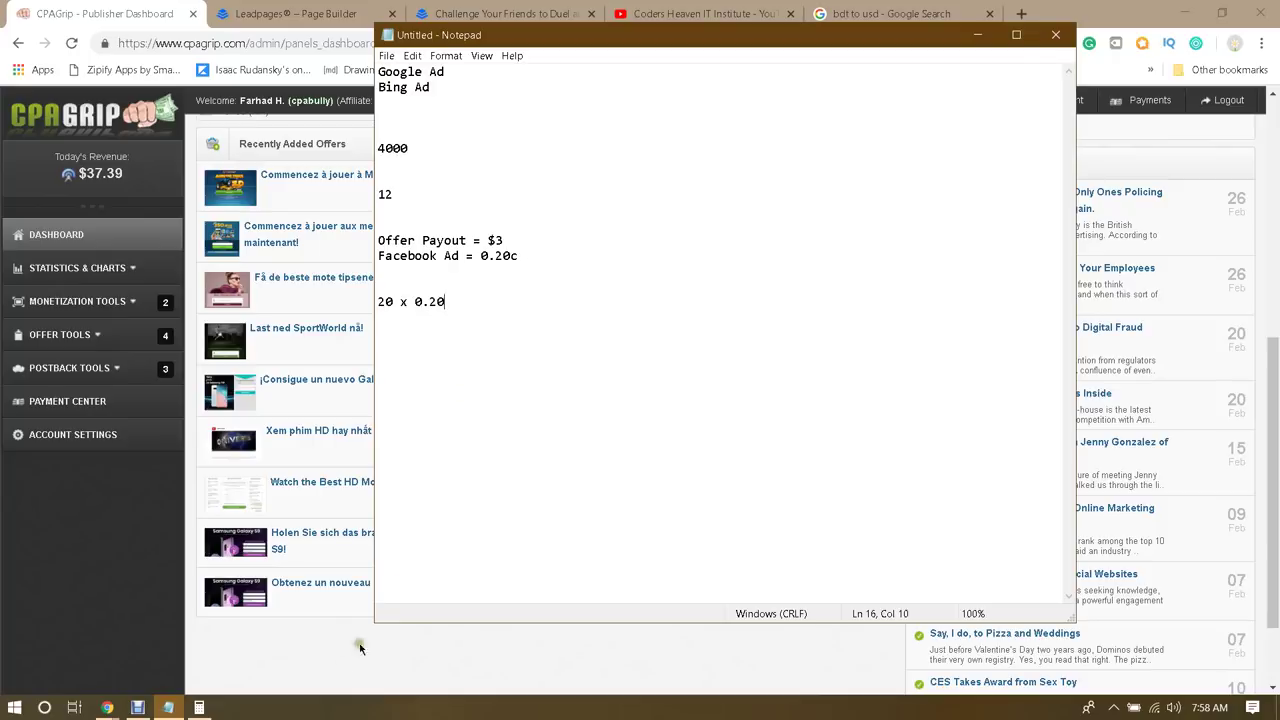
Switch to Calculator, clear it, calculate 20 × 0.20 and close the calculator
{"action": "left_click", "coordinate": [199, 707]}
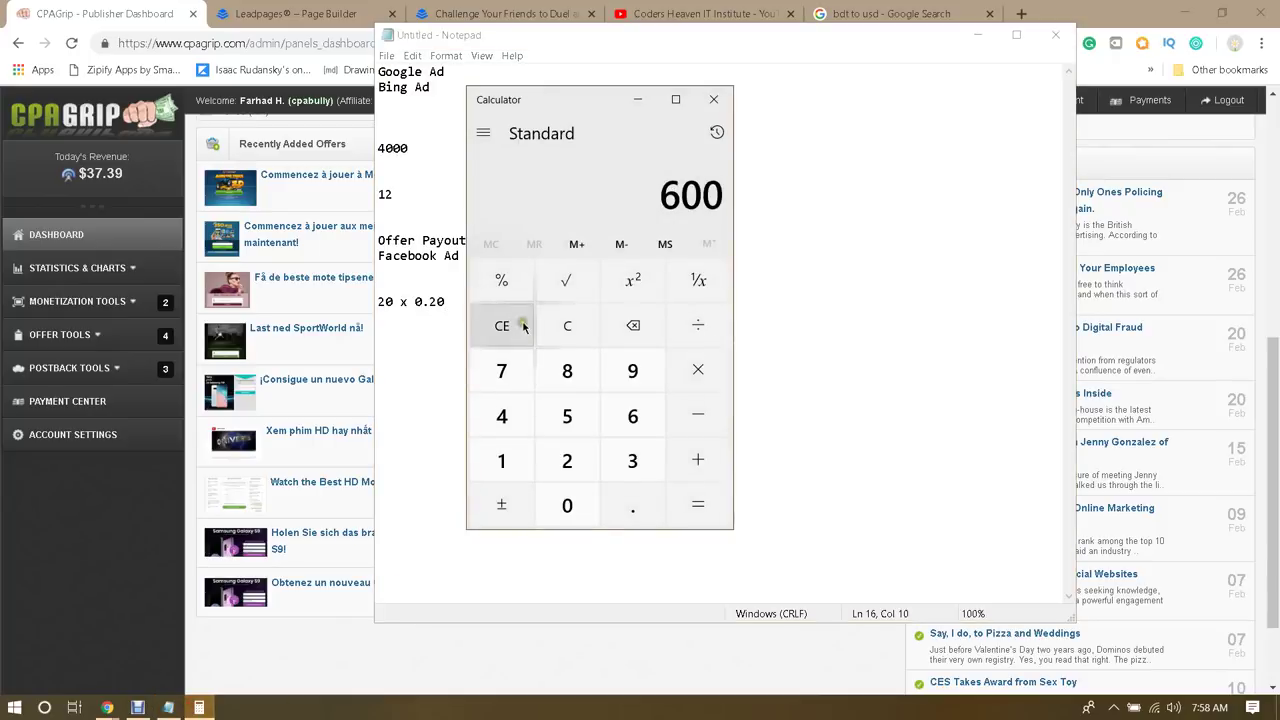
{"action": "left_click", "coordinate": [560, 325]}
{"action": "left_click", "coordinate": [562, 460]}
{"action": "left_click", "coordinate": [567, 505]}
{"action": "left_click", "coordinate": [698, 370]}
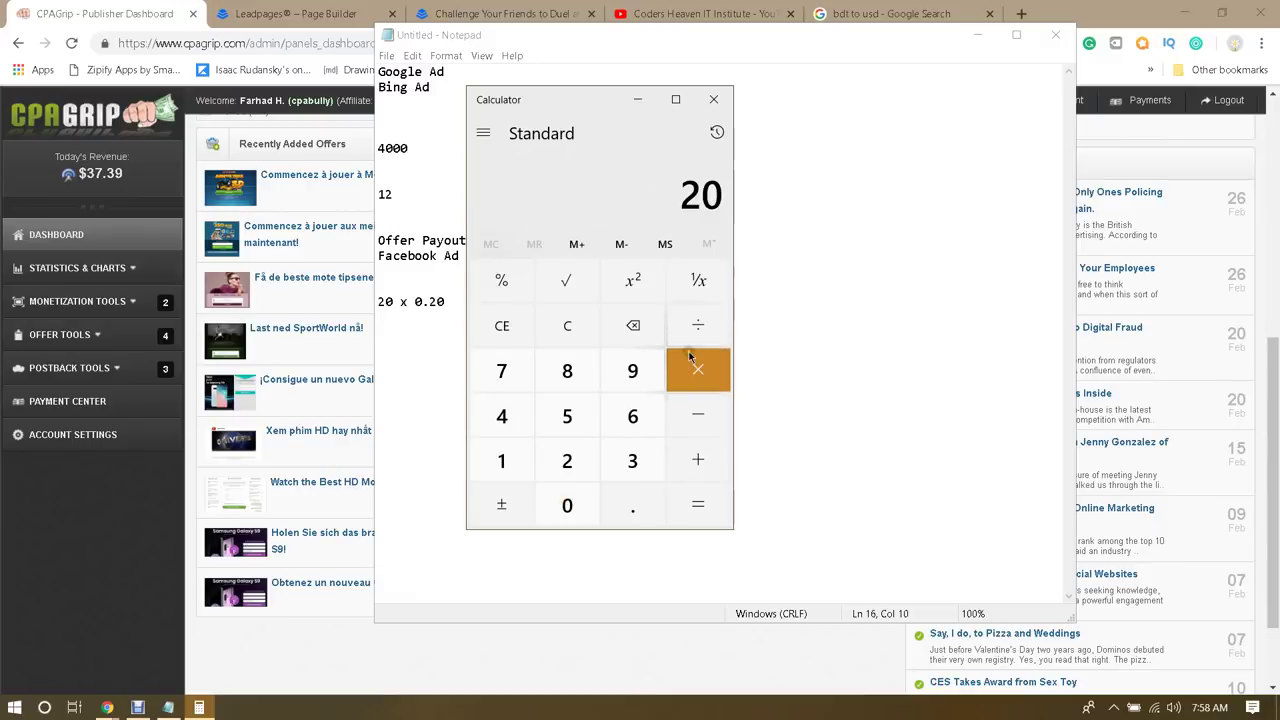
{"action": "left_click", "coordinate": [575, 465]}
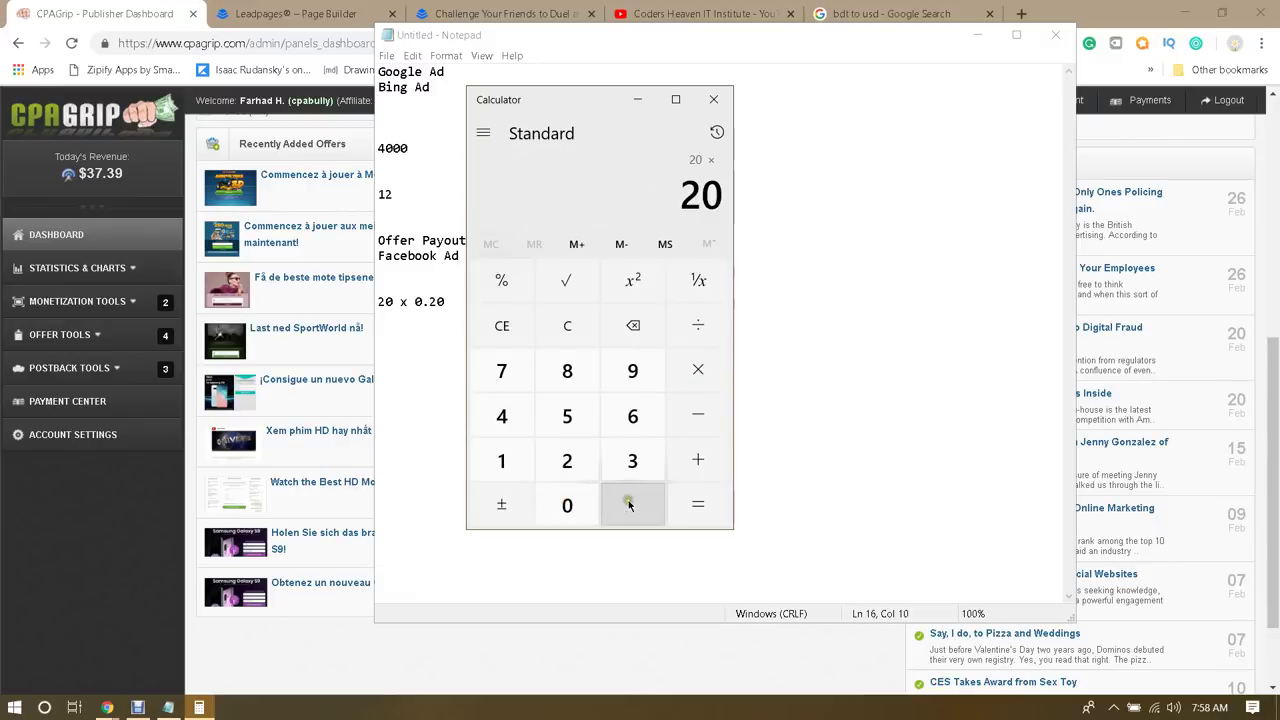
{"action": "left_click", "coordinate": [632, 505]}
{"action": "left_click", "coordinate": [567, 460]}
{"action": "left_click", "coordinate": [570, 505]}
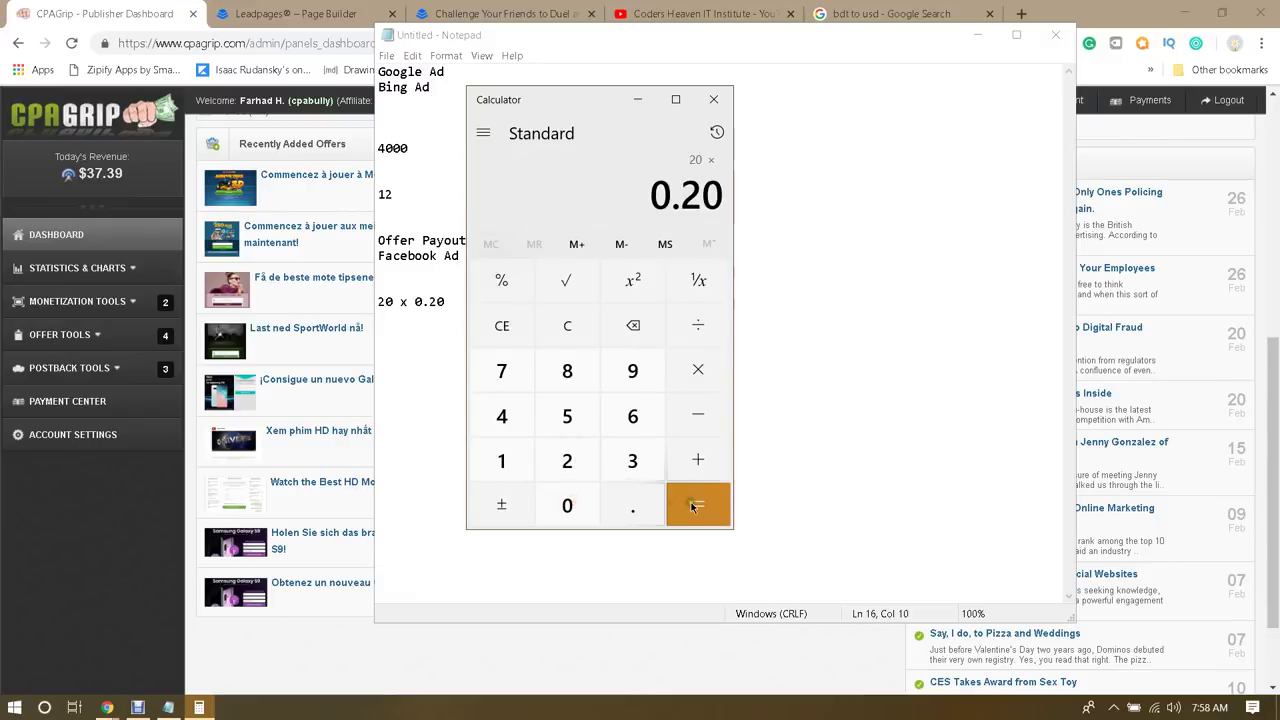
{"action": "left_click", "coordinate": [698, 505]}
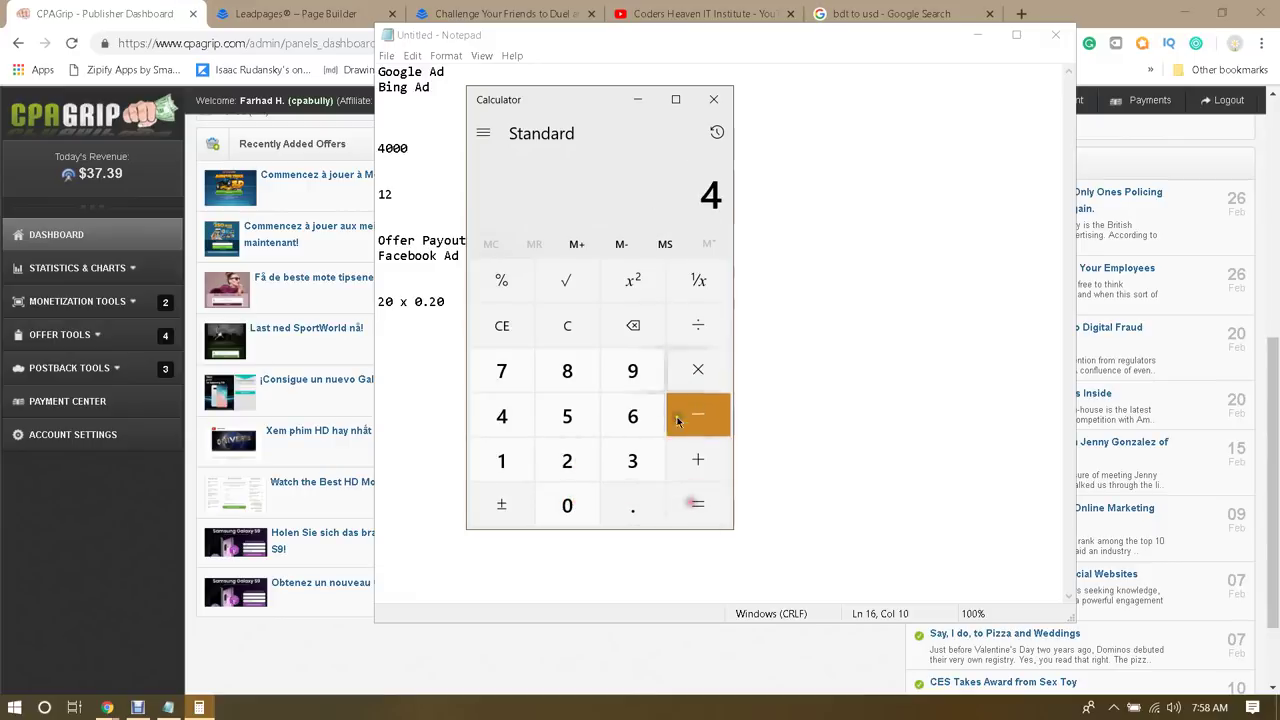
{"action": "left_click", "coordinate": [711, 100]}
Change the first factor of the multiplication in the notes to 18
{"action": "left_click", "coordinate": [393, 302]}
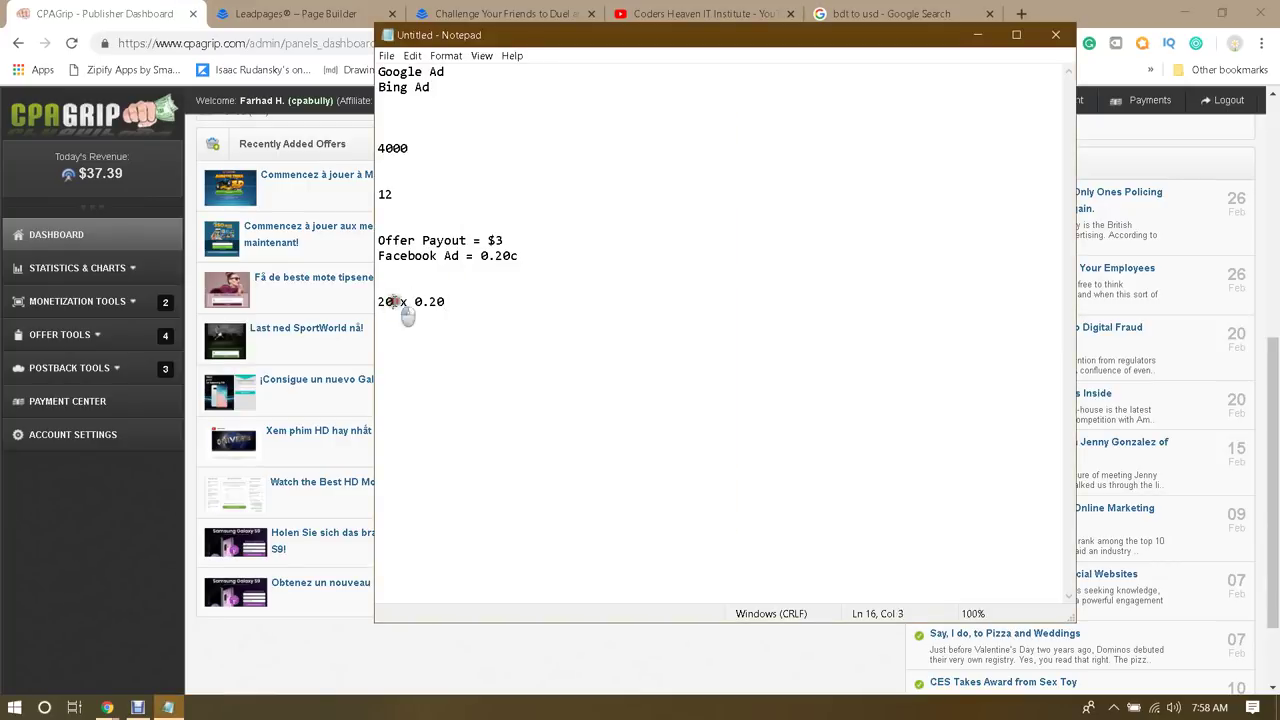
{"action": "key", "text": "BackSpace"}
{"action": "key", "text": "BackSpace"}
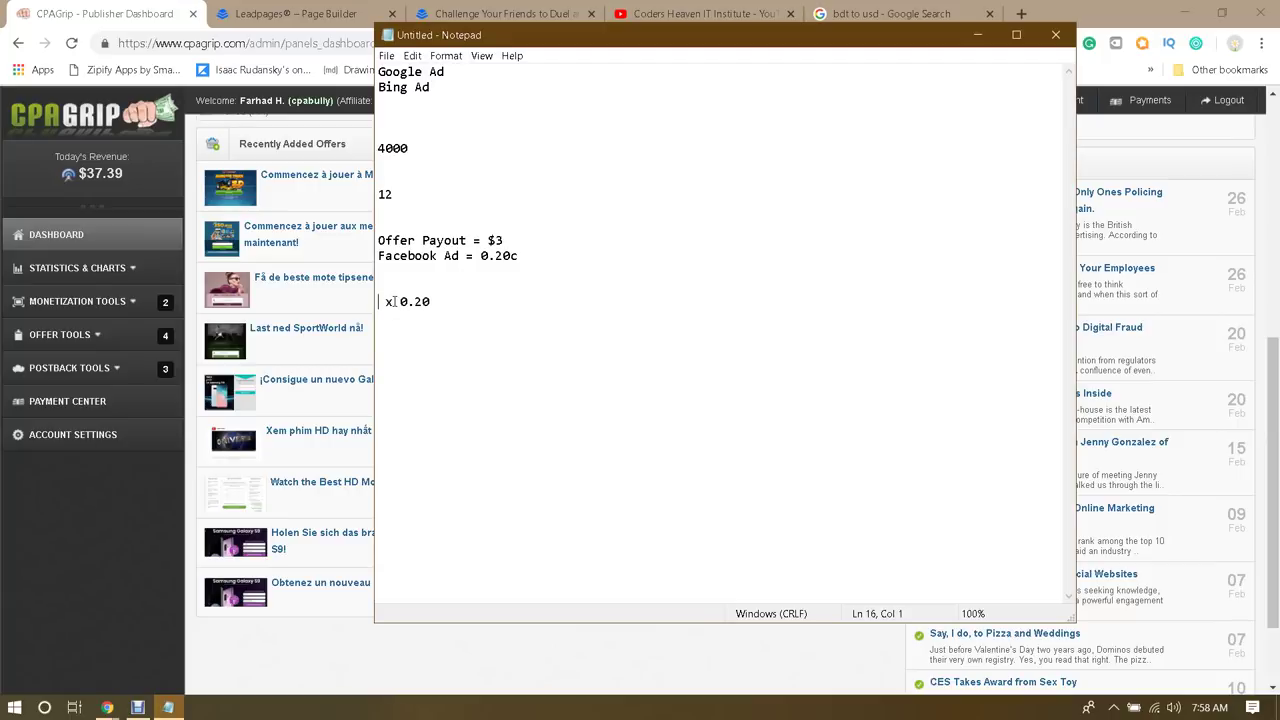
{"action": "type", "text": "18"}
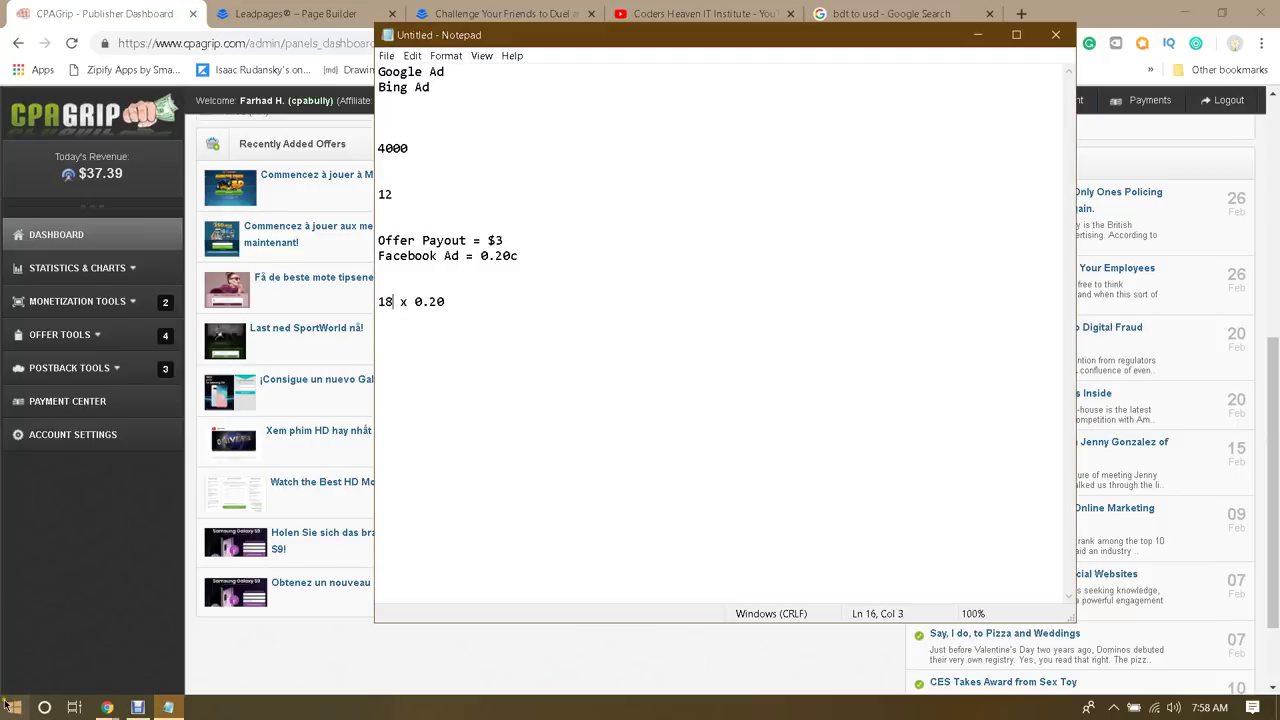
Find and reopen Calculator, and move its window aside so it does not cover the notes
{"action": "left_click", "coordinate": [44, 707]}
{"action": "type", "text": "cal"}
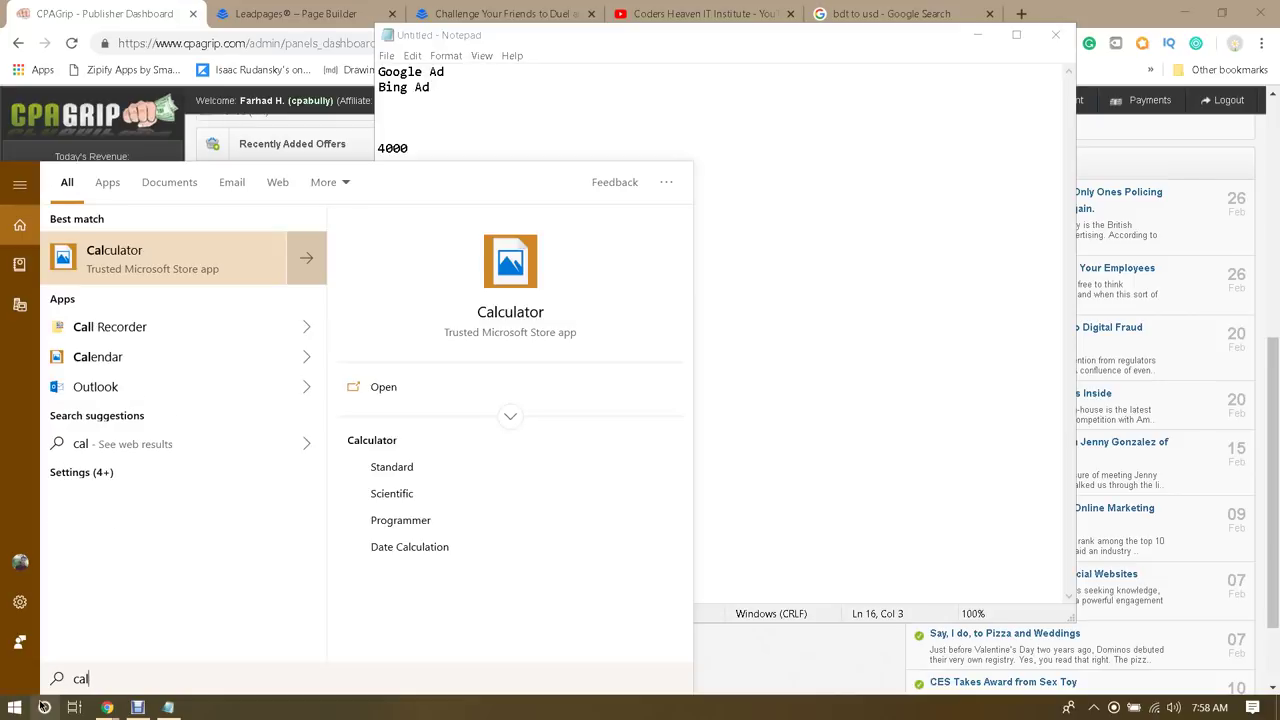
{"action": "key", "text": "Return"}
{"action": "left_click", "coordinate": [572, 327]}
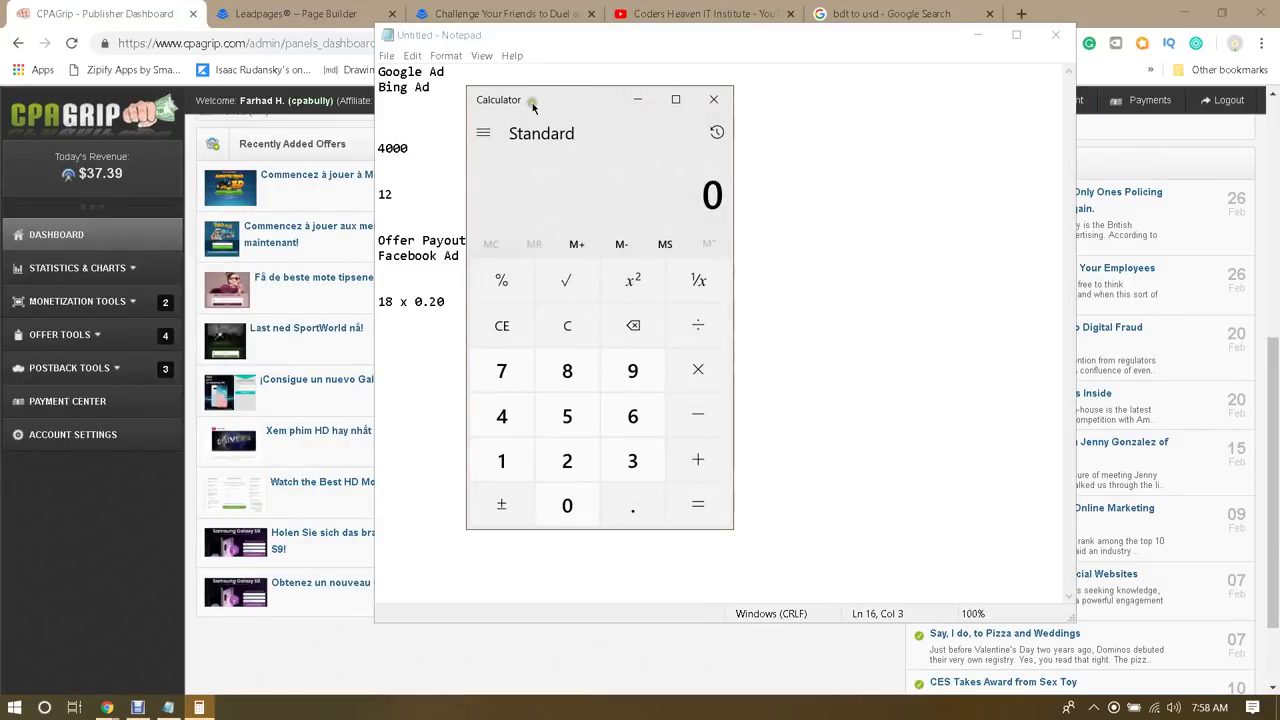
{"action": "left_click_drag", "start_coordinate": [540, 99], "coordinate": [655, 93]}
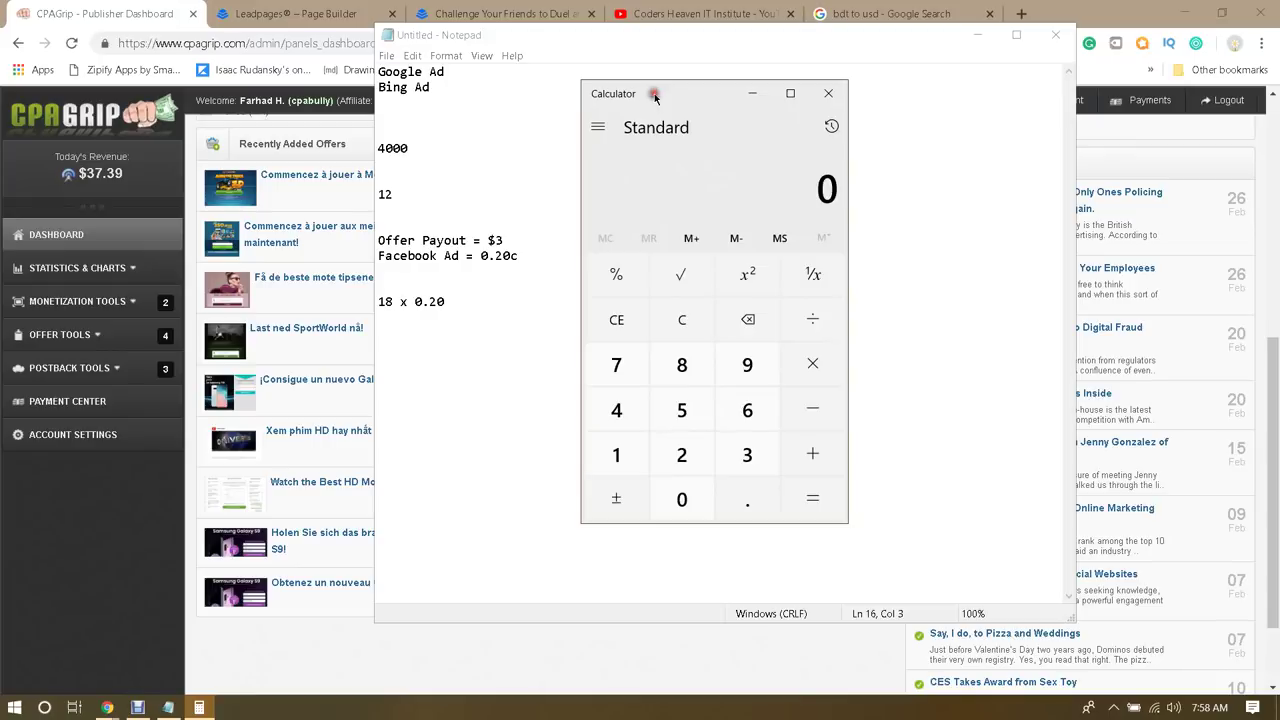
Calculate 18 × 0.20
{"action": "left_click", "coordinate": [638, 458]}
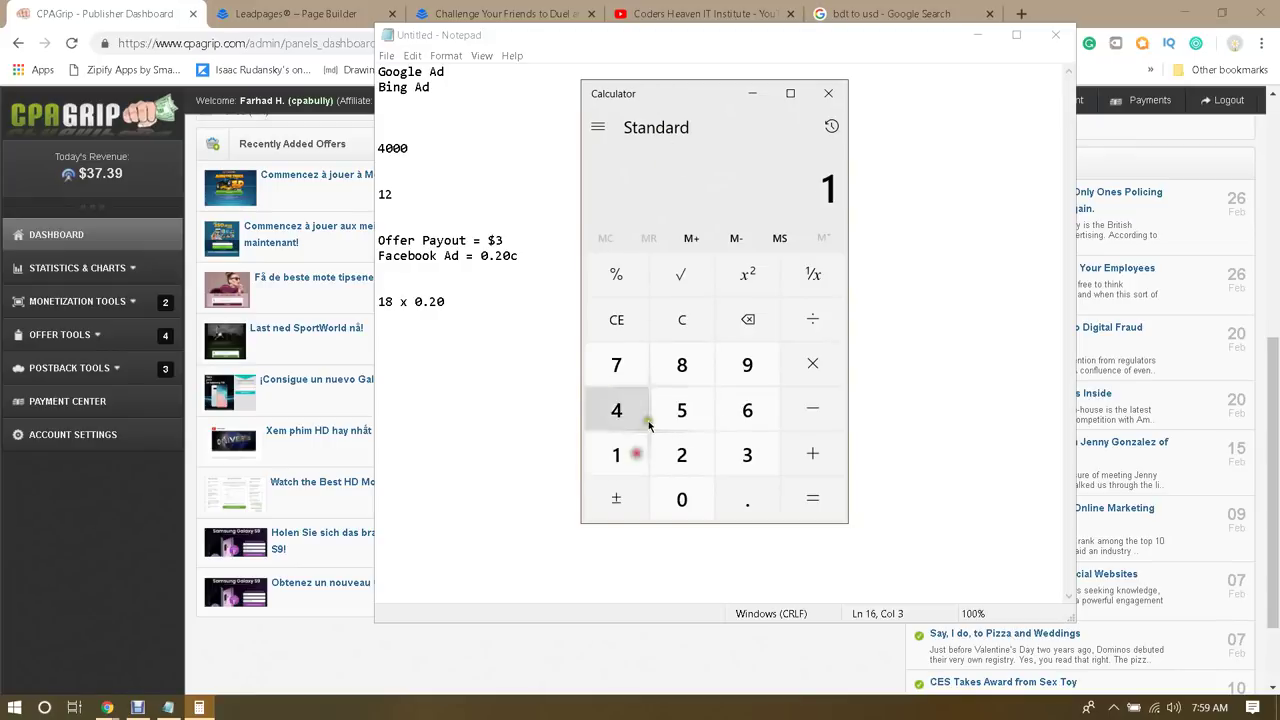
{"action": "left_click", "coordinate": [686, 369]}
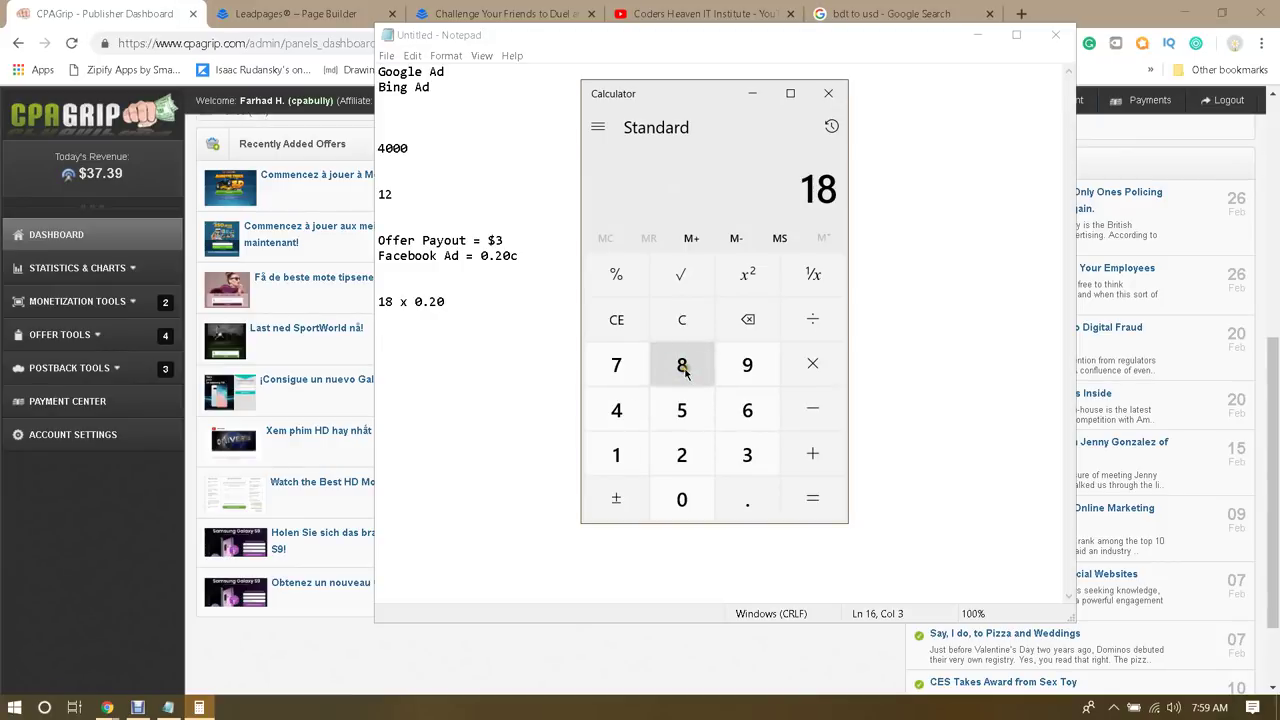
{"action": "left_click", "coordinate": [820, 370]}
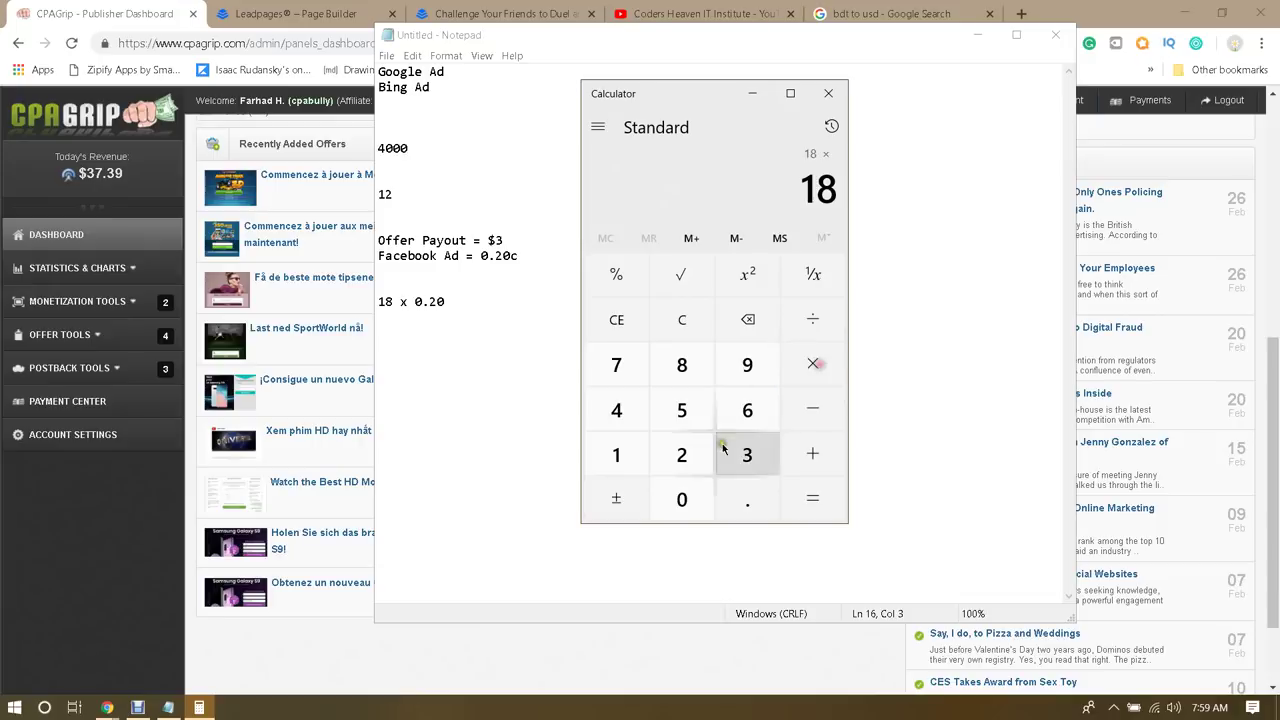
{"action": "left_click", "coordinate": [682, 497]}
{"action": "left_click", "coordinate": [741, 495]}
{"action": "left_click", "coordinate": [697, 468]}
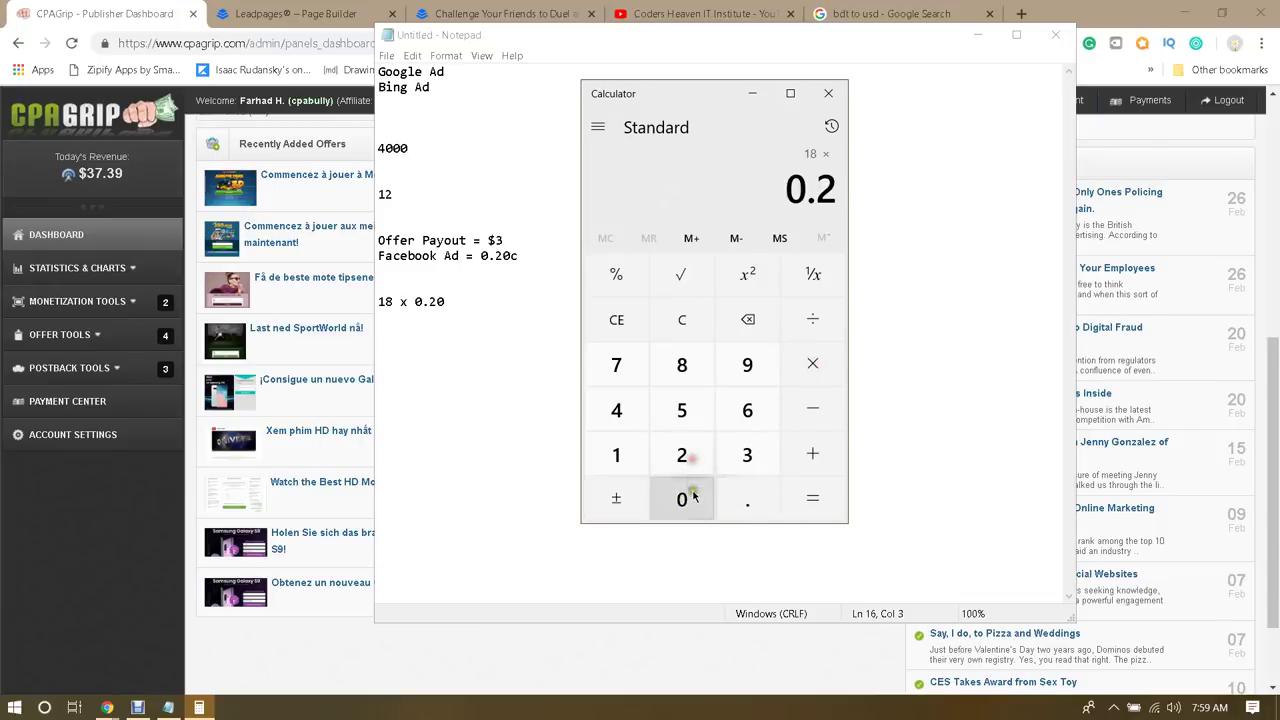
{"action": "left_click", "coordinate": [684, 494]}
{"action": "left_click", "coordinate": [810, 497]}
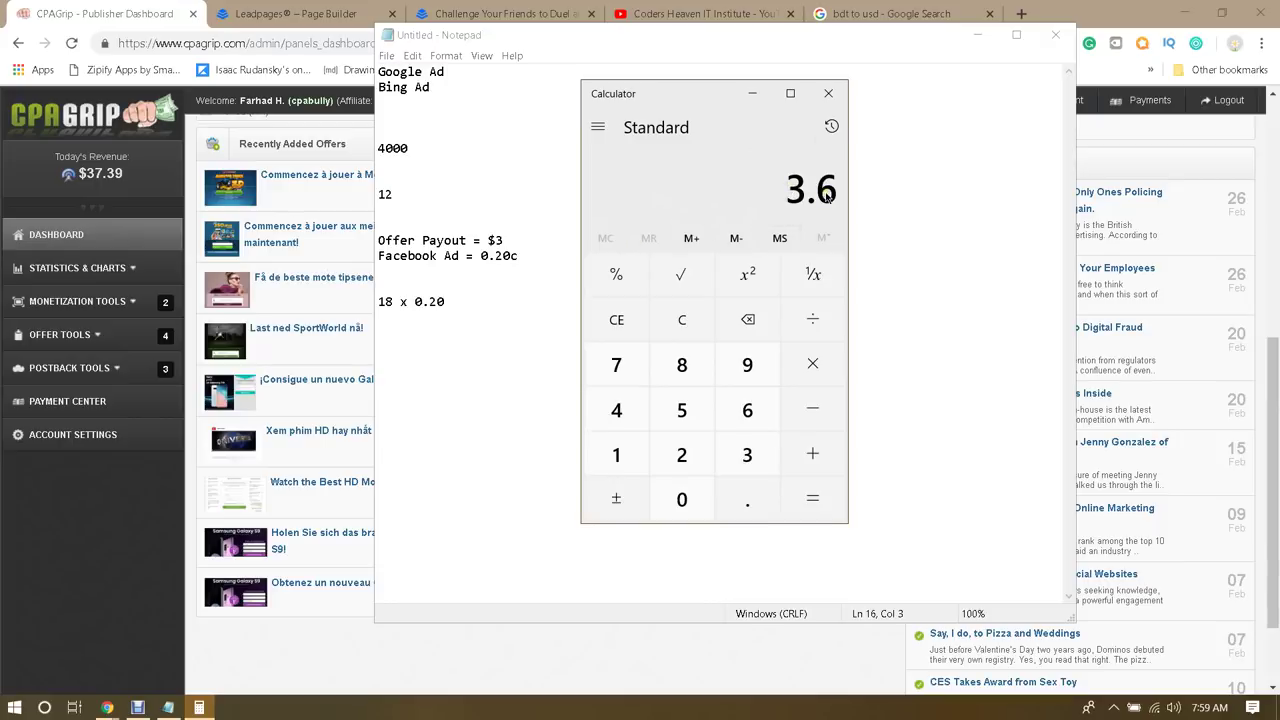
Return to Notepad and change the first factor of the multiplication to 14
{"action": "left_click", "coordinate": [393, 300]}
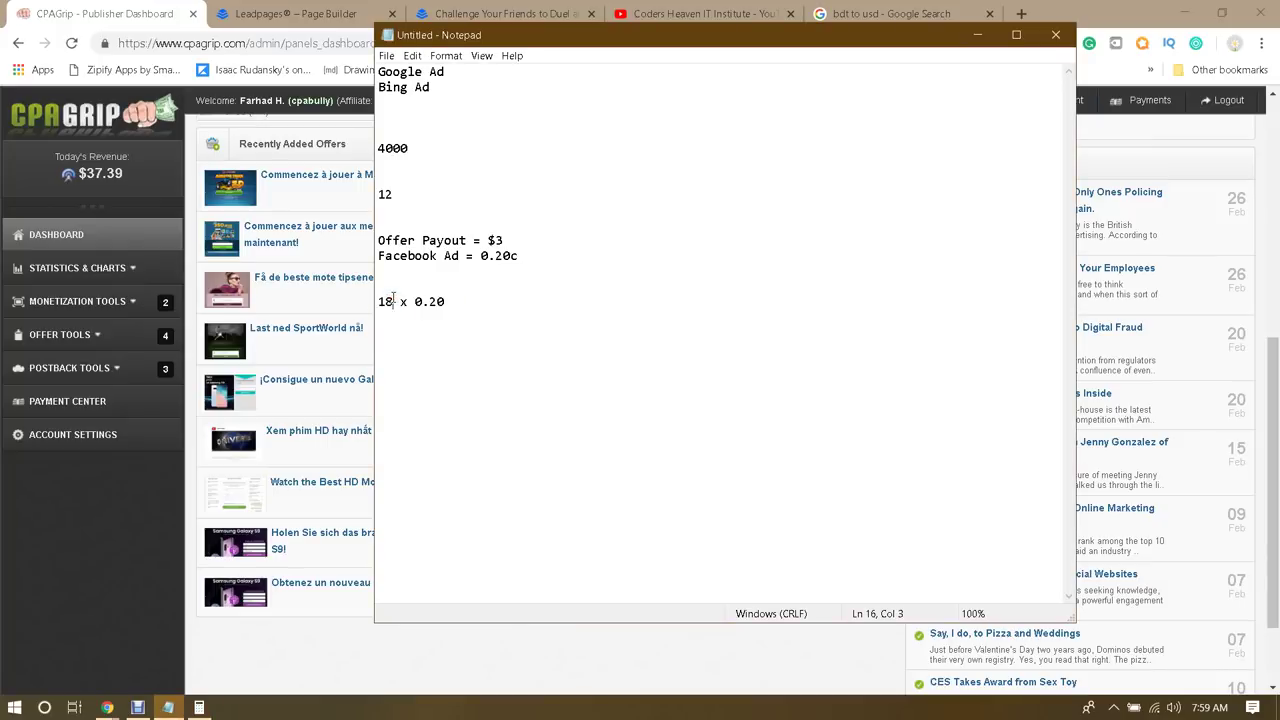
{"action": "key", "text": "BackSpace"}
{"action": "key", "text": "BackSpace"}
{"action": "type", "text": "14"}
Switch back to Calculator, clear the previous result and calculate 14 × 0.20
{"action": "left_click", "coordinate": [199, 707]}
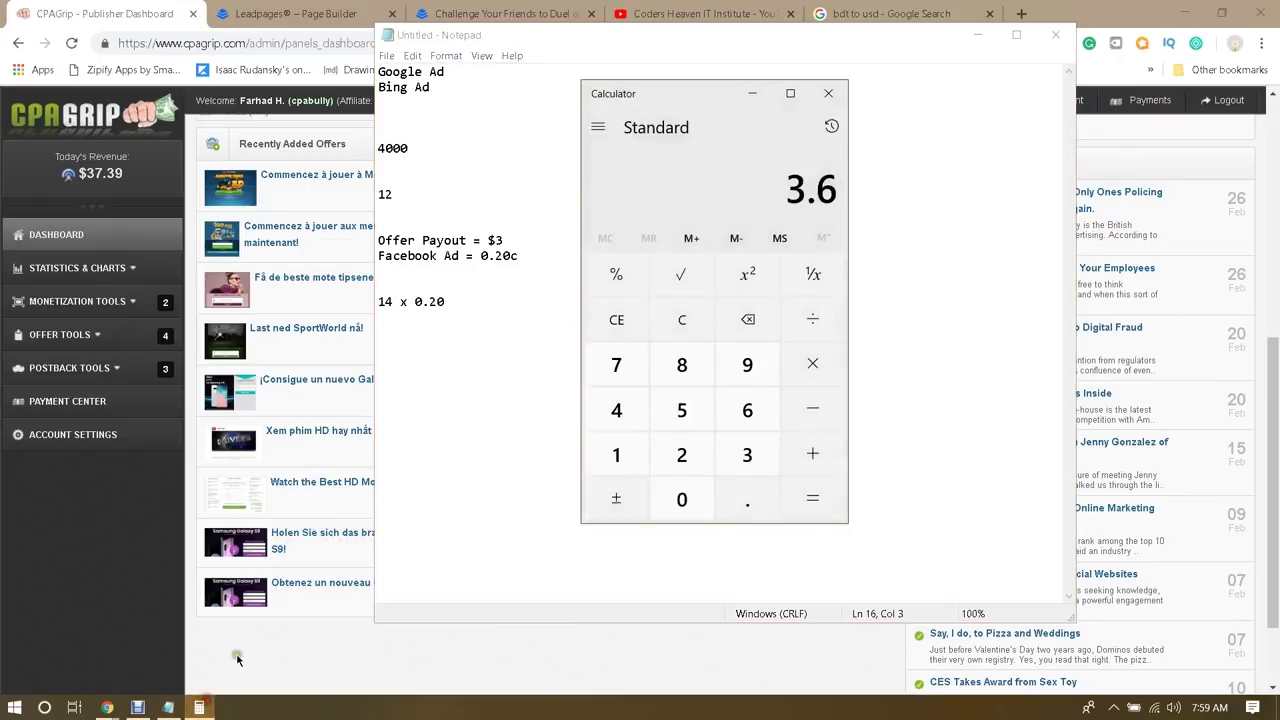
{"action": "left_click", "coordinate": [677, 320]}
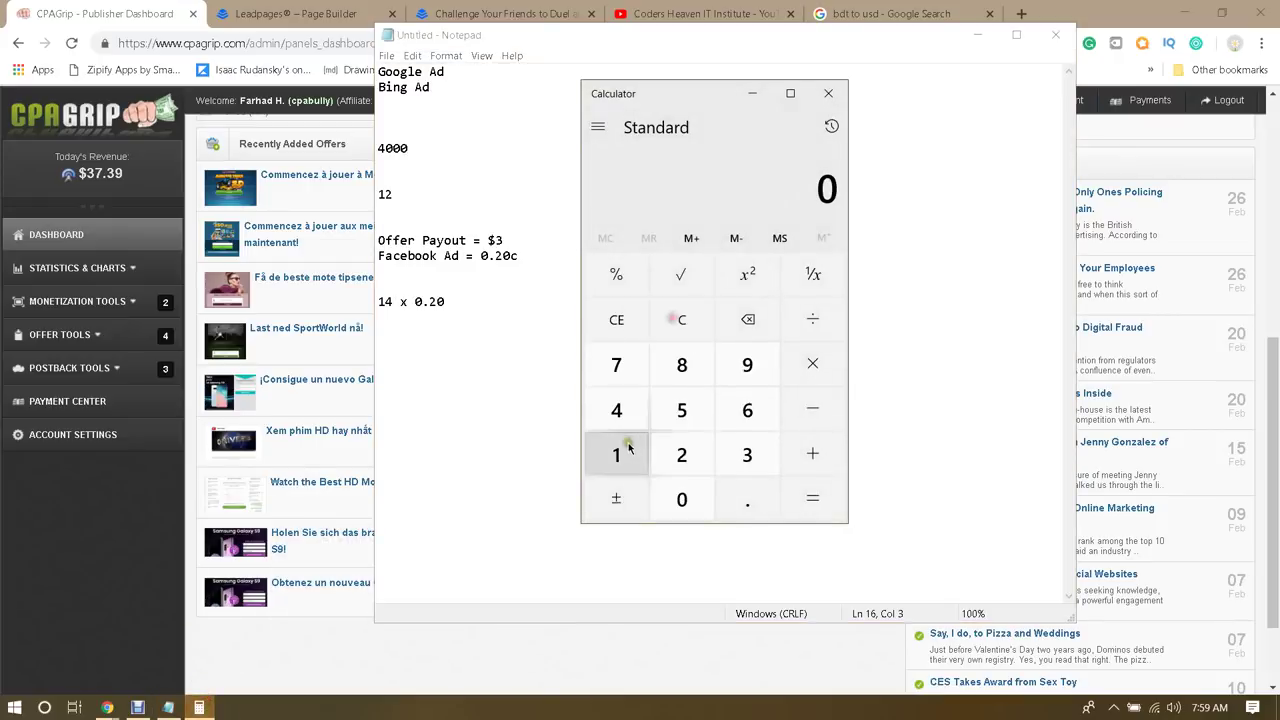
{"action": "left_click", "coordinate": [625, 450]}
{"action": "left_click", "coordinate": [614, 410]}
{"action": "left_click", "coordinate": [814, 366]}
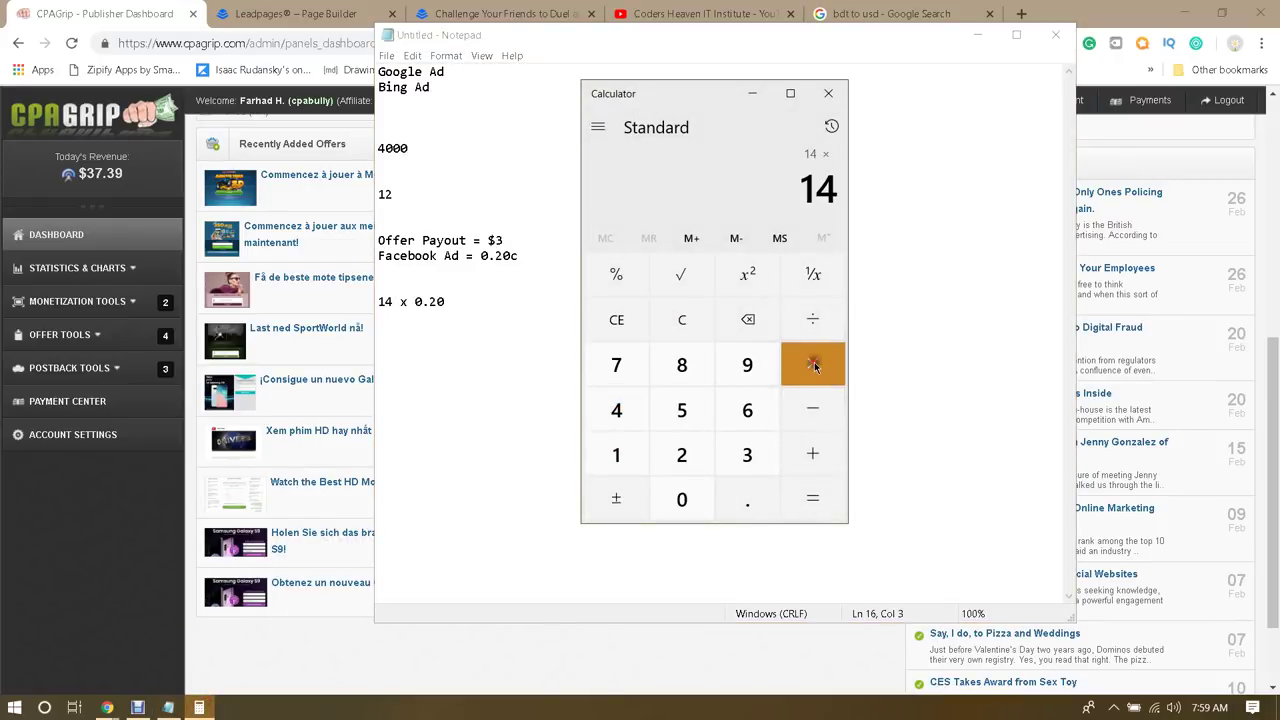
{"action": "left_click", "coordinate": [686, 497]}
{"action": "left_click", "coordinate": [728, 496]}
{"action": "left_click", "coordinate": [695, 457]}
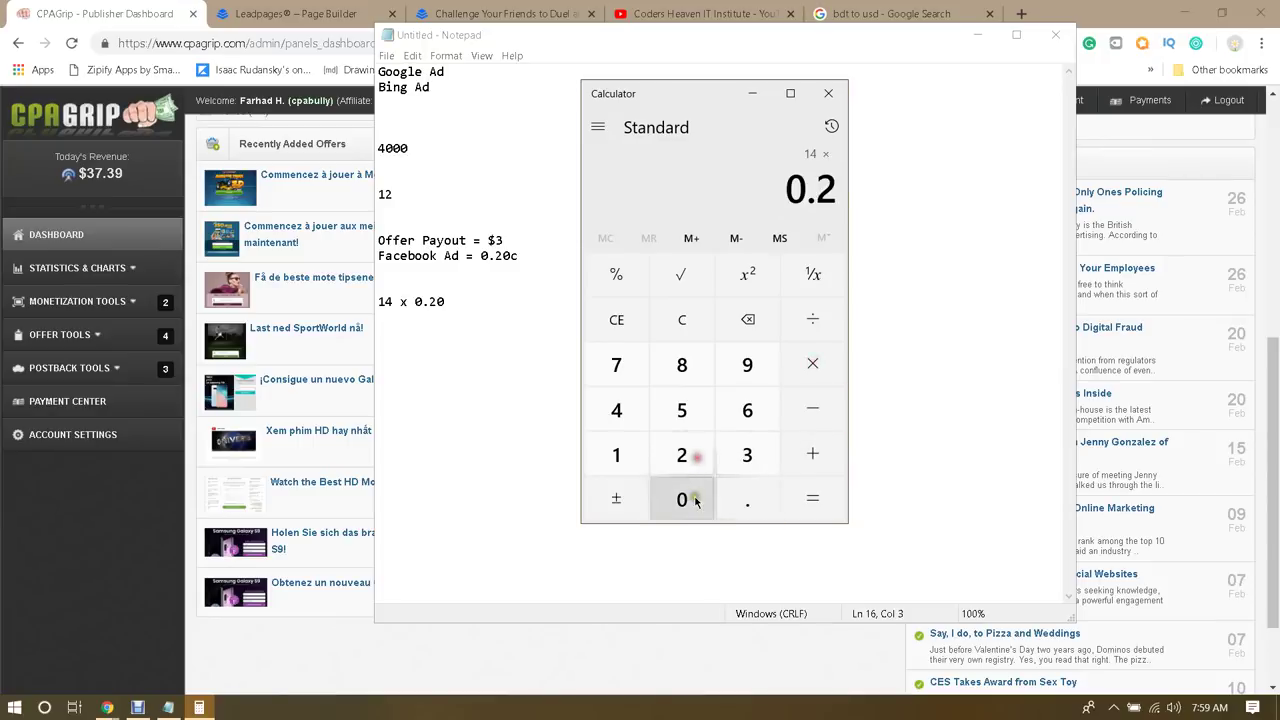
{"action": "left_click", "coordinate": [695, 500]}
{"action": "left_click", "coordinate": [812, 499]}
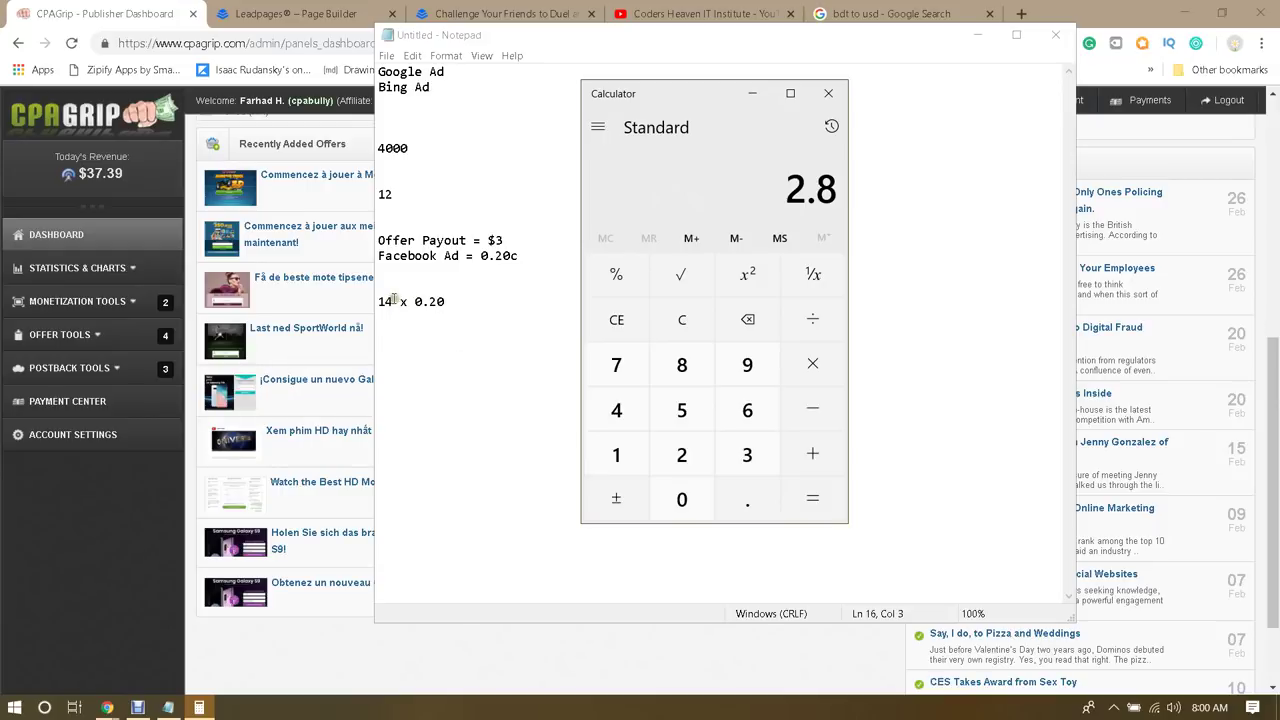
Switch to Facebook Ads Manager and examine the DuelCpa campaign's ad sets for cost per result, link clicks and landing page views
{"action": "mouse_move", "coordinate": [110, 708]}
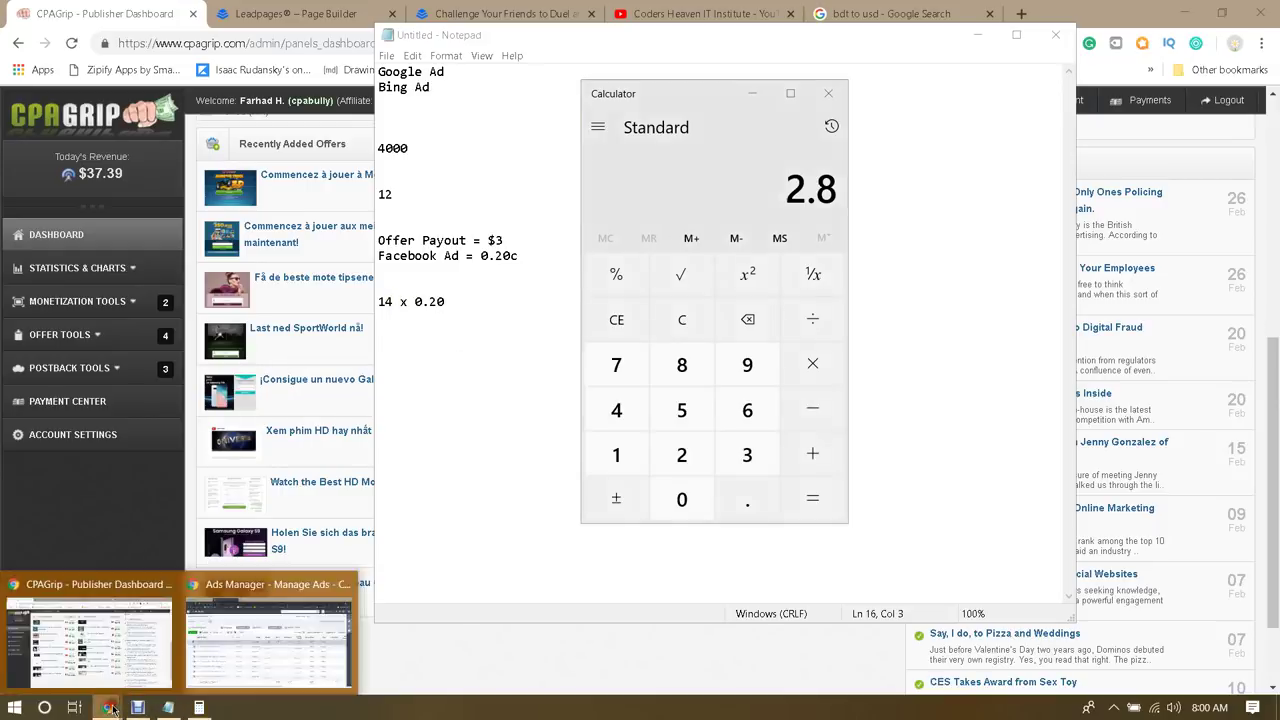
{"action": "left_click", "coordinate": [254, 652]}
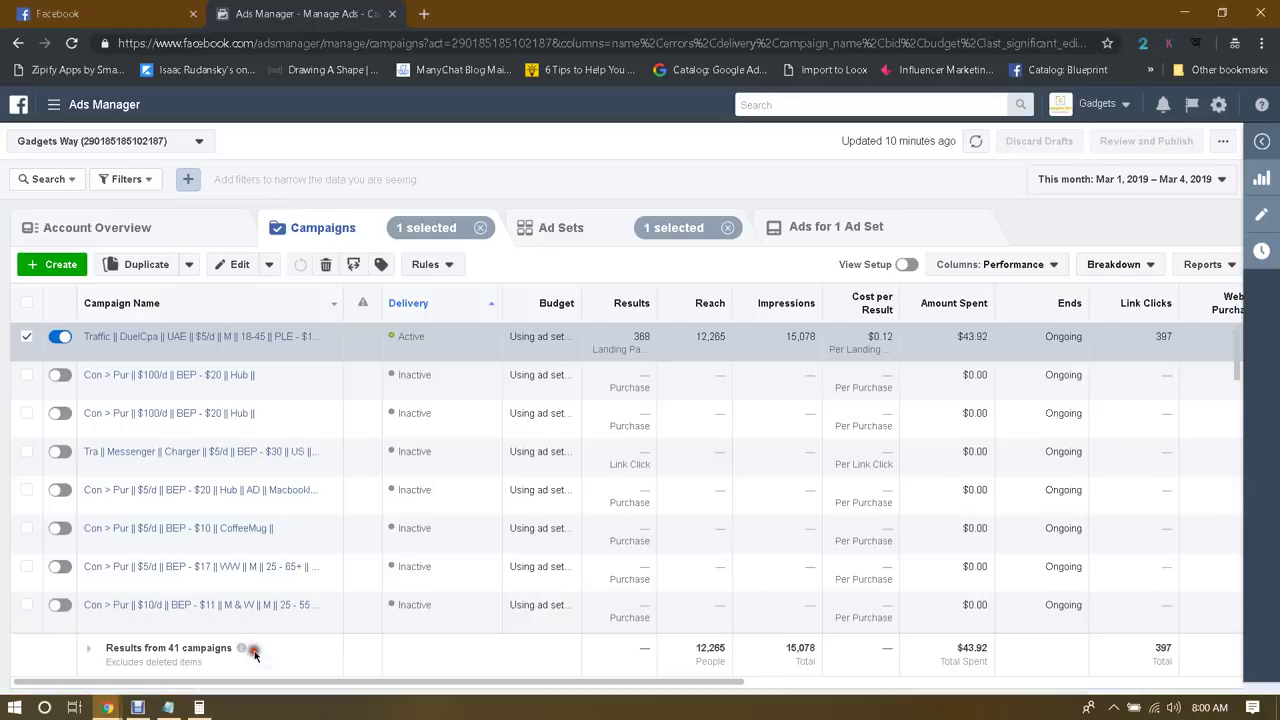
{"action": "left_click", "coordinate": [566, 228]}
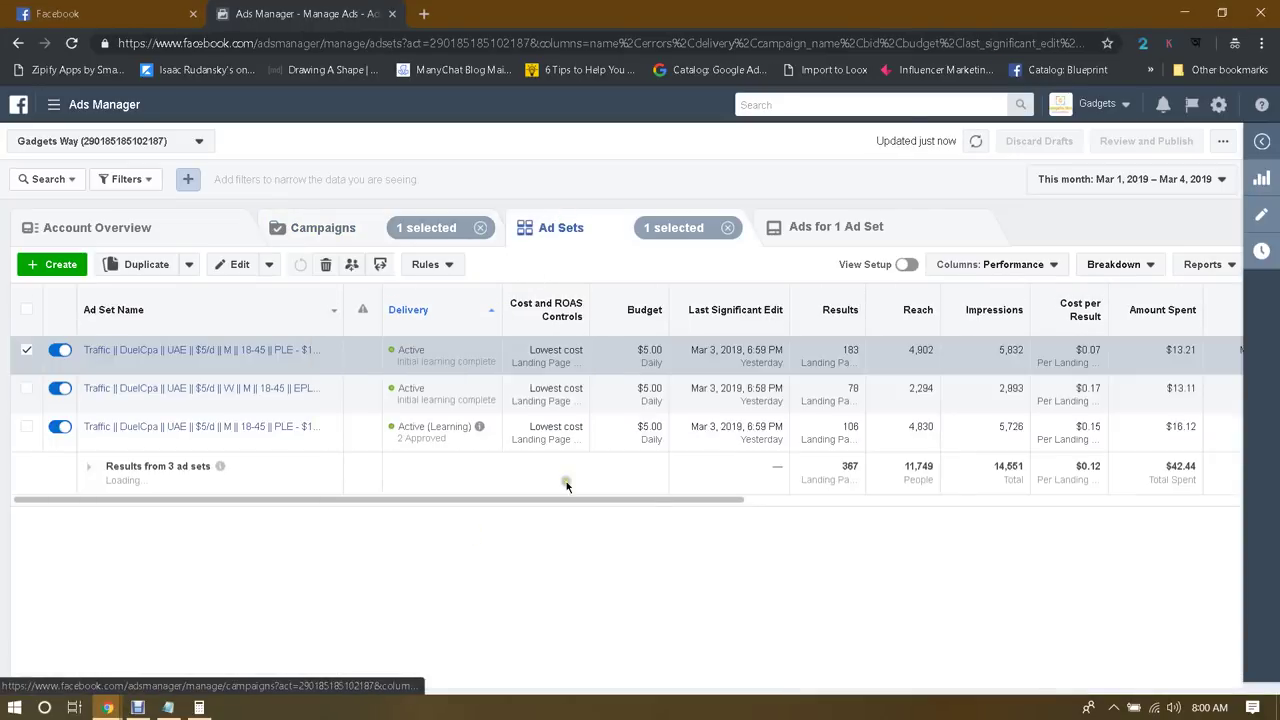
{"action": "left_click_drag", "start_coordinate": [656, 501], "coordinate": [838, 498]}
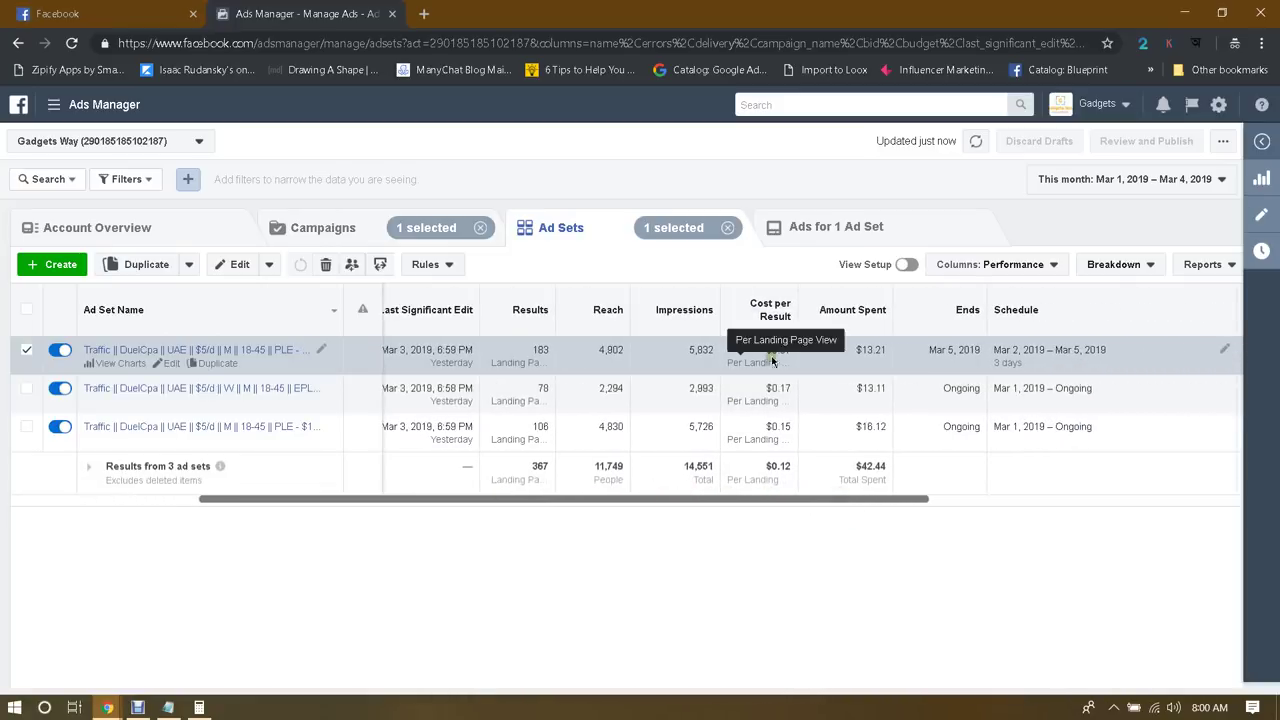
{"action": "mouse_move", "coordinate": [749, 304]}
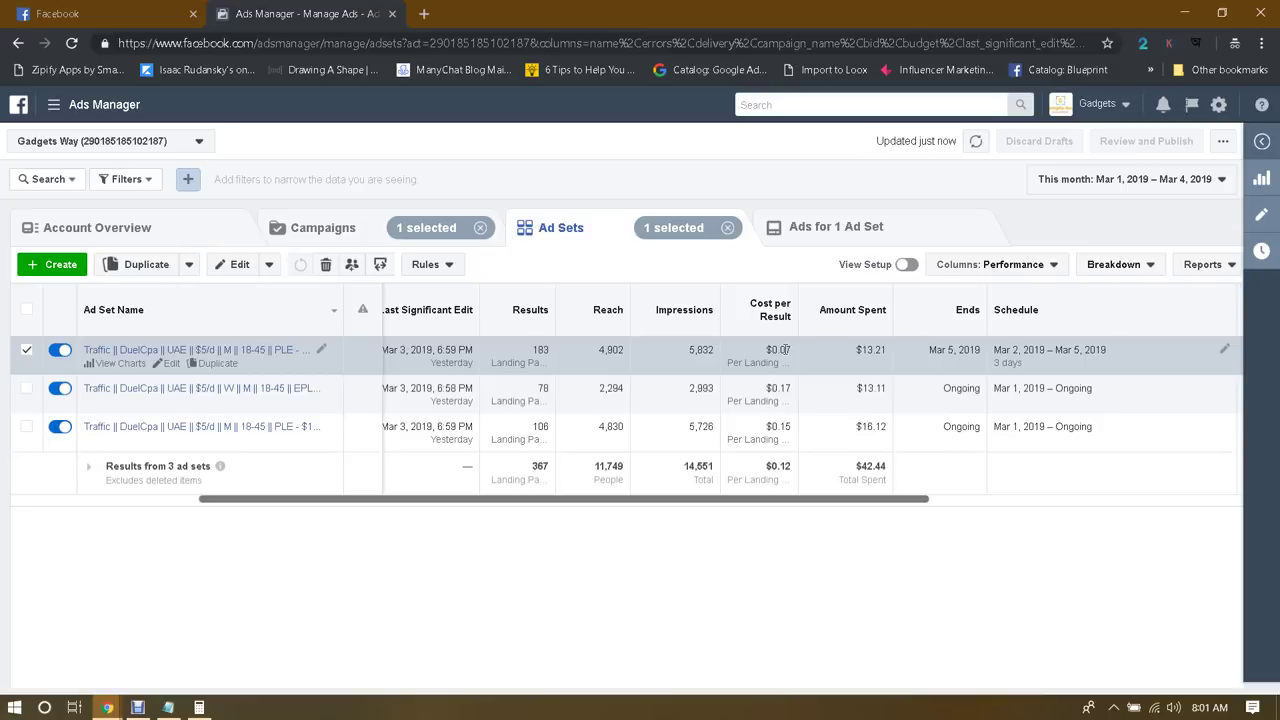
{"action": "left_click_drag", "start_coordinate": [655, 498], "coordinate": [1027, 483]}
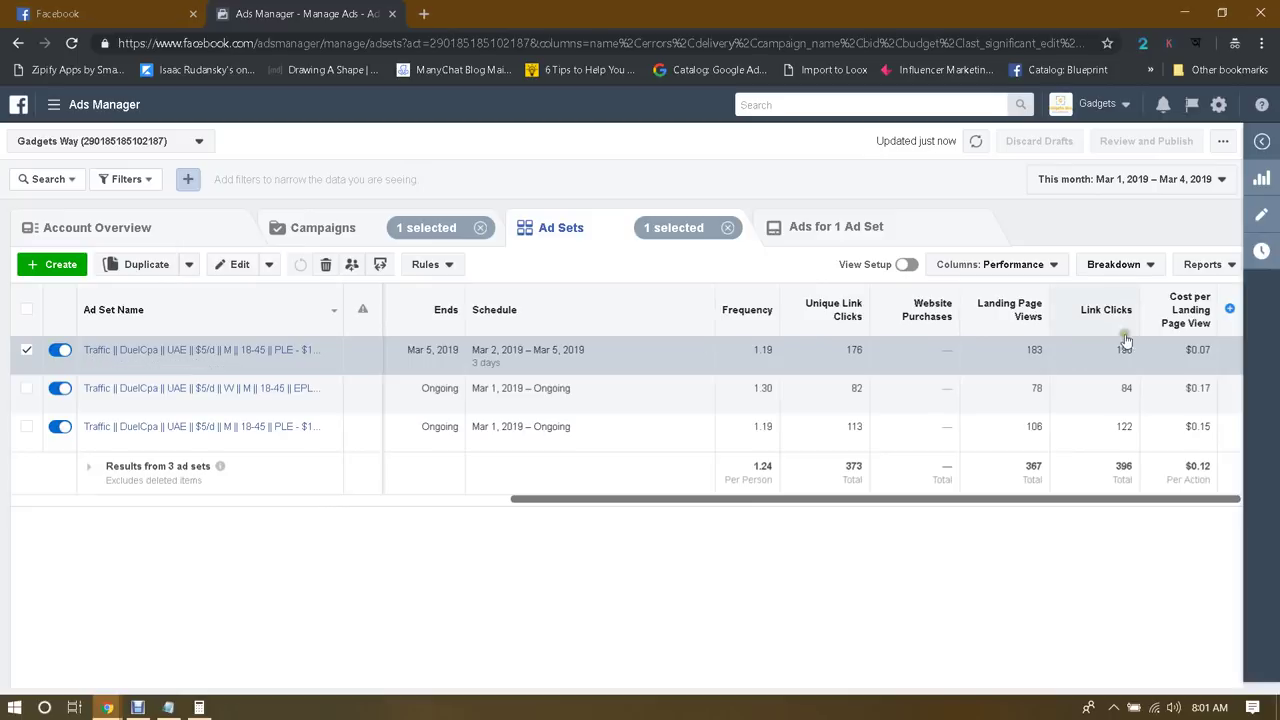
Show the ad sets with the All in One Metrics column preset
{"action": "left_click", "coordinate": [985, 262]}
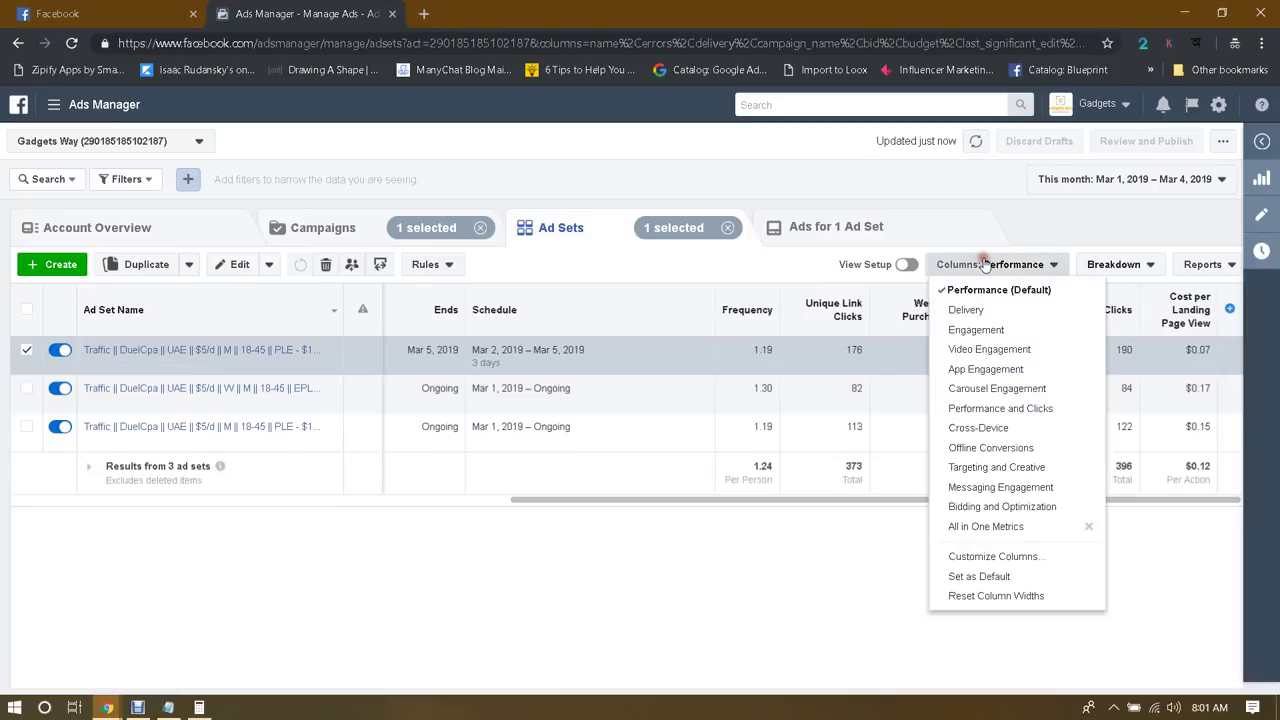
{"action": "left_click", "coordinate": [982, 527]}
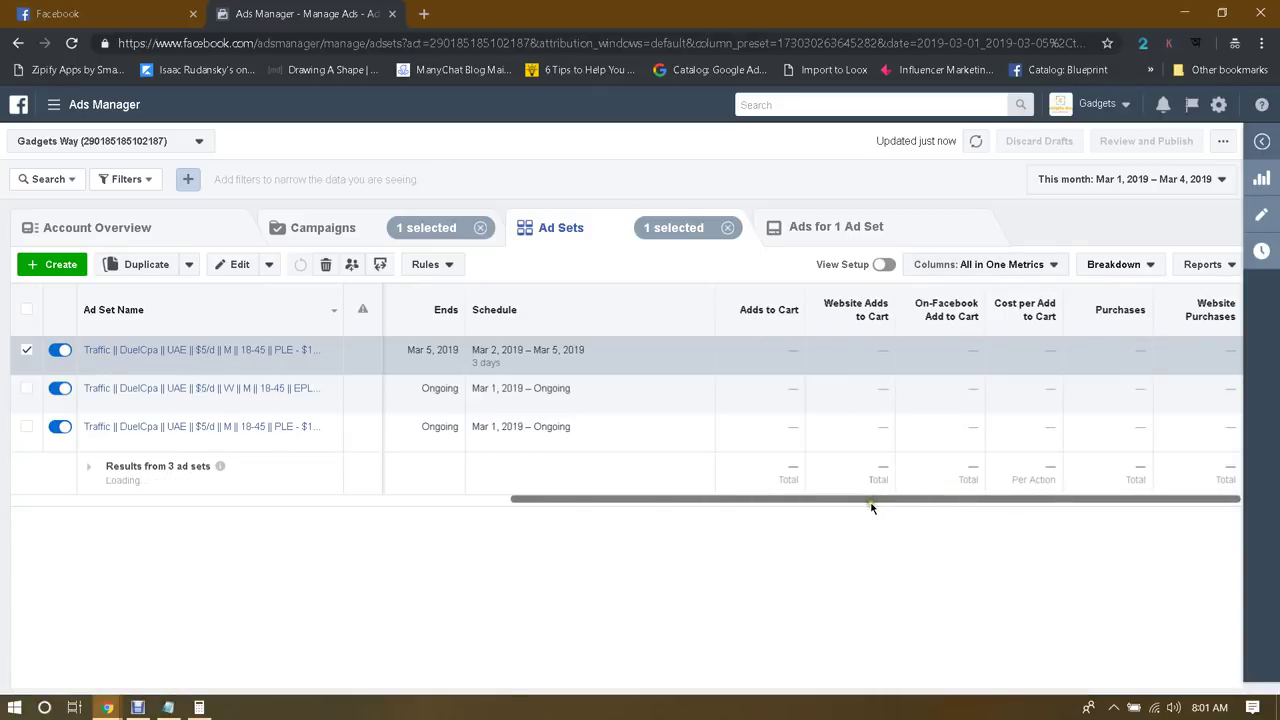
Examine the DuelCpa ad sets' cost per link click, link clicks and unique link clicks columns
{"action": "left_click_drag", "start_coordinate": [871, 507], "coordinate": [1251, 507]}
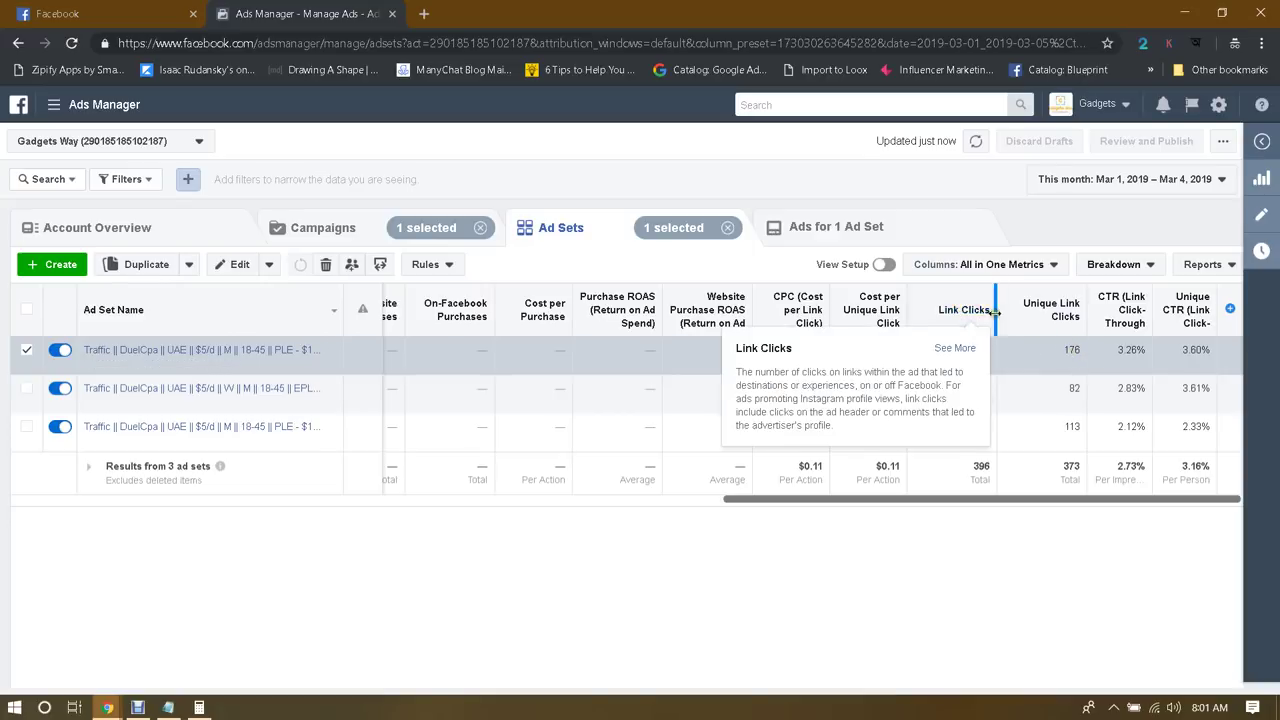
{"action": "mouse_move", "coordinate": [1060, 316]}
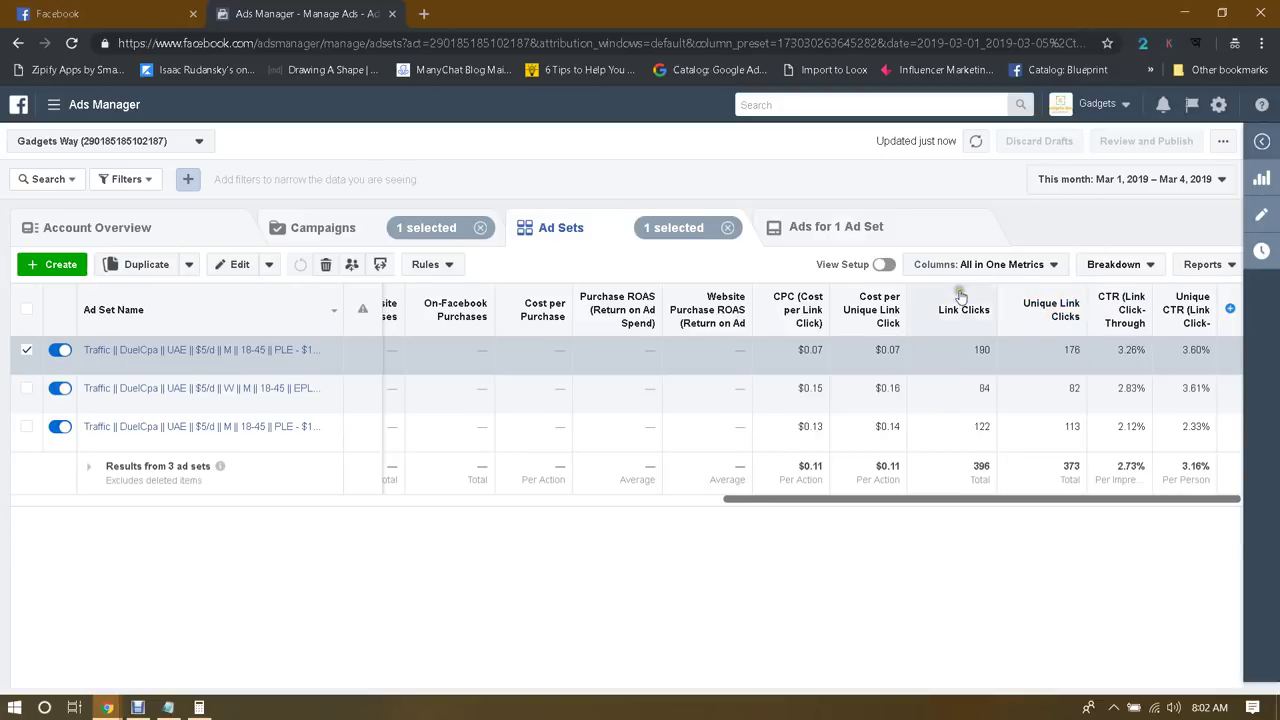
{"action": "mouse_move", "coordinate": [985, 354]}
{"action": "mouse_move", "coordinate": [1008, 322]}
{"action": "left_click_drag", "start_coordinate": [922, 499], "coordinate": [185, 497]}
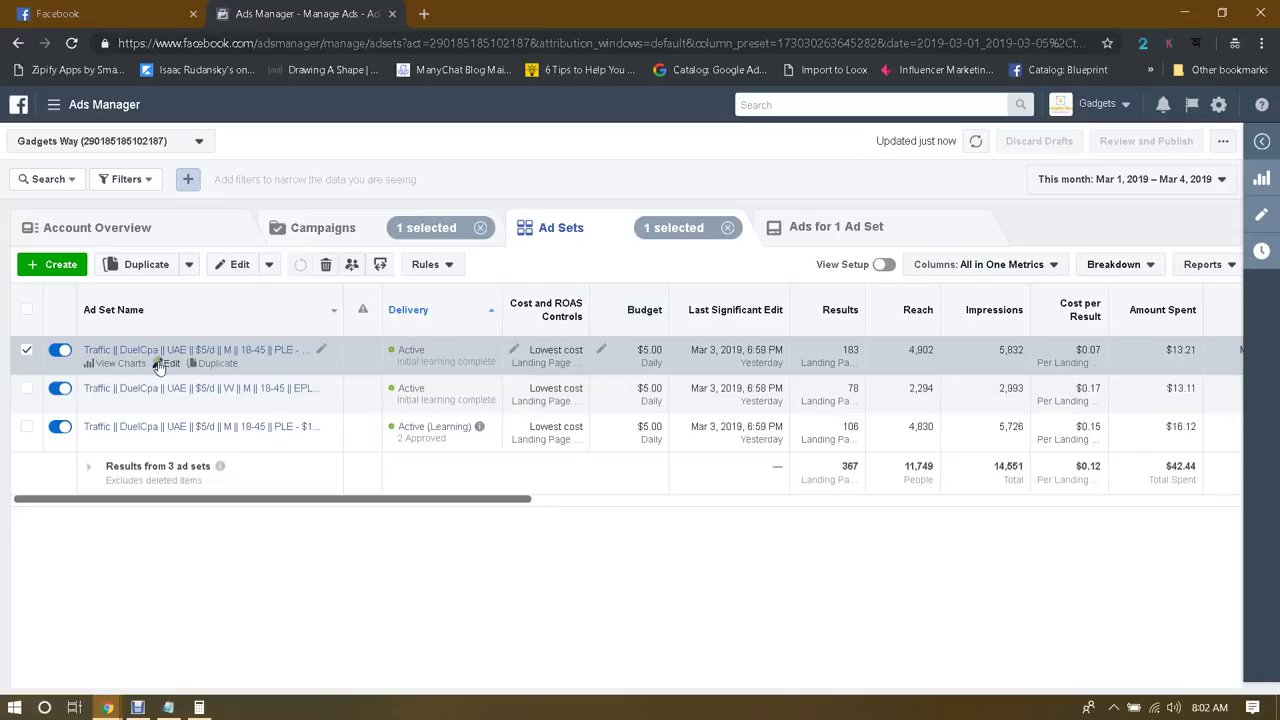
Return to the campaign list, reopen the DuelCpa campaign's ad sets and open the first ad set for editing
{"action": "left_click", "coordinate": [312, 227]}
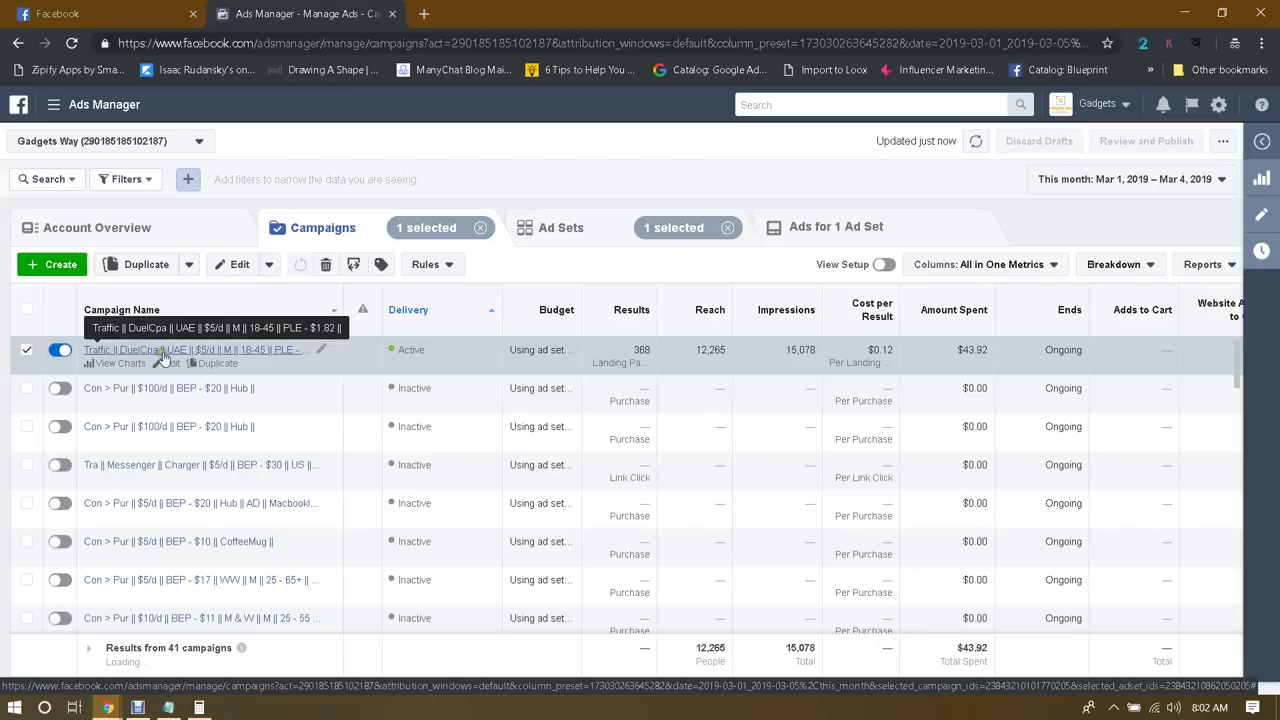
{"action": "left_click", "coordinate": [252, 354]}
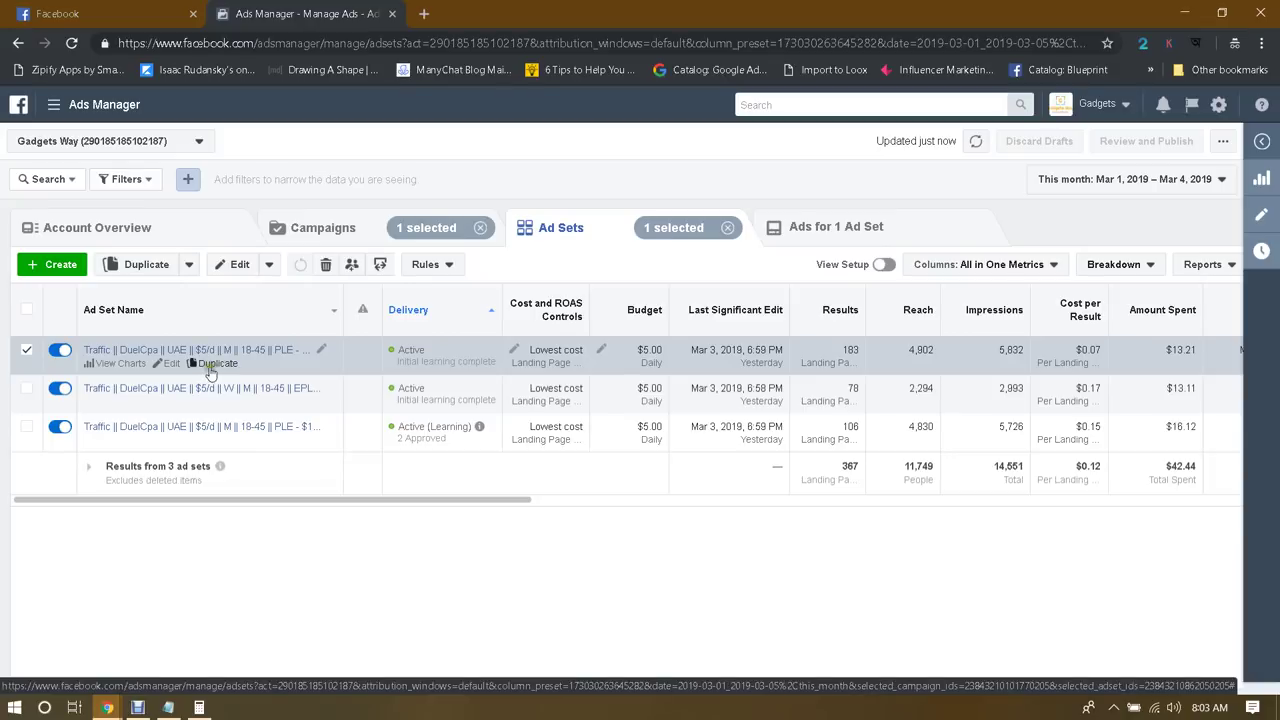
{"action": "left_click", "coordinate": [170, 364]}
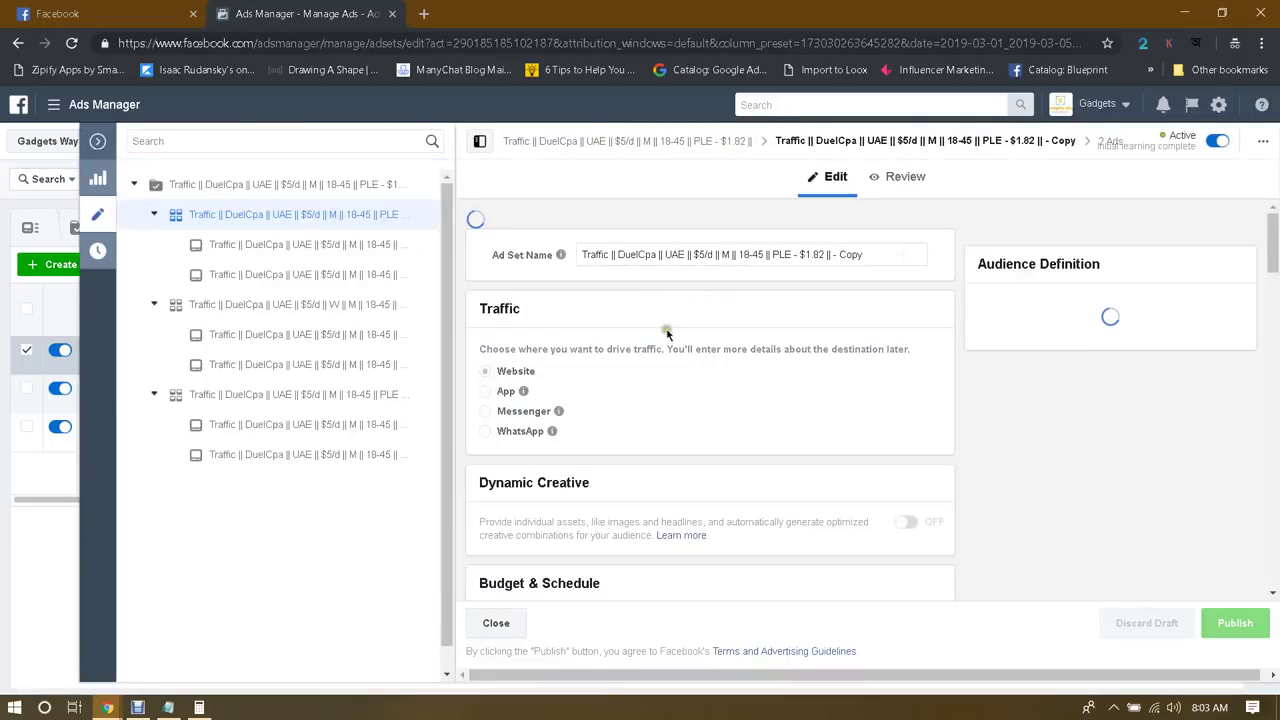
Set the ad set's schedule to end on March 10, 2019
{"action": "scroll", "coordinate": [665, 332], "scroll_direction": "down", "scroll_amount": 1}
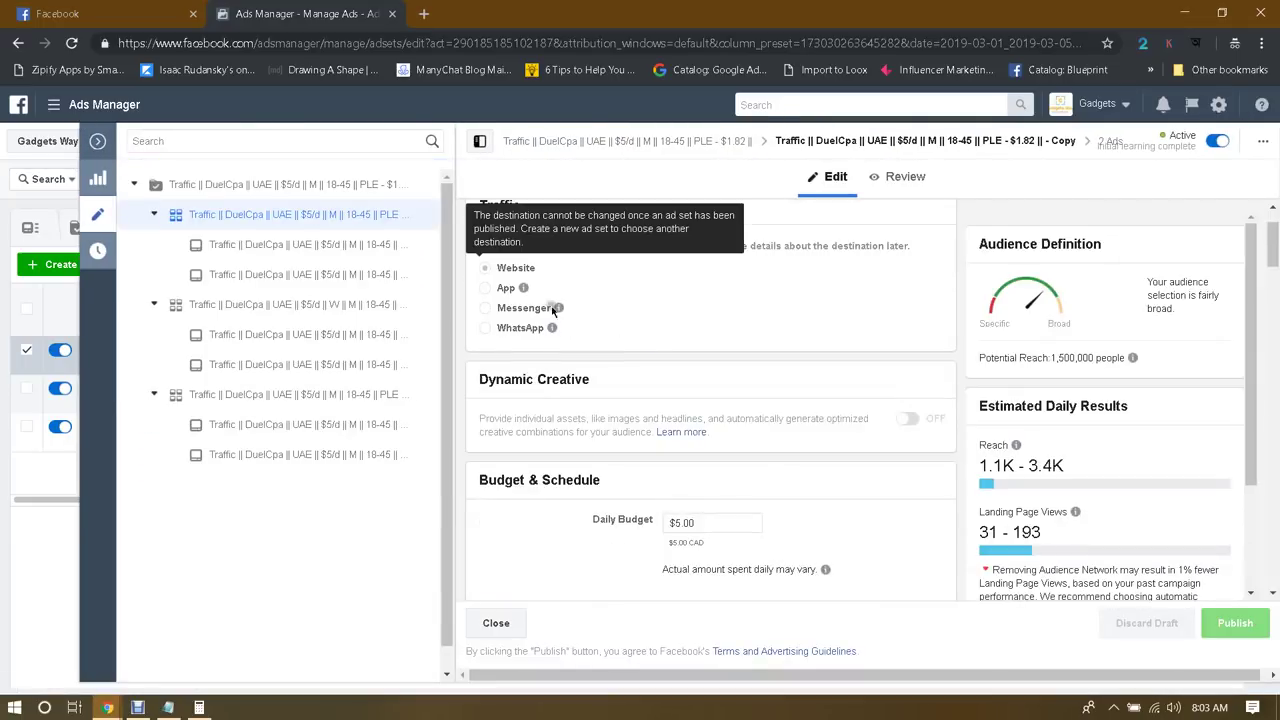
{"action": "scroll", "coordinate": [719, 322], "scroll_direction": "down", "scroll_amount": 3}
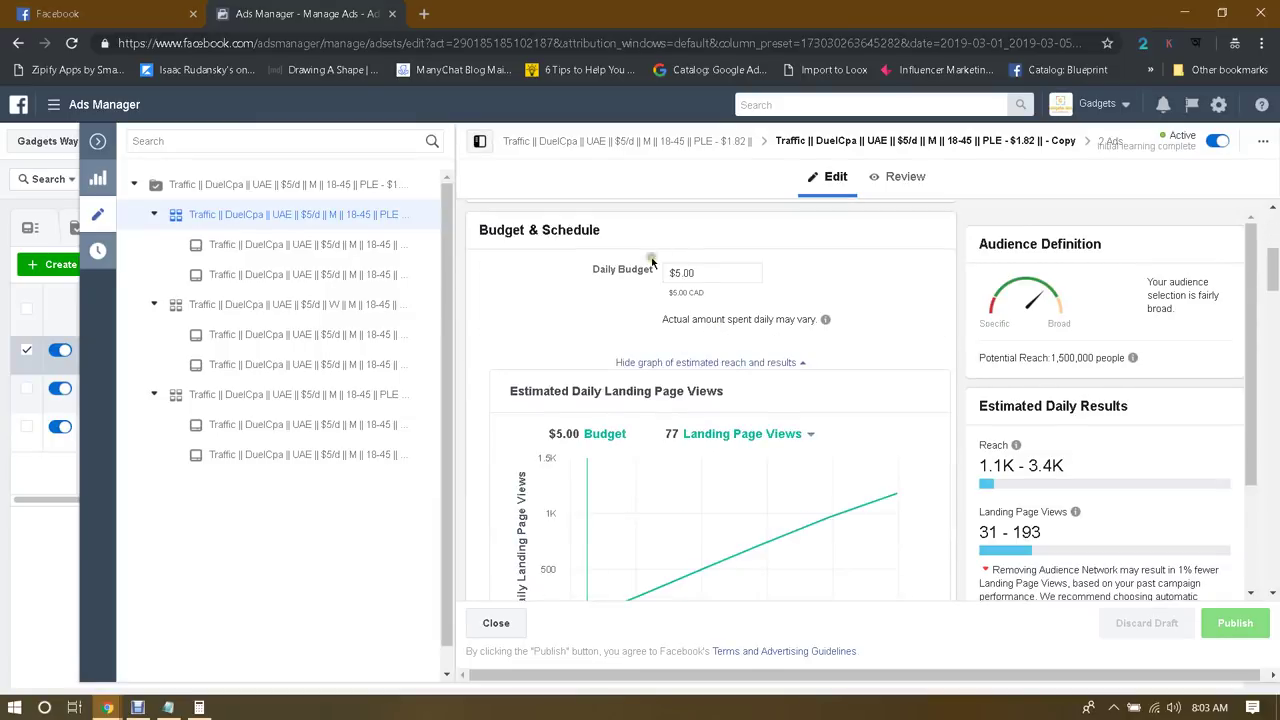
{"action": "scroll", "coordinate": [700, 275], "scroll_direction": "down", "scroll_amount": 5}
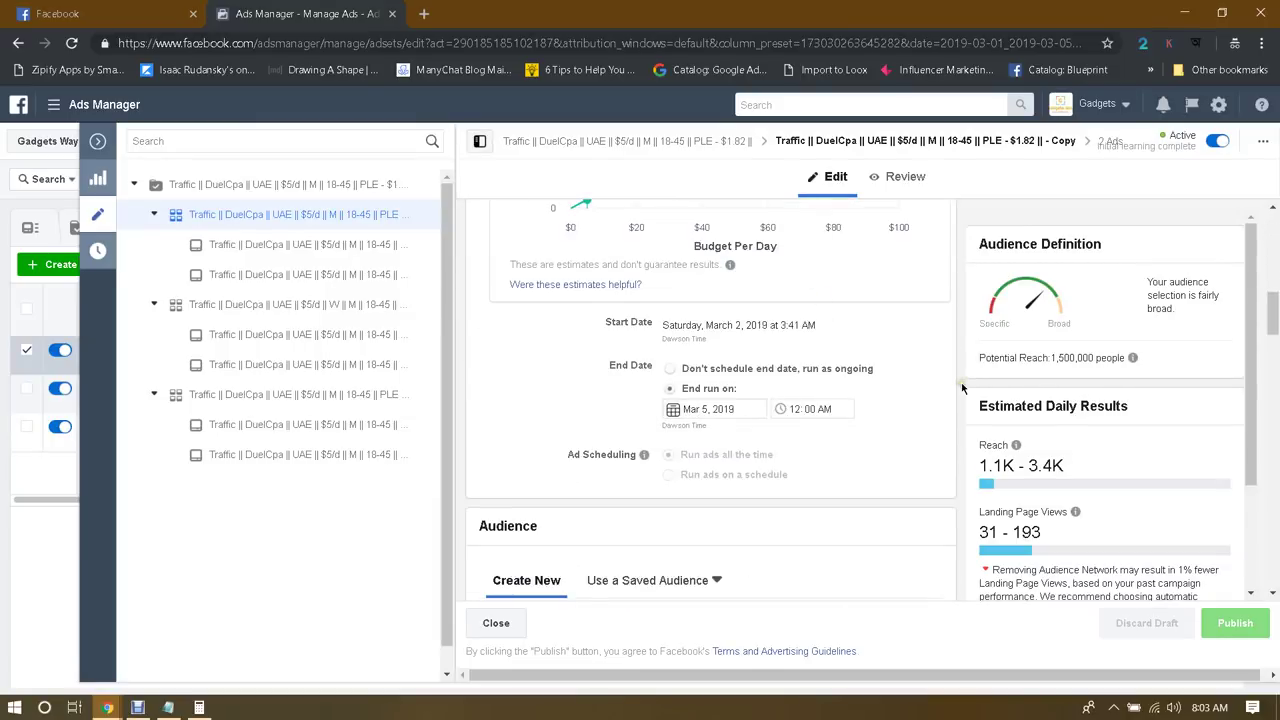
{"action": "scroll", "coordinate": [941, 394], "scroll_direction": "down", "scroll_amount": 1}
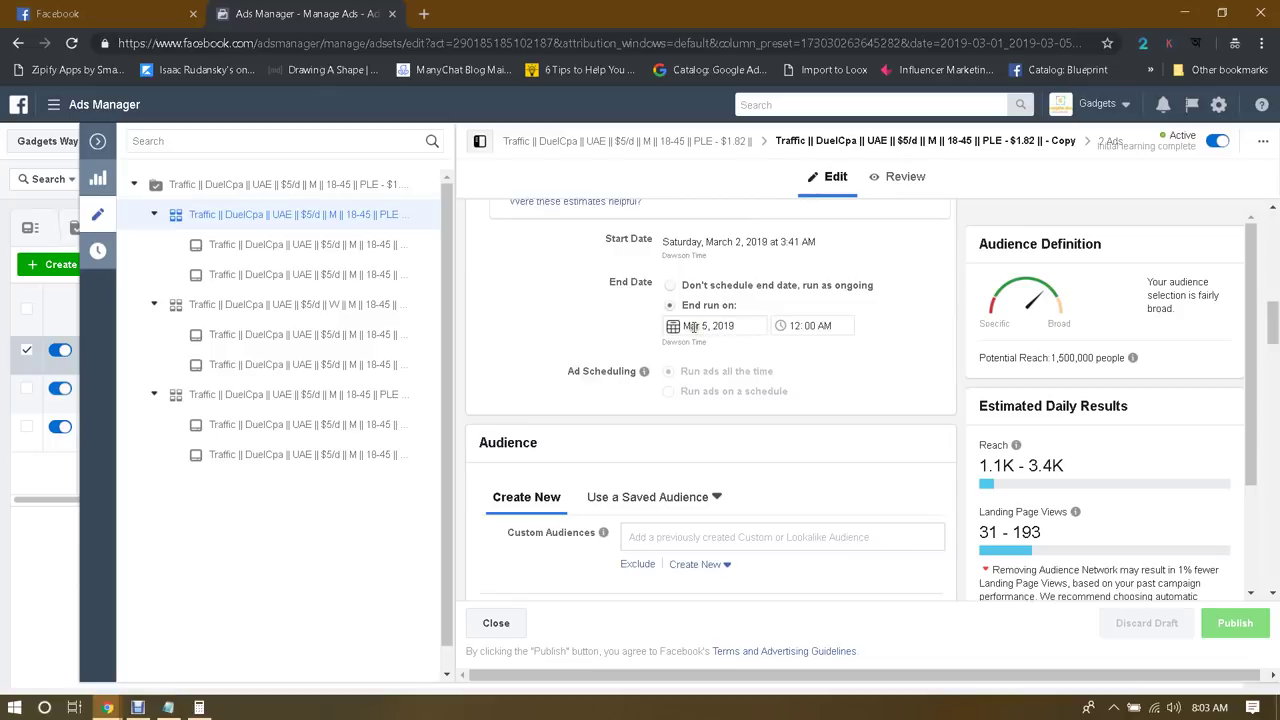
{"action": "left_click", "coordinate": [744, 328]}
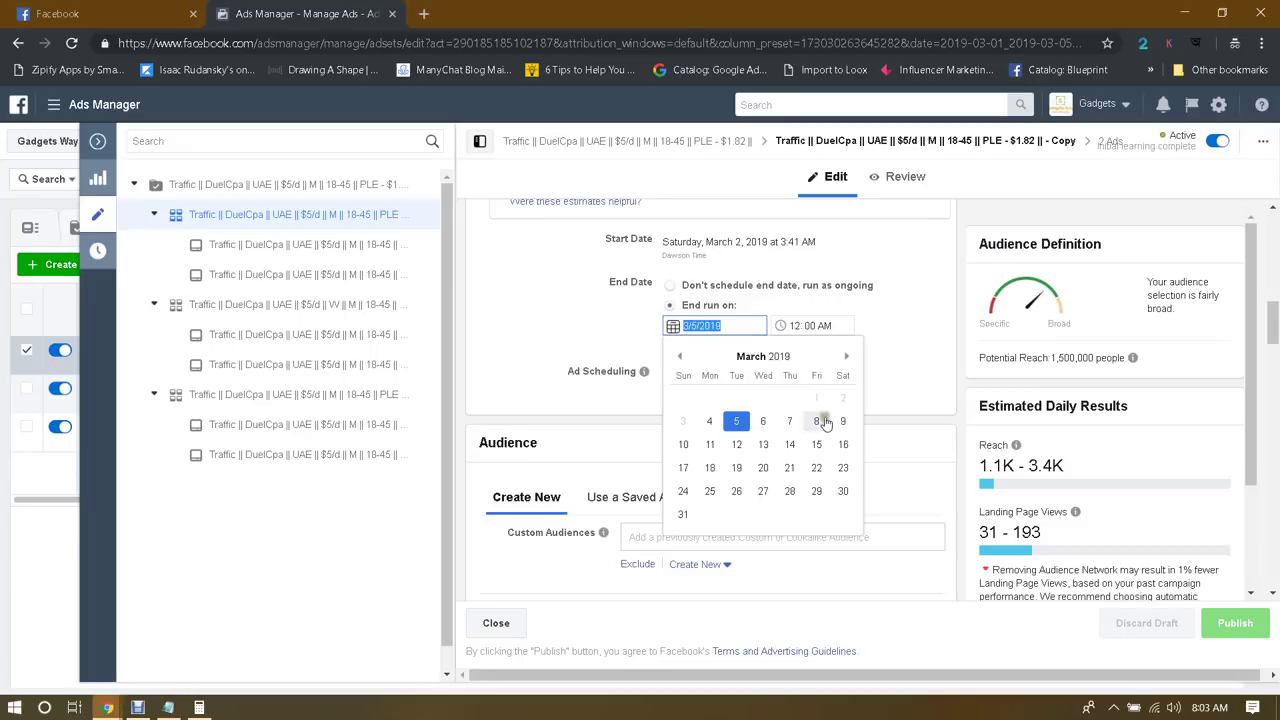
{"action": "left_click", "coordinate": [684, 444]}
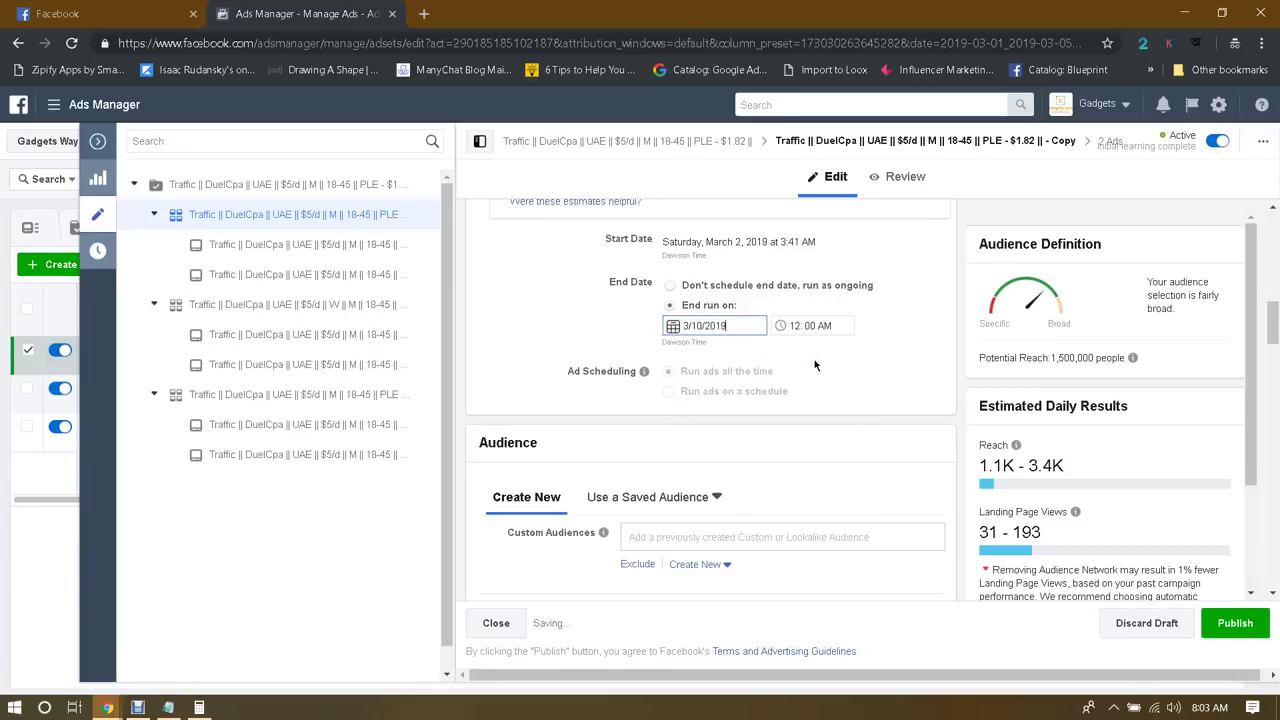
{"action": "scroll", "coordinate": [532, 354], "scroll_direction": "up", "scroll_amount": 1}
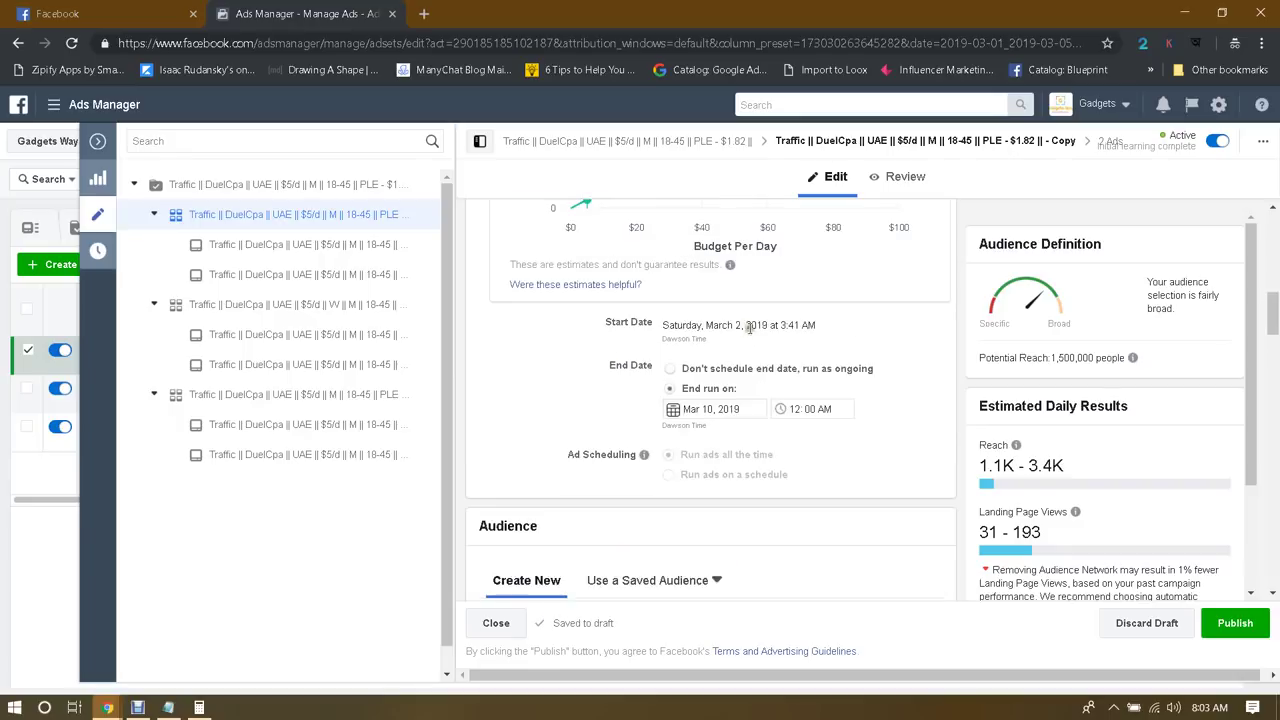
Review the ad set's schedule and audience settings, including location, age range and gender
{"action": "scroll", "coordinate": [847, 383], "scroll_direction": "down", "scroll_amount": 2}
{"action": "scroll", "coordinate": [850, 380], "scroll_direction": "down", "scroll_amount": 1}
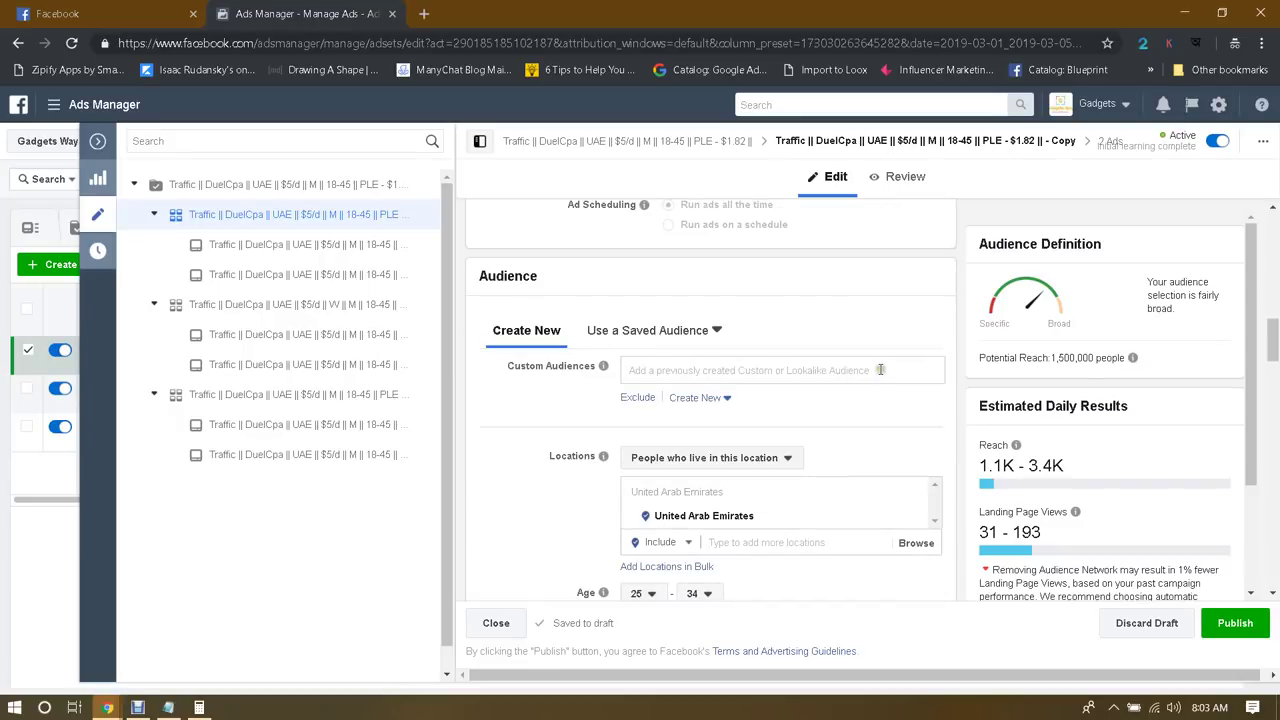
{"action": "scroll", "coordinate": [880, 369], "scroll_direction": "up", "scroll_amount": 2}
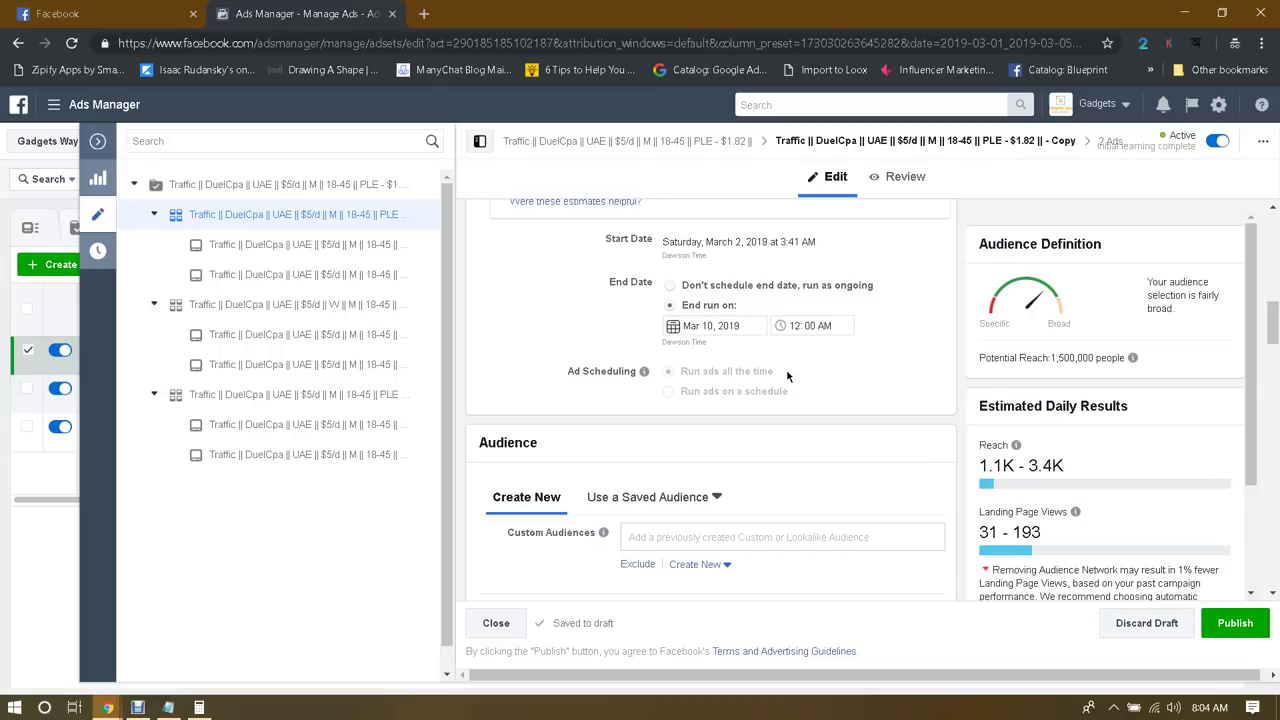
{"action": "scroll", "coordinate": [900, 368], "scroll_direction": "down", "scroll_amount": 1}
{"action": "scroll", "coordinate": [904, 374], "scroll_direction": "down", "scroll_amount": 1}
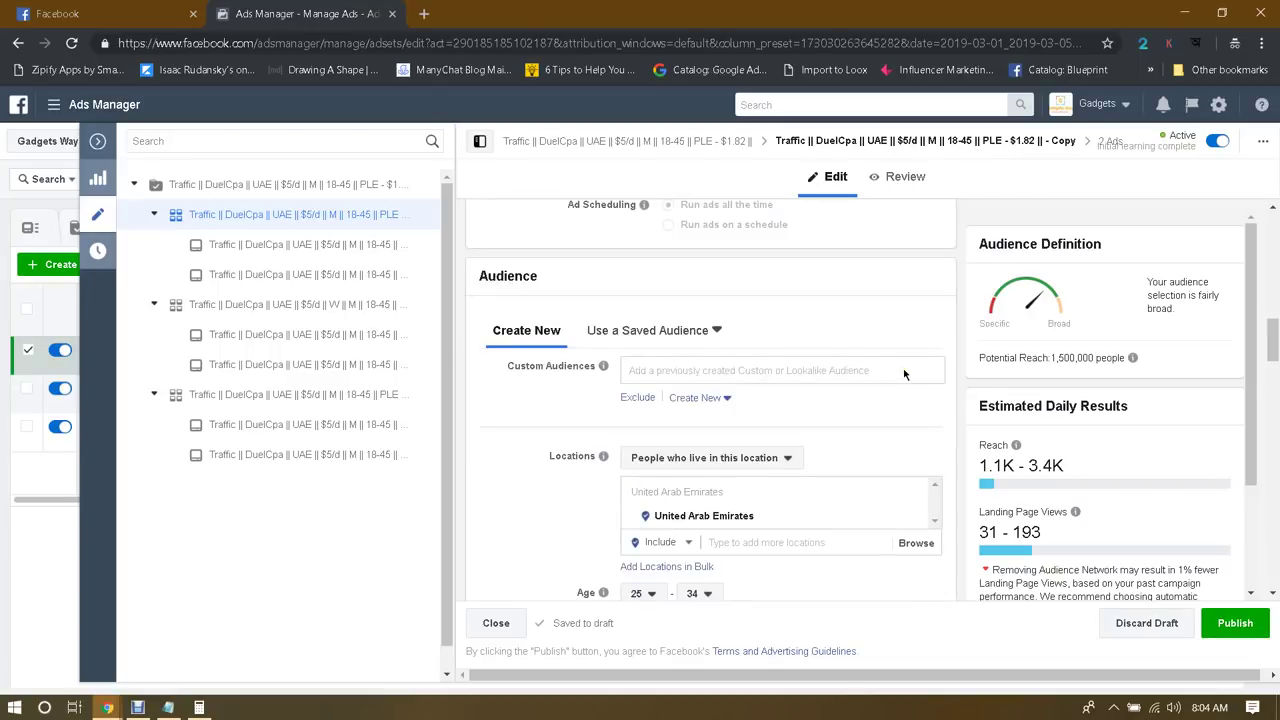
{"action": "scroll", "coordinate": [905, 372], "scroll_direction": "up", "scroll_amount": 2}
{"action": "scroll", "coordinate": [904, 374], "scroll_direction": "down", "scroll_amount": 2}
{"action": "scroll", "coordinate": [910, 374], "scroll_direction": "down", "scroll_amount": 2}
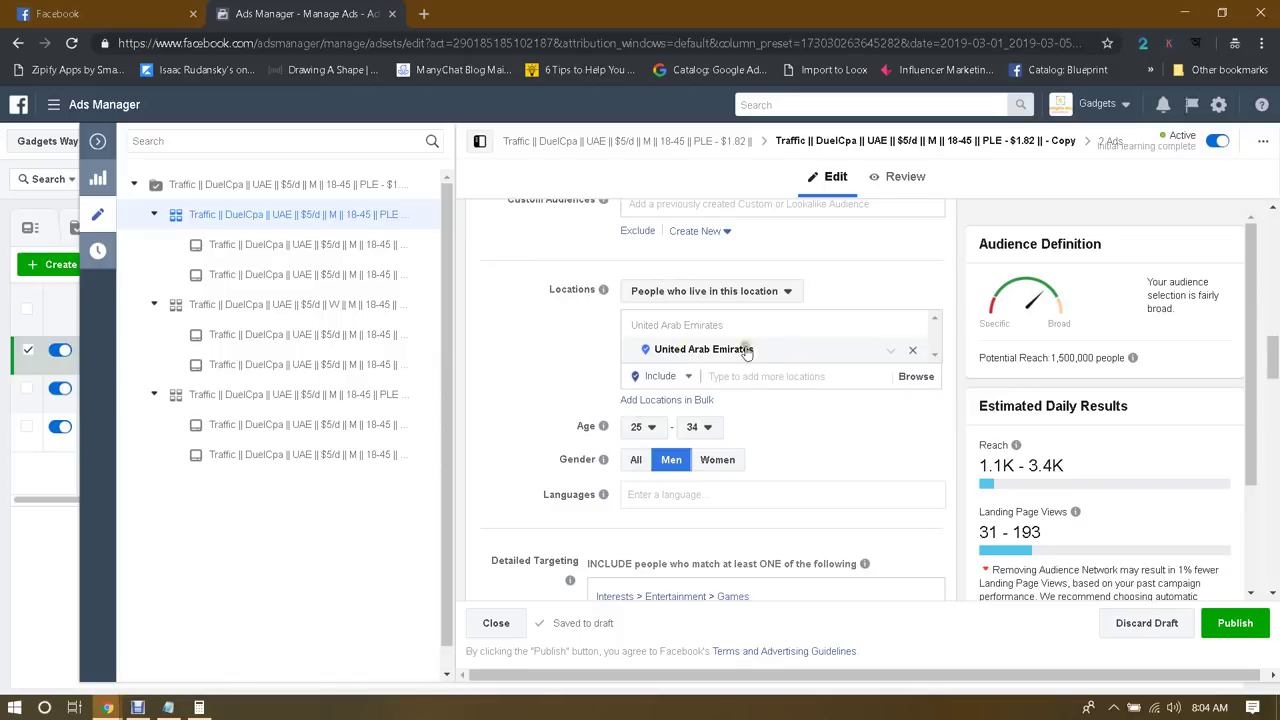
{"action": "scroll", "coordinate": [615, 359], "scroll_direction": "down", "scroll_amount": 1}
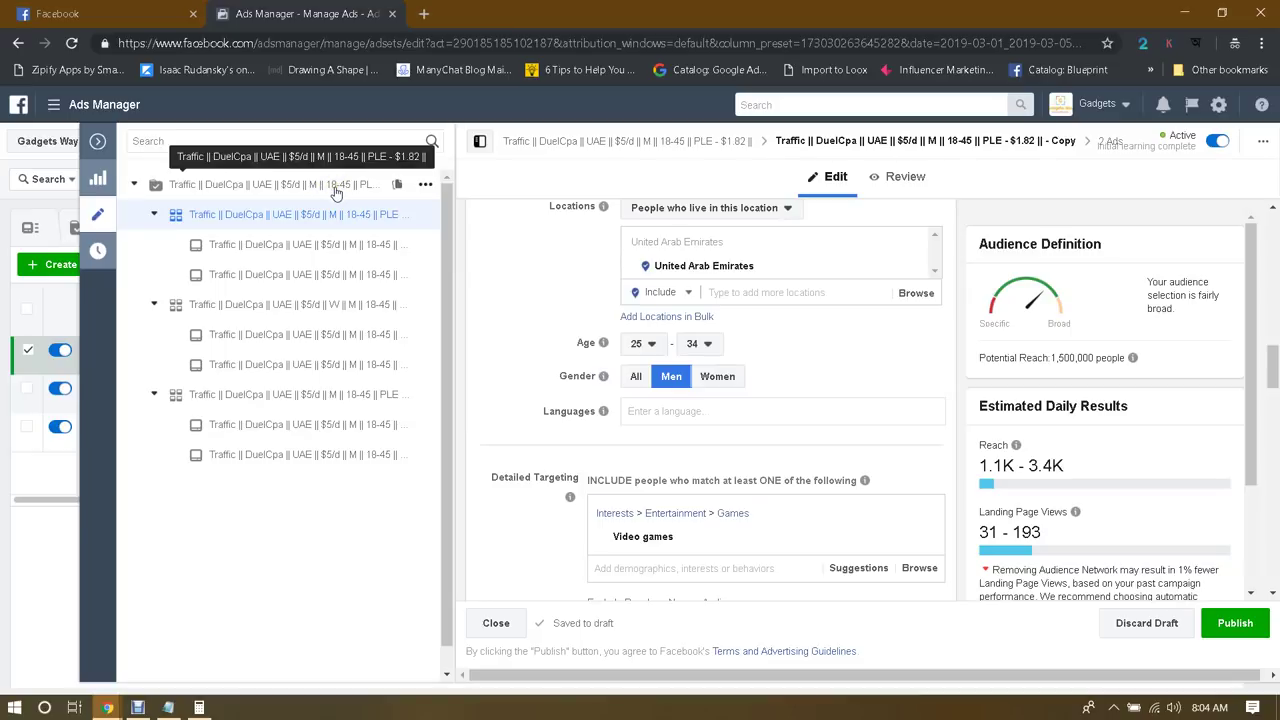
Look through the minimum and maximum age options for the ad set's audience
{"action": "left_click", "coordinate": [648, 346]}
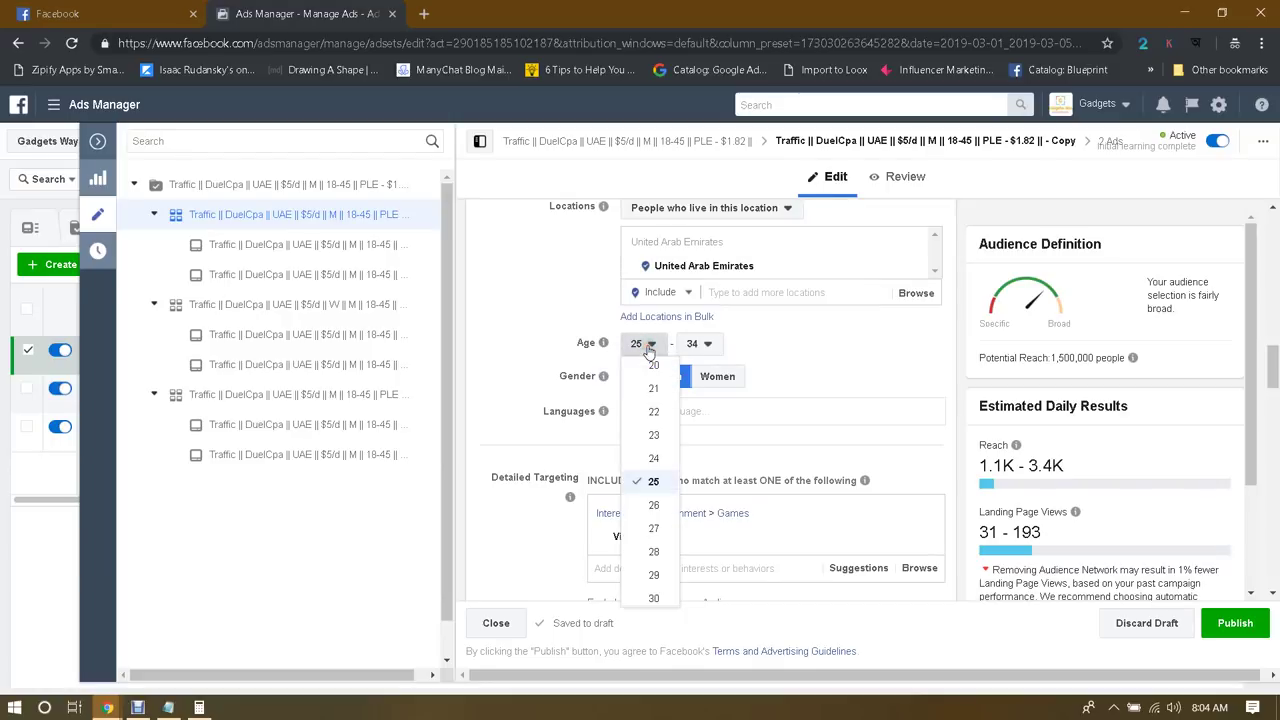
{"action": "left_click", "coordinate": [877, 380]}
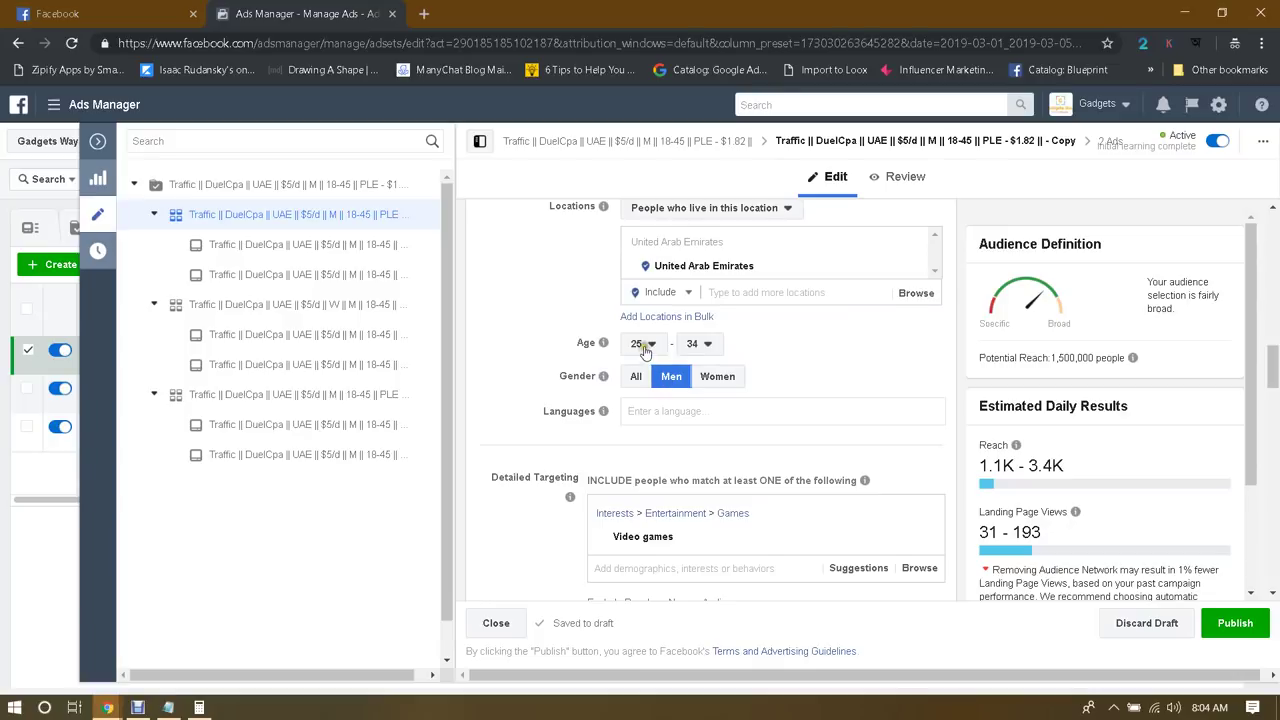
{"action": "left_click", "coordinate": [706, 344]}
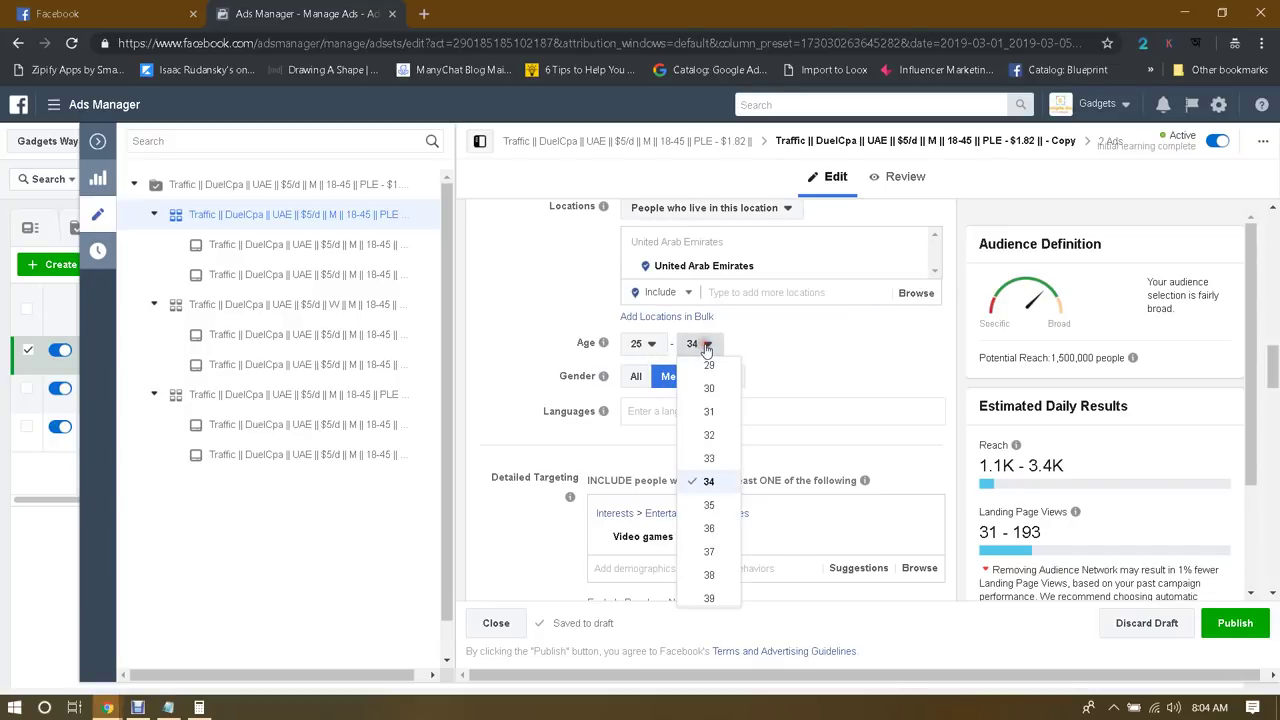
{"action": "left_click", "coordinate": [795, 348]}
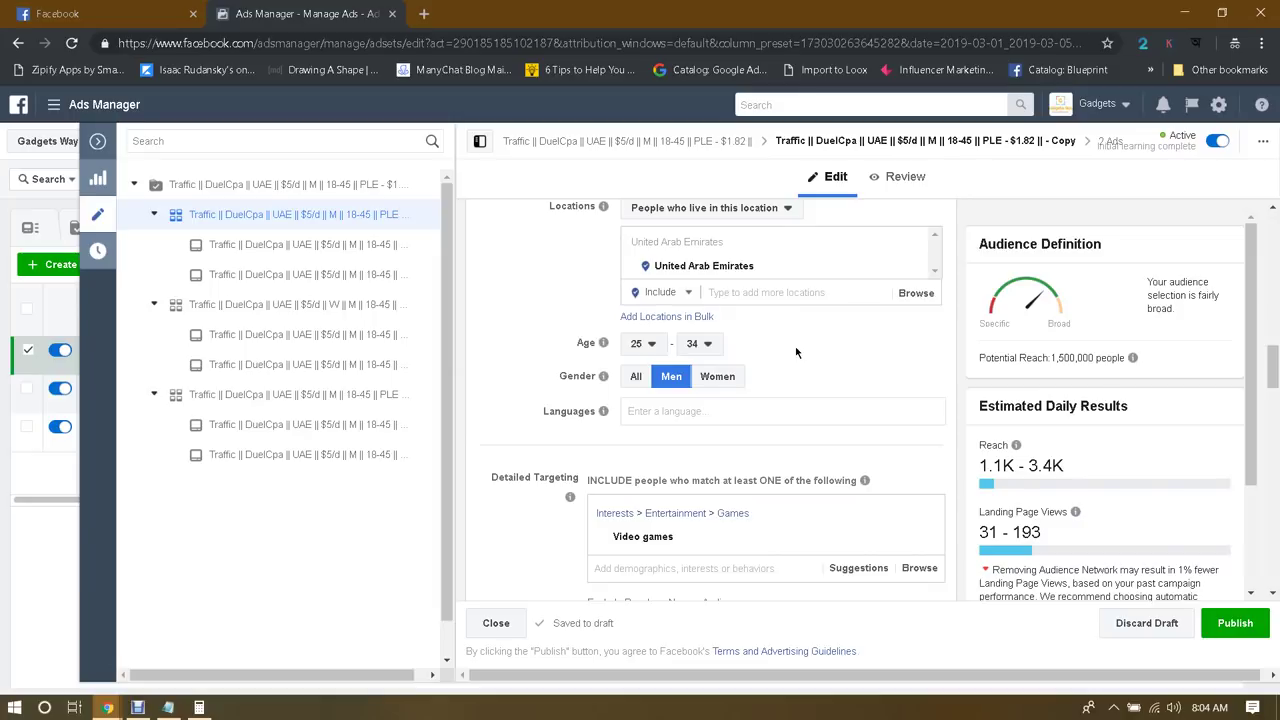
{"action": "left_click", "coordinate": [787, 341]}
Examine the detailed targeting section and the details of the Video games interest
{"action": "scroll", "coordinate": [787, 343], "scroll_direction": "down", "scroll_amount": 2}
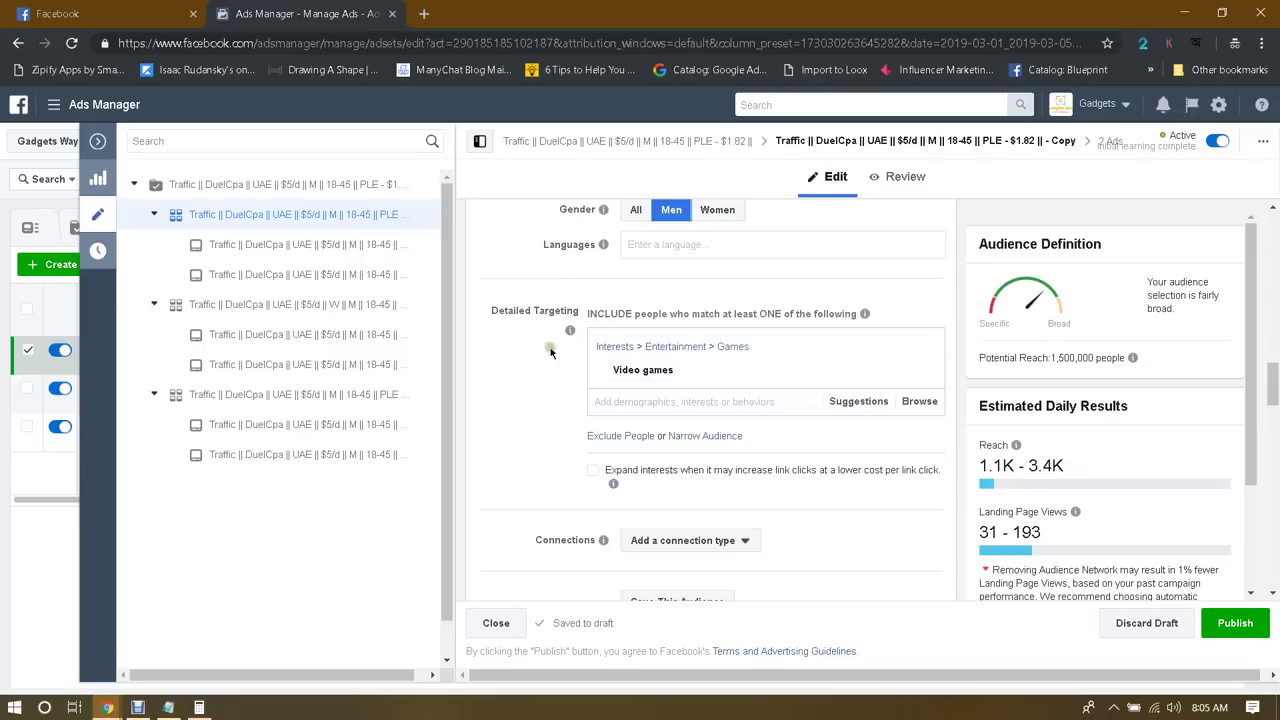
{"action": "left_click", "coordinate": [576, 390]}
{"action": "mouse_move", "coordinate": [668, 377]}
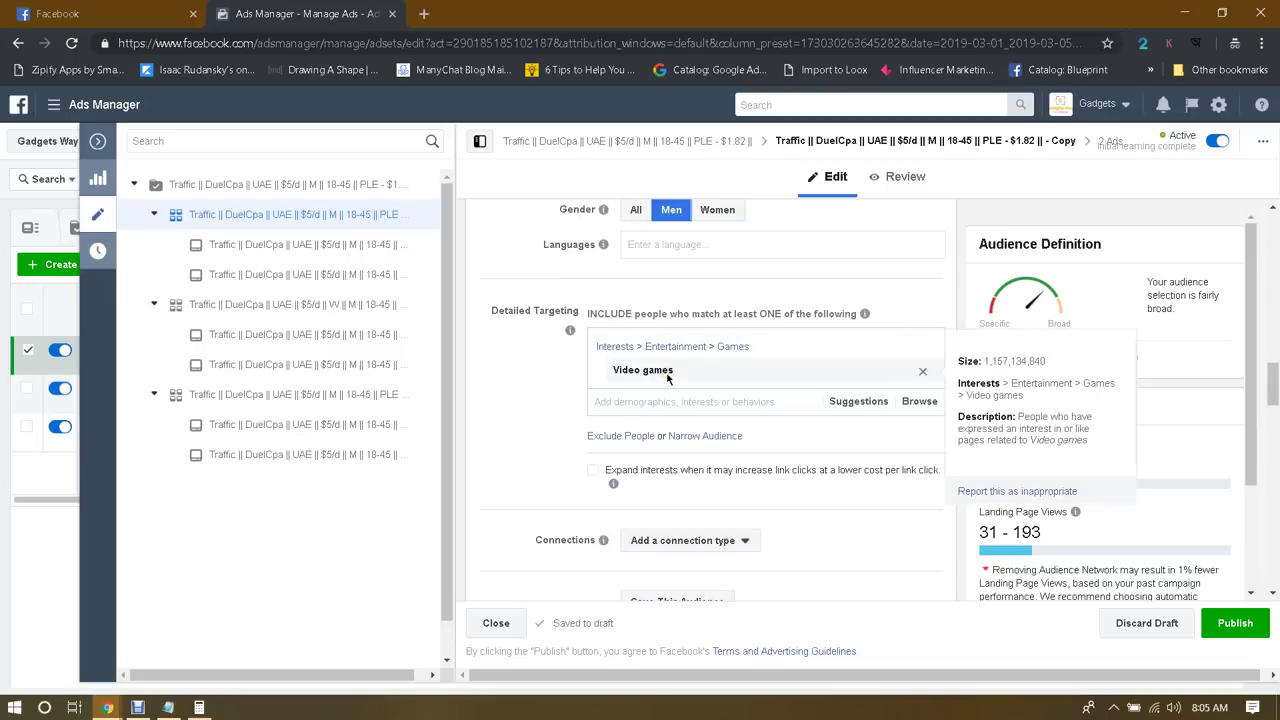
{"action": "scroll", "coordinate": [546, 371], "scroll_direction": "down", "scroll_amount": 1}
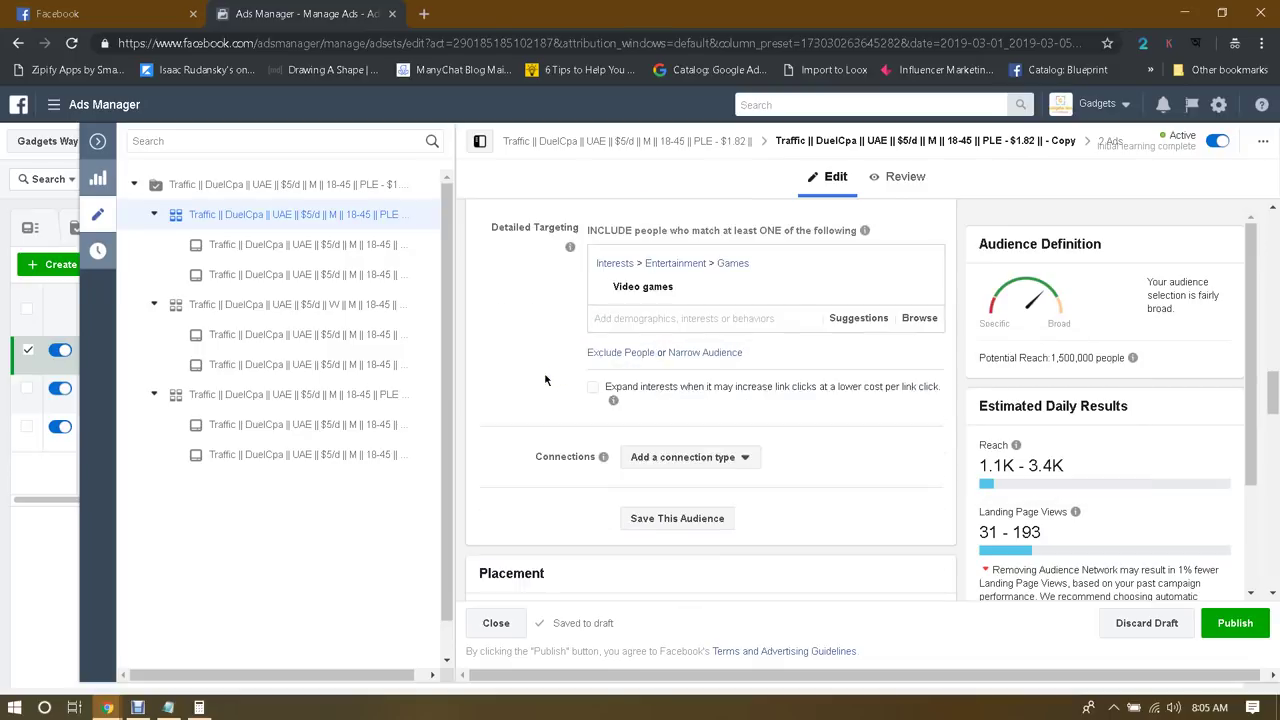
{"action": "scroll", "coordinate": [548, 365], "scroll_direction": "up", "scroll_amount": 1}
{"action": "left_click", "coordinate": [549, 356]}
Review the ad set's placement settings, including device type and the selected Facebook and Instagram placements
{"action": "scroll", "coordinate": [560, 380], "scroll_direction": "down", "scroll_amount": 4}
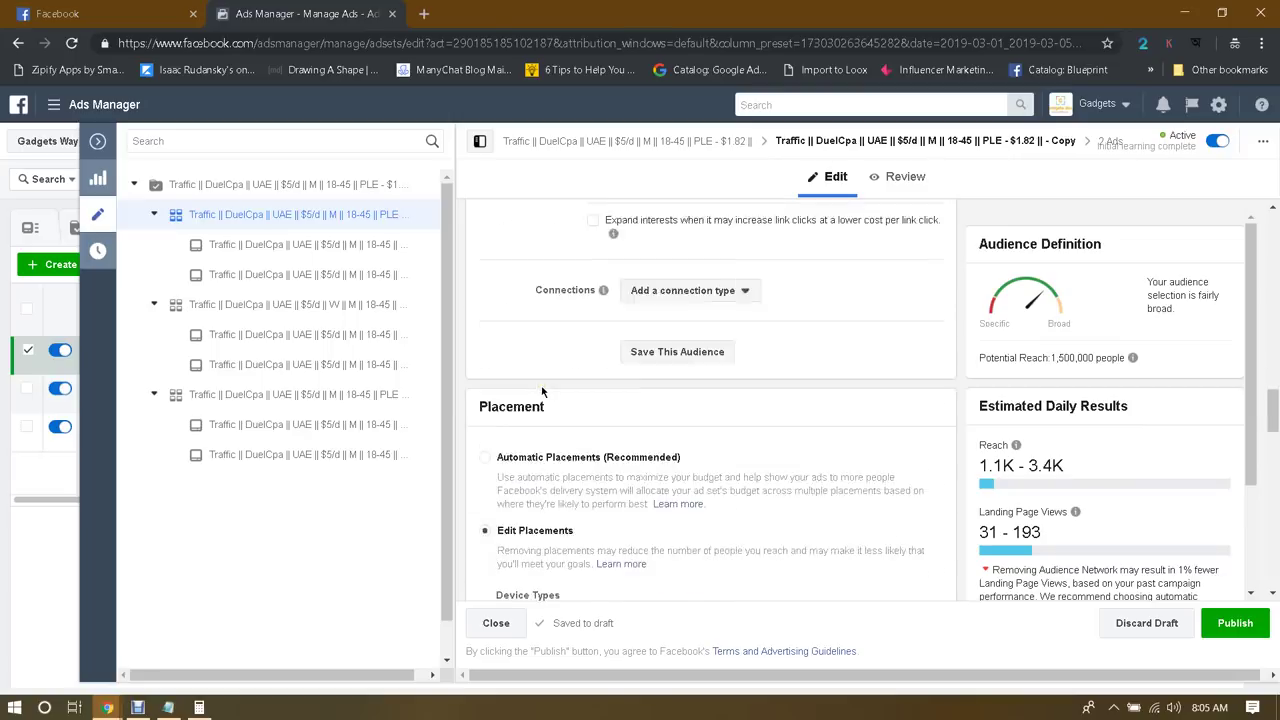
{"action": "scroll", "coordinate": [760, 398], "scroll_direction": "down", "scroll_amount": 1}
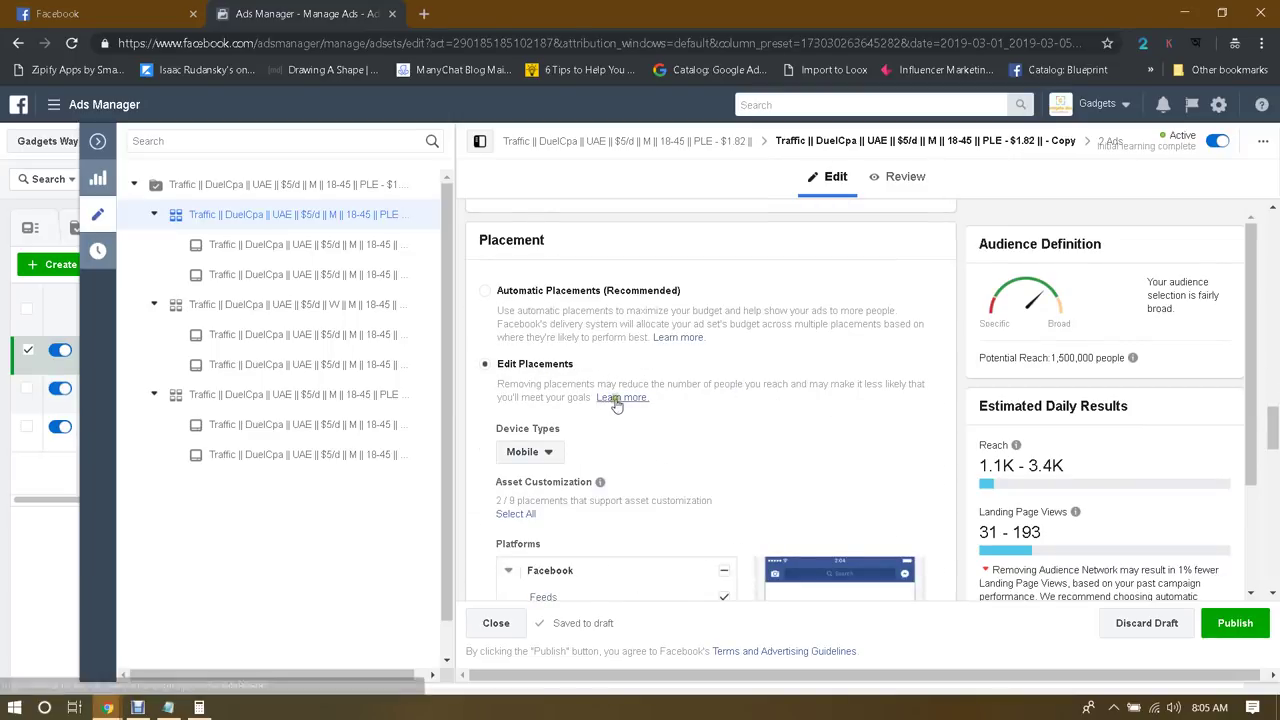
{"action": "scroll", "coordinate": [660, 395], "scroll_direction": "down", "scroll_amount": 1}
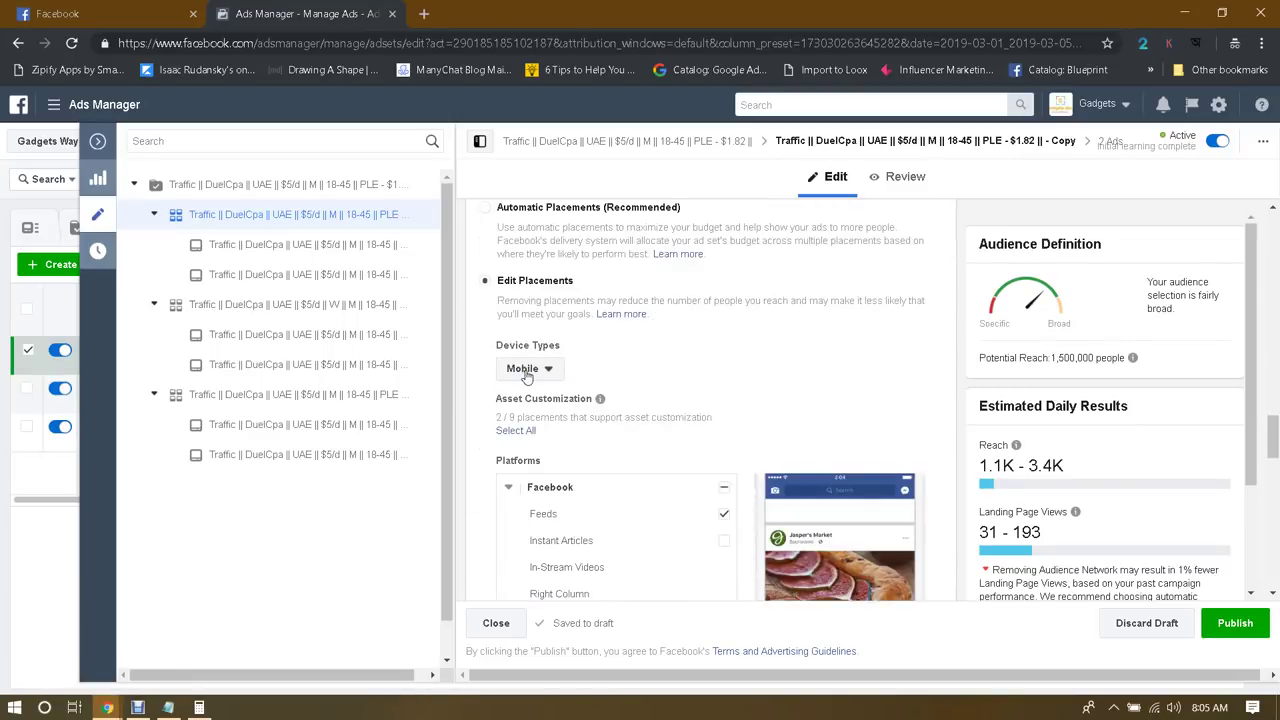
{"action": "scroll", "coordinate": [780, 340], "scroll_direction": "down", "scroll_amount": 3}
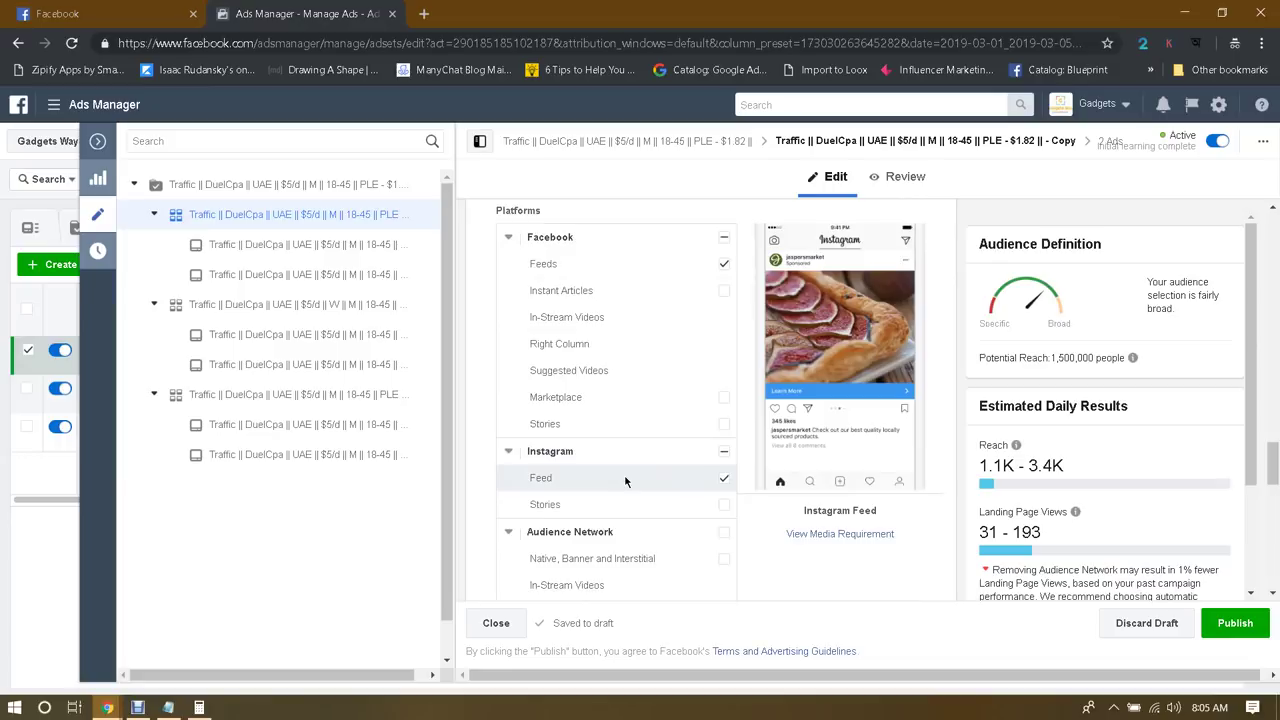
{"action": "scroll", "coordinate": [750, 412], "scroll_direction": "down", "scroll_amount": 5}
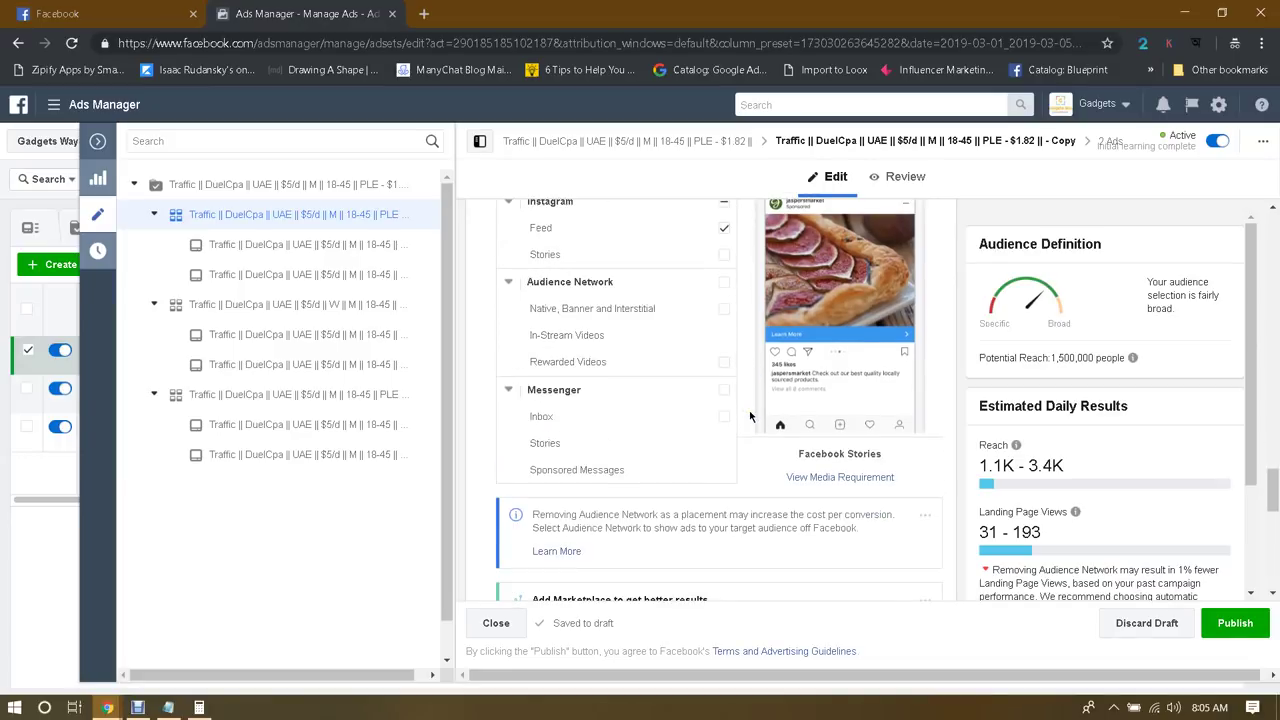
Examine the specific mobile devices and operating systems settings and view the available device options
{"action": "scroll", "coordinate": [750, 416], "scroll_direction": "down", "scroll_amount": 1}
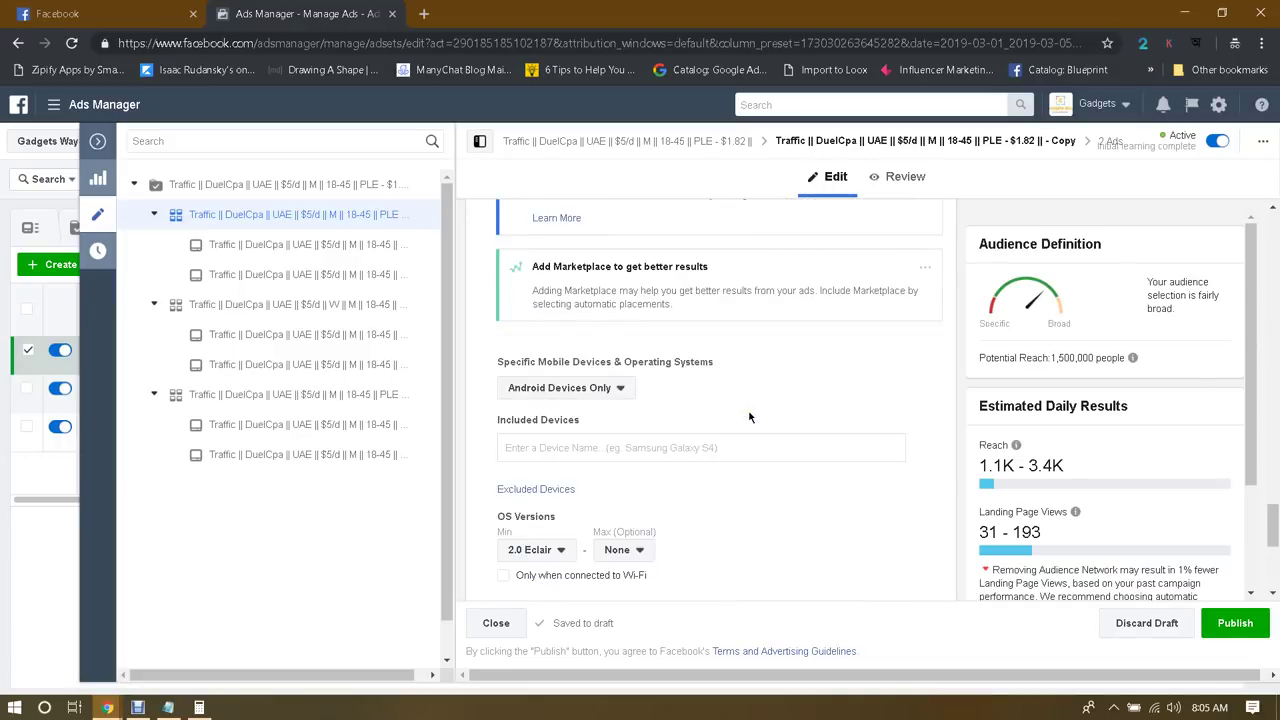
{"action": "scroll", "coordinate": [750, 417], "scroll_direction": "down", "scroll_amount": 1}
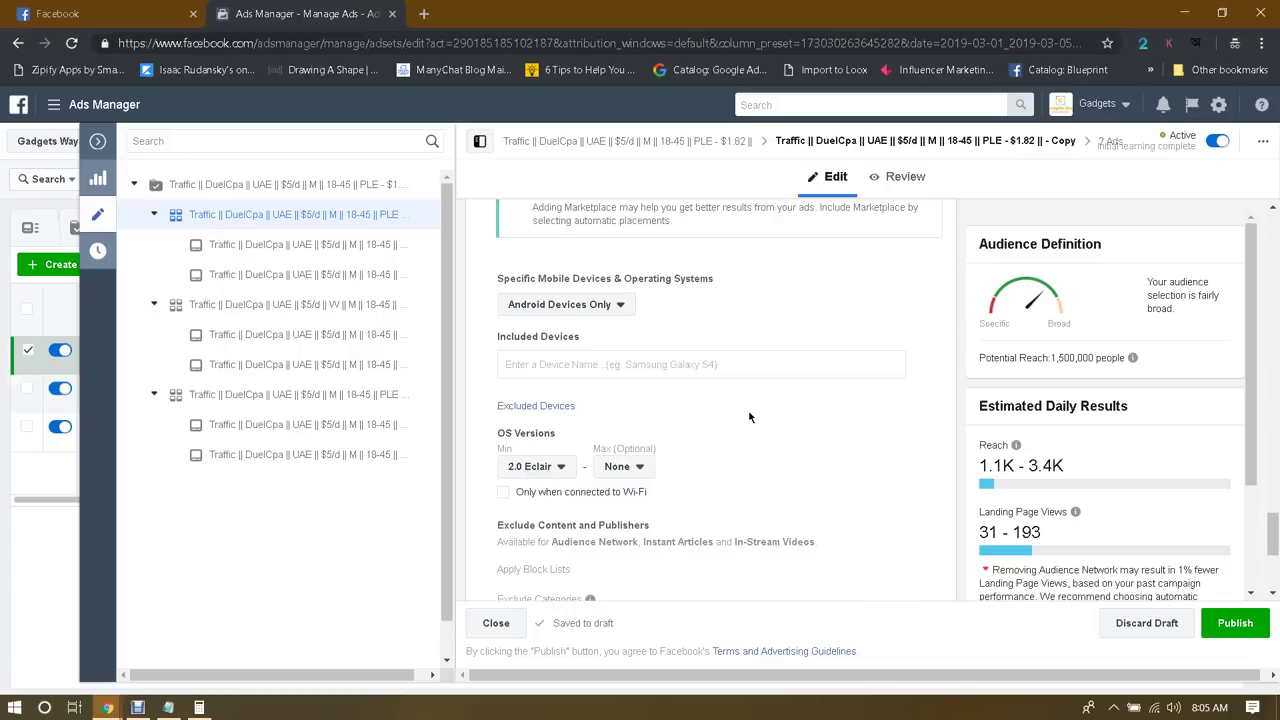
{"action": "left_click", "coordinate": [541, 314]}
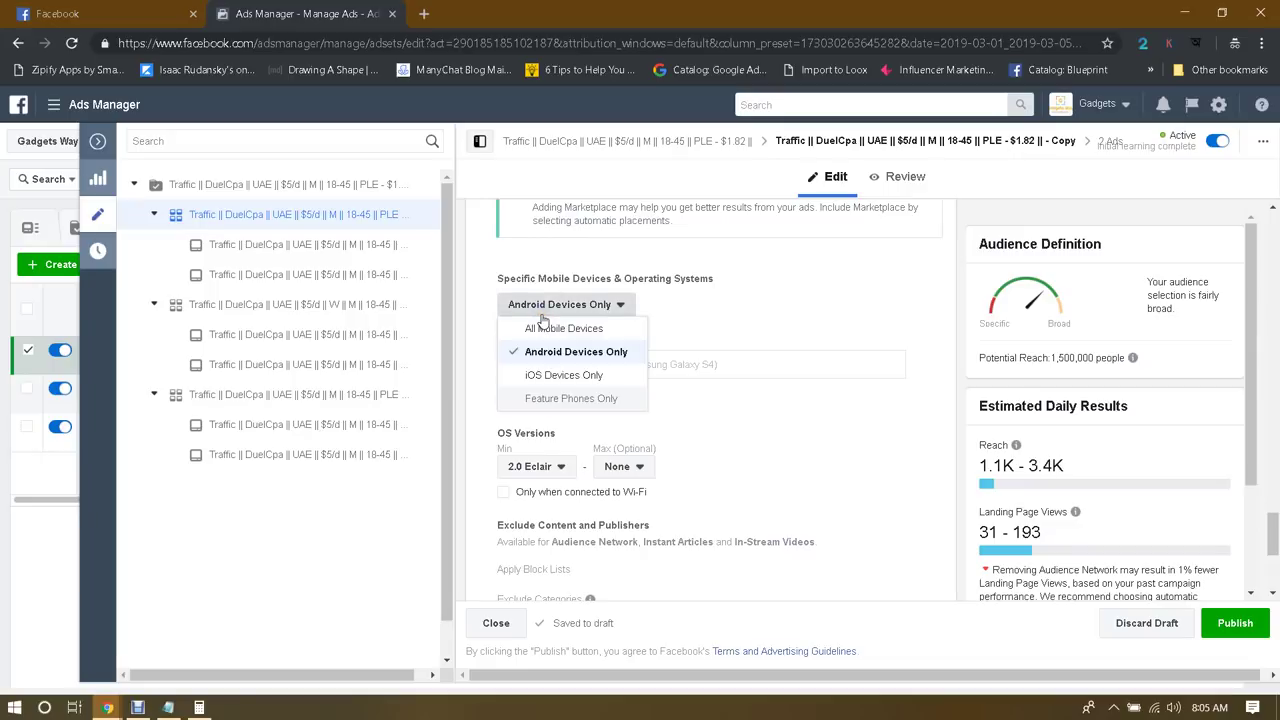
{"action": "left_click", "coordinate": [818, 309]}
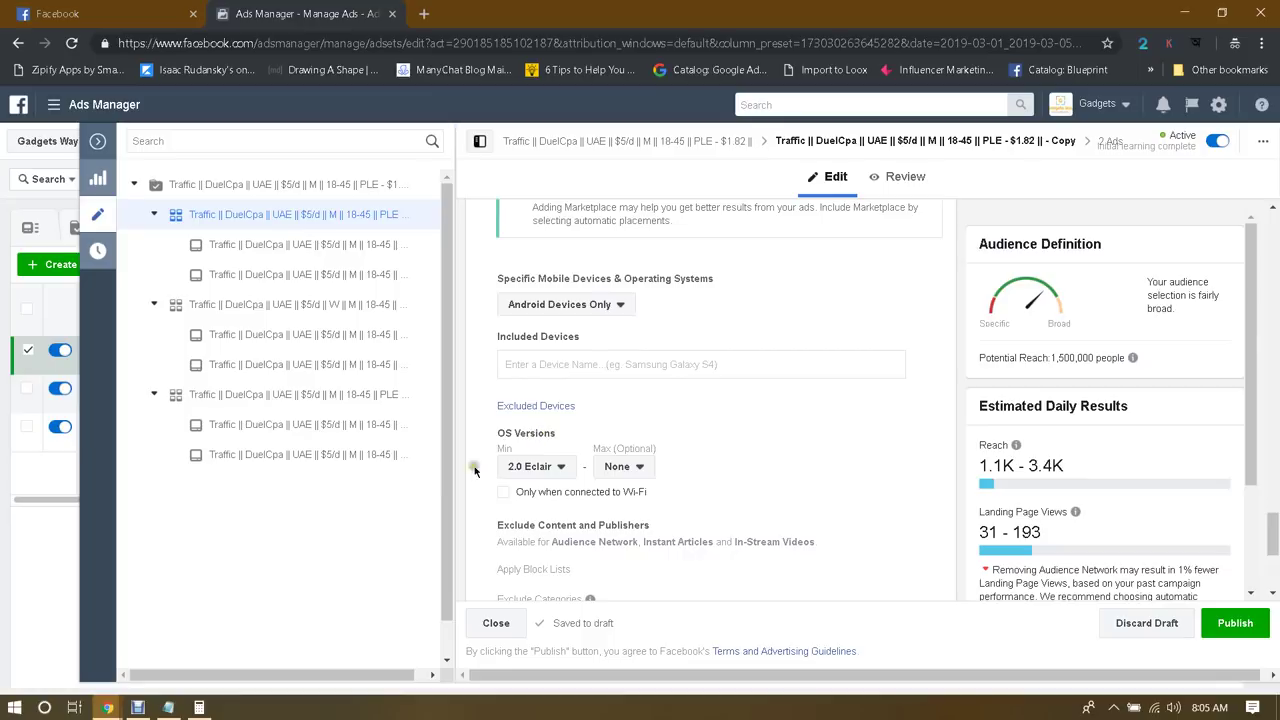
{"action": "left_click", "coordinate": [138, 707]}
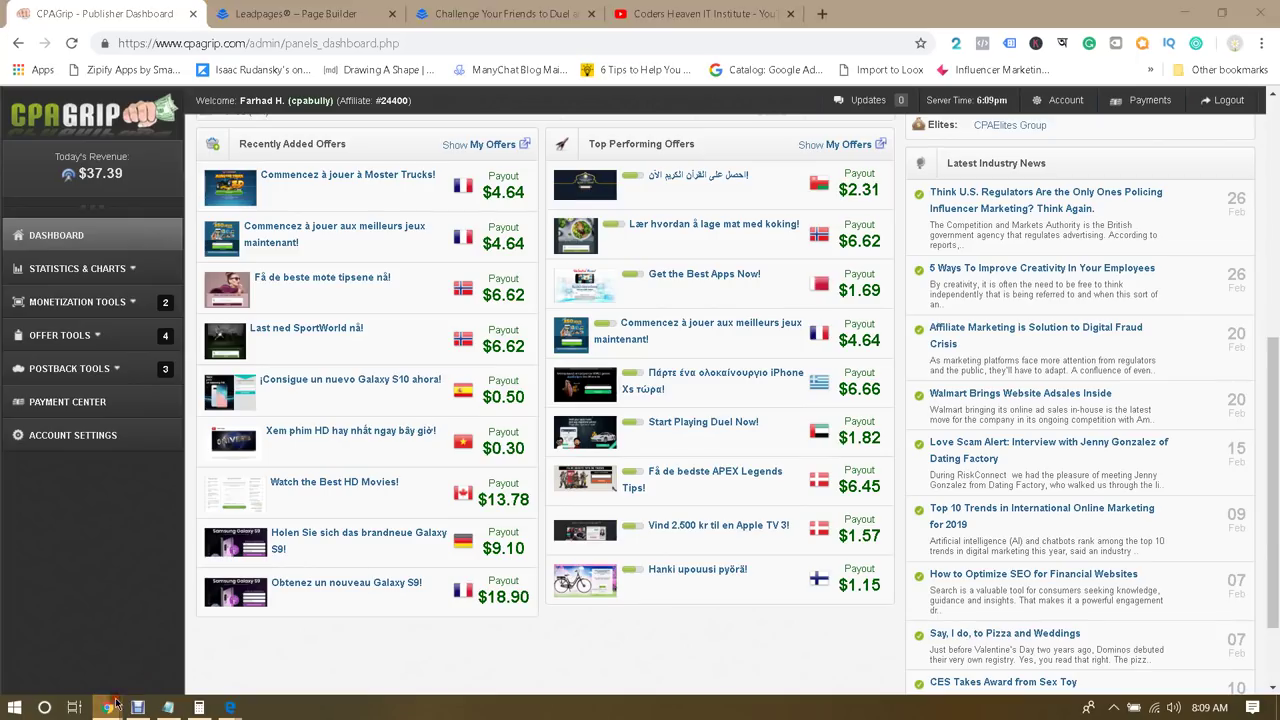
Switch to Ads Manager and review the ad set's mobile device, operating system, and optimization and delivery settings
{"action": "mouse_move", "coordinate": [105, 705]}
{"action": "left_click", "coordinate": [262, 638]}
{"action": "scroll", "coordinate": [810, 385], "scroll_direction": "down", "scroll_amount": 1}
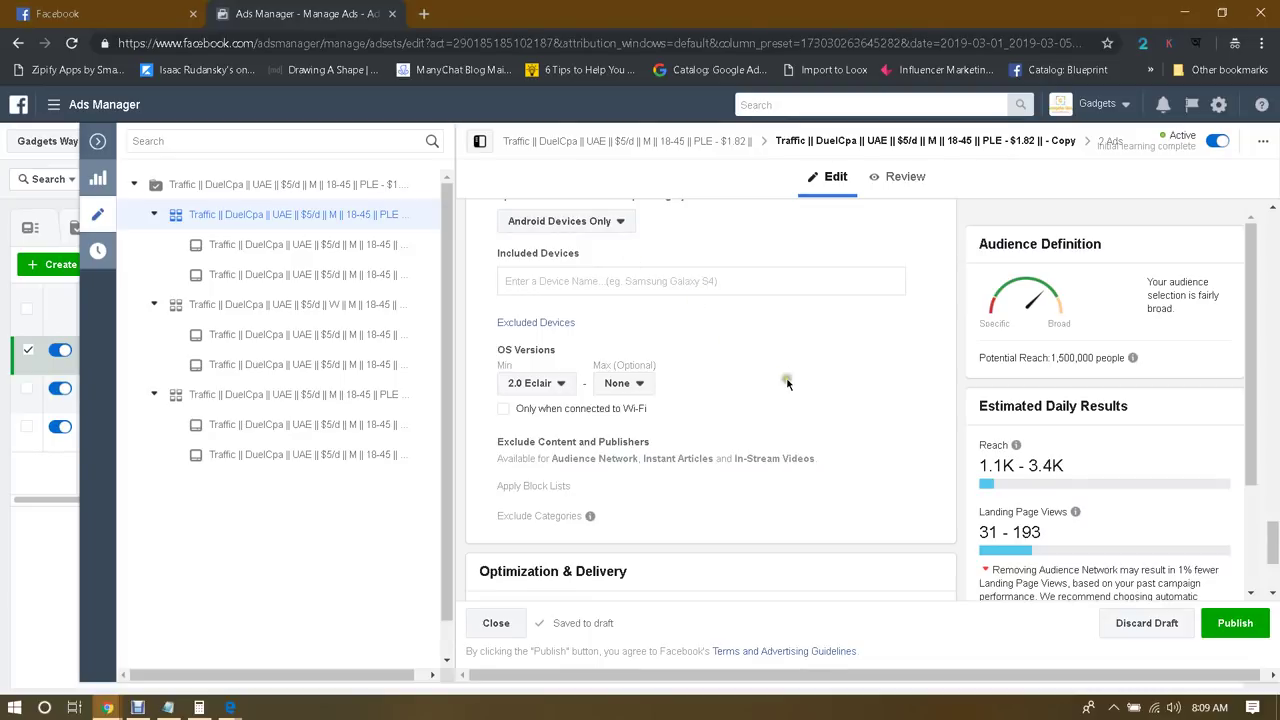
{"action": "scroll", "coordinate": [789, 380], "scroll_direction": "down", "scroll_amount": 2}
{"action": "scroll", "coordinate": [789, 380], "scroll_direction": "up", "scroll_amount": 4}
{"action": "scroll", "coordinate": [787, 384], "scroll_direction": "down", "scroll_amount": 4}
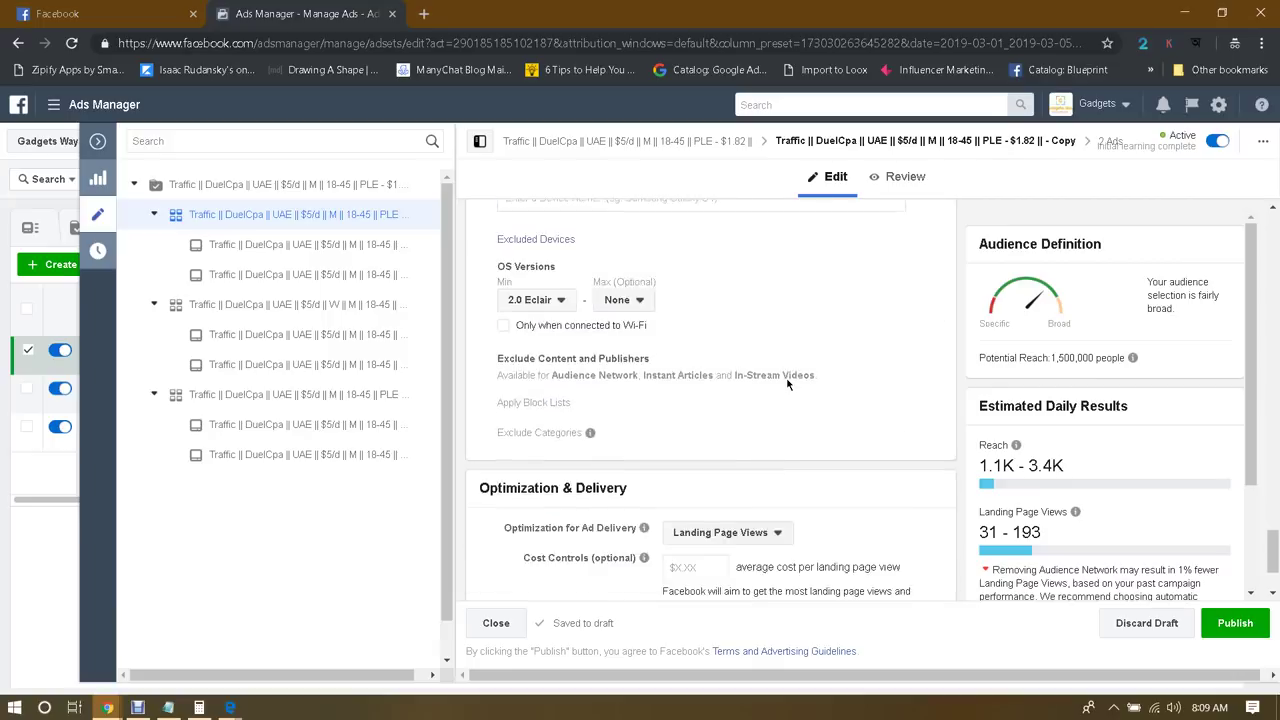
{"action": "scroll", "coordinate": [787, 384], "scroll_direction": "up", "scroll_amount": 4}
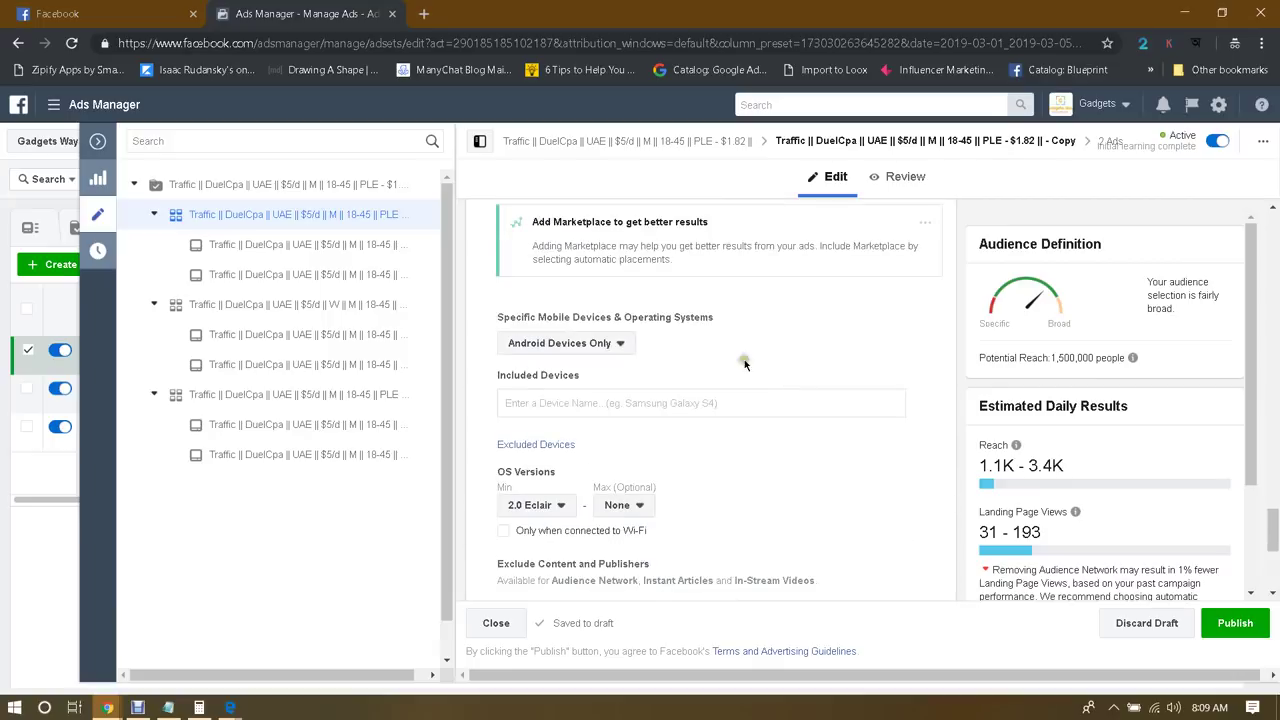
{"action": "left_click", "coordinate": [552, 343]}
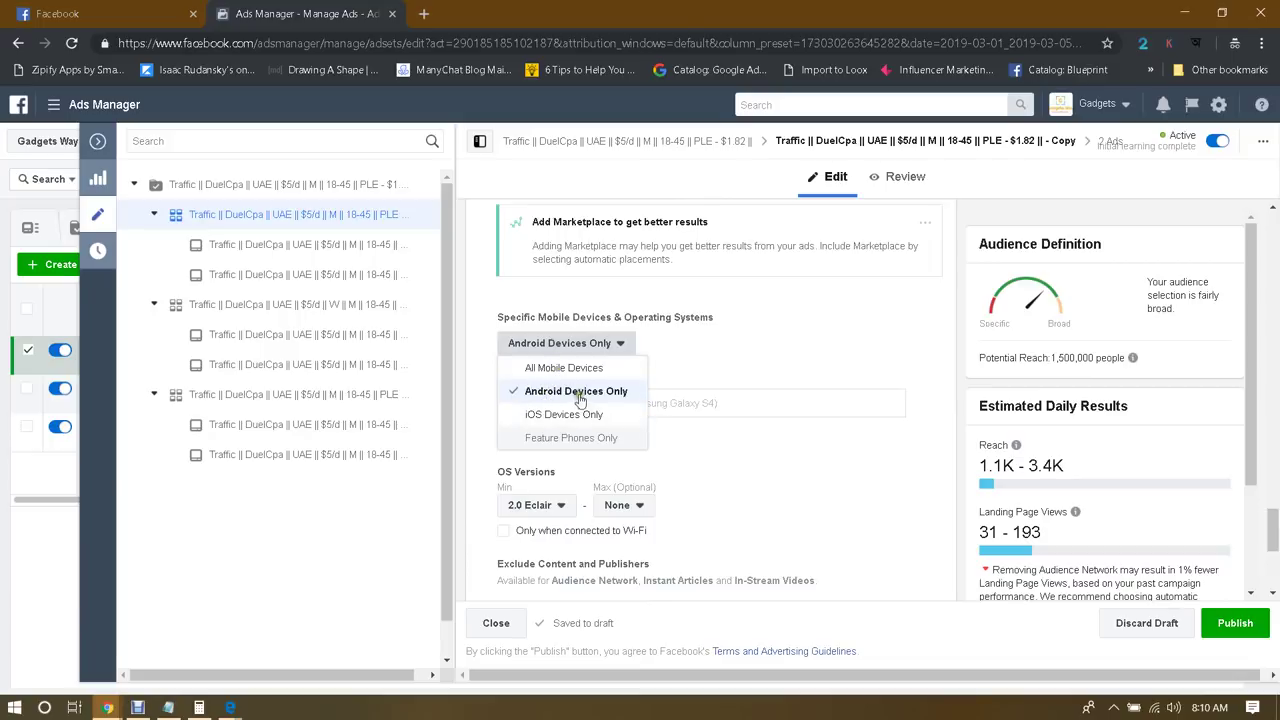
{"action": "left_click", "coordinate": [809, 446]}
{"action": "scroll", "coordinate": [896, 433], "scroll_direction": "down", "scroll_amount": 4}
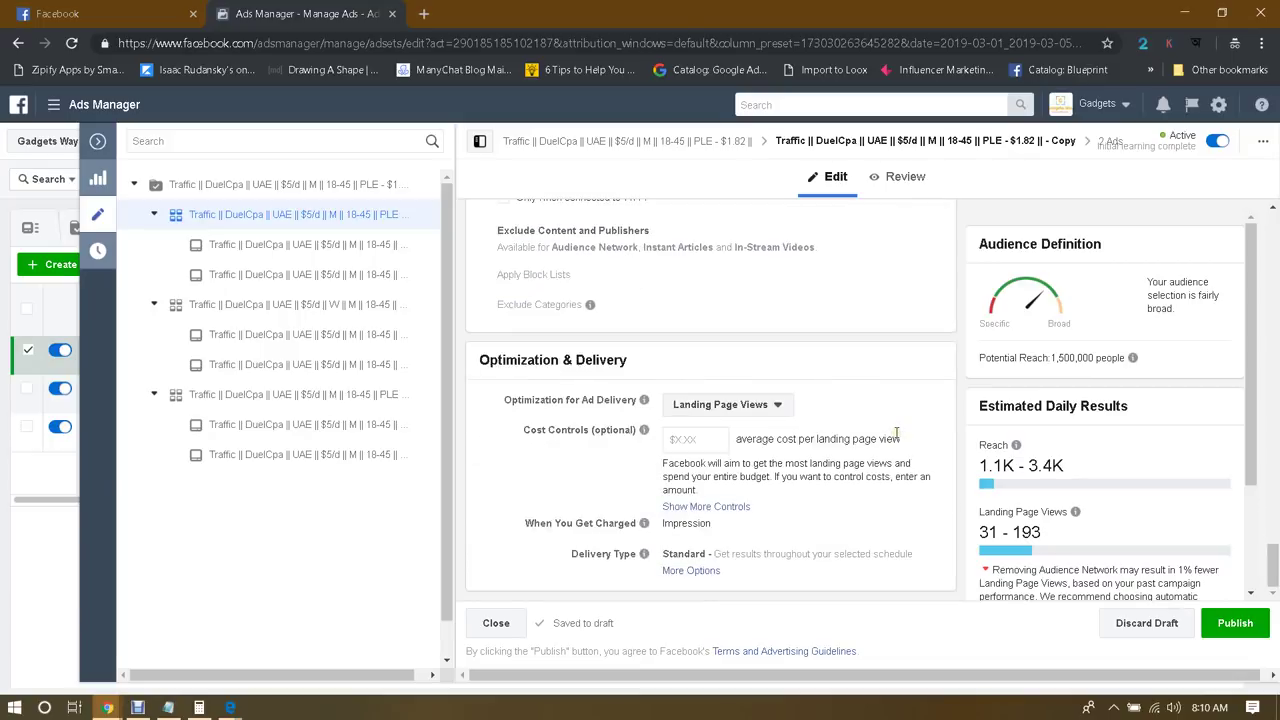
Publish the draft changes to the DuelCpa ad set copy and close its editing pane
{"action": "scroll", "coordinate": [900, 430], "scroll_direction": "up", "scroll_amount": 6}
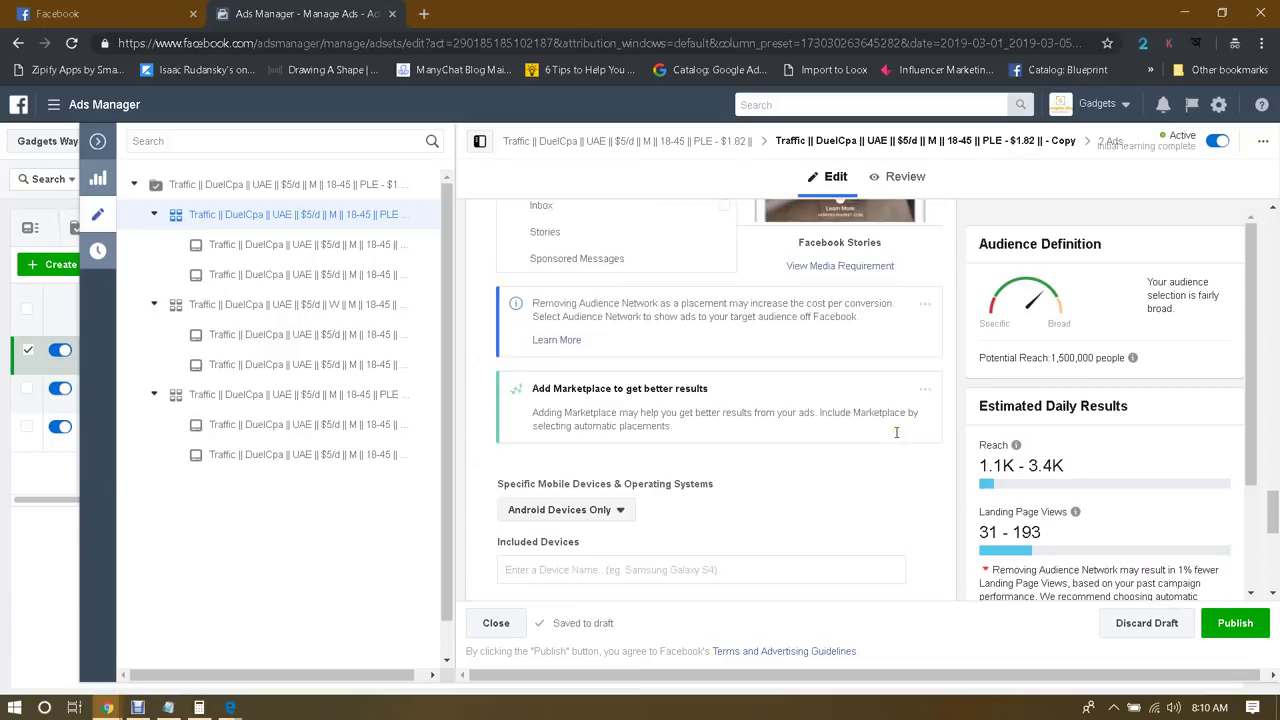
{"action": "left_click", "coordinate": [1238, 623]}
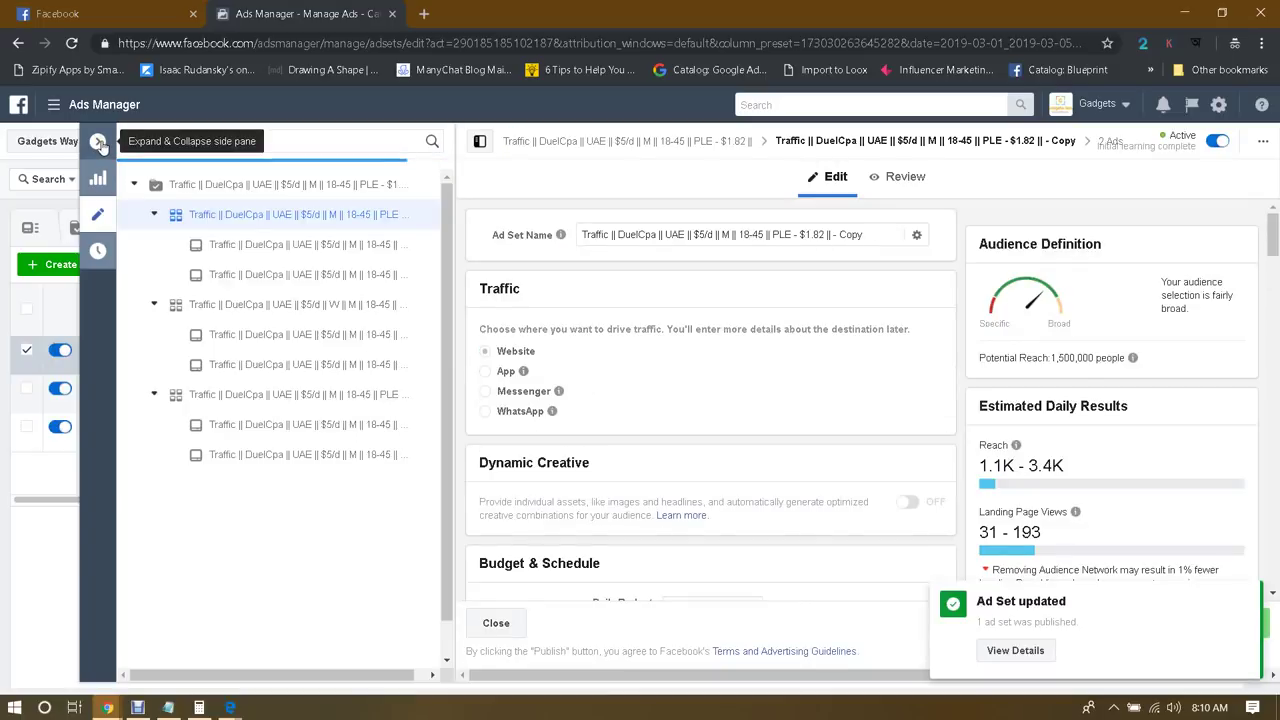
{"action": "left_click", "coordinate": [100, 143]}
Open the ads of the first DuelCpa ad set and look through their spend, relevance and conversion metrics
{"action": "left_click", "coordinate": [228, 352]}
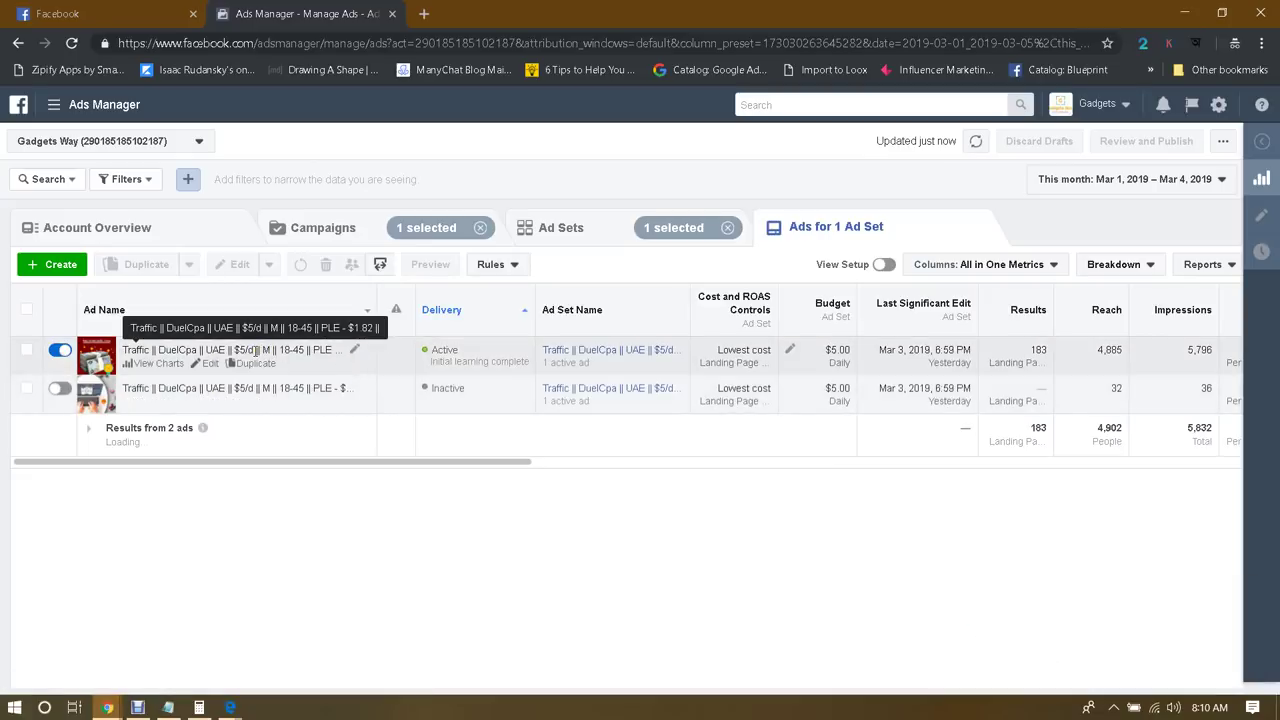
{"action": "left_click_drag", "start_coordinate": [317, 462], "coordinate": [683, 477]}
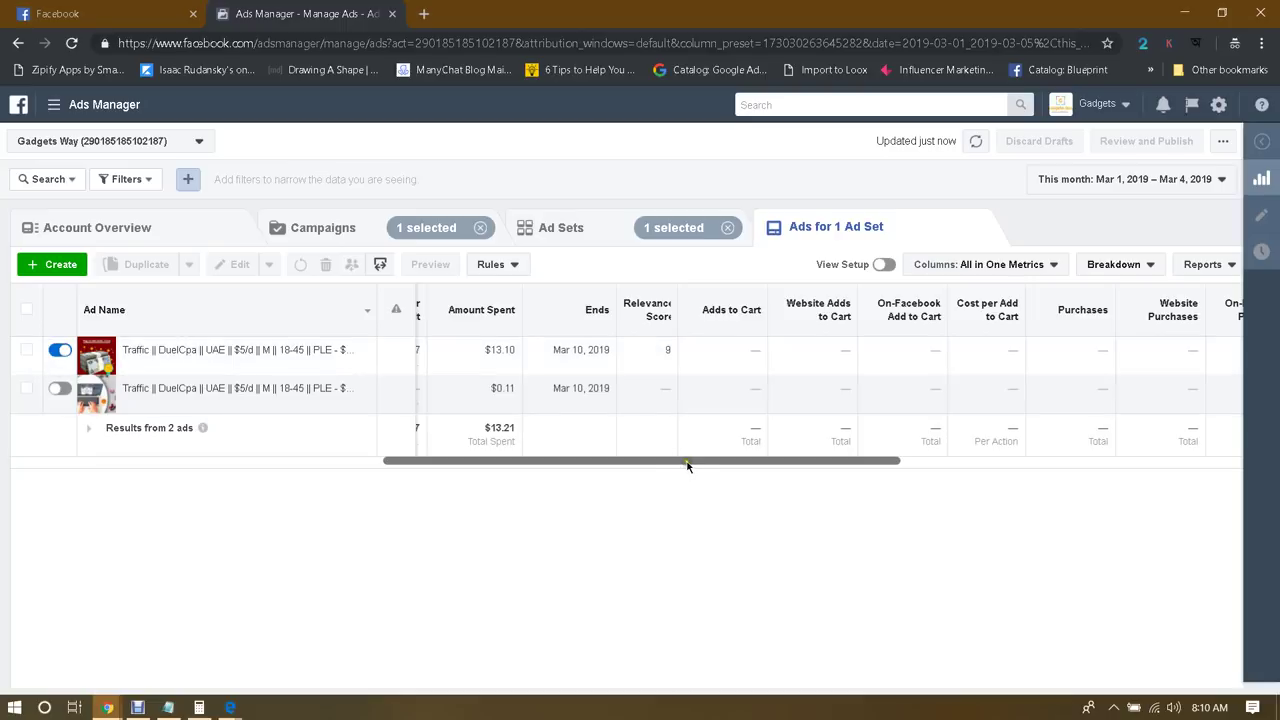
{"action": "left_click_drag", "start_coordinate": [687, 465], "coordinate": [299, 461]}
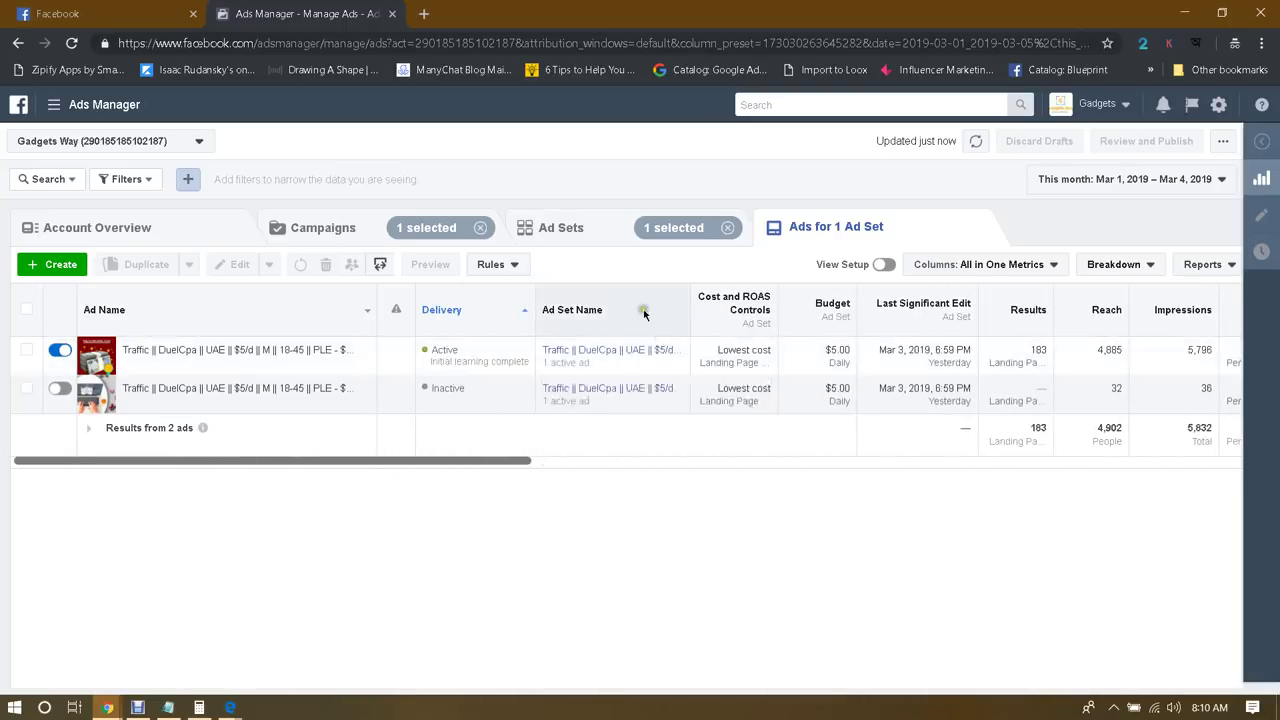
Open the W || M || 18-45 || EPL ad set for editing and review its traffic destination, daily budget and schedule
{"action": "left_click", "coordinate": [601, 229]}
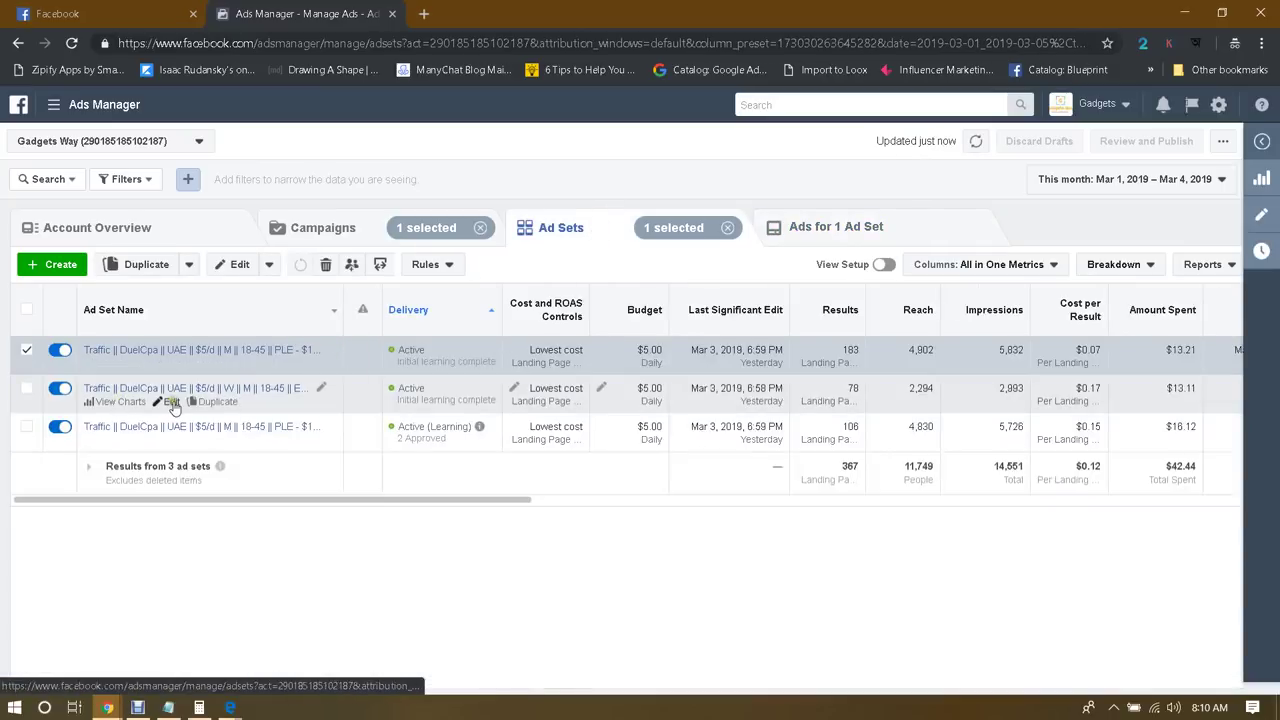
{"action": "left_click", "coordinate": [171, 401]}
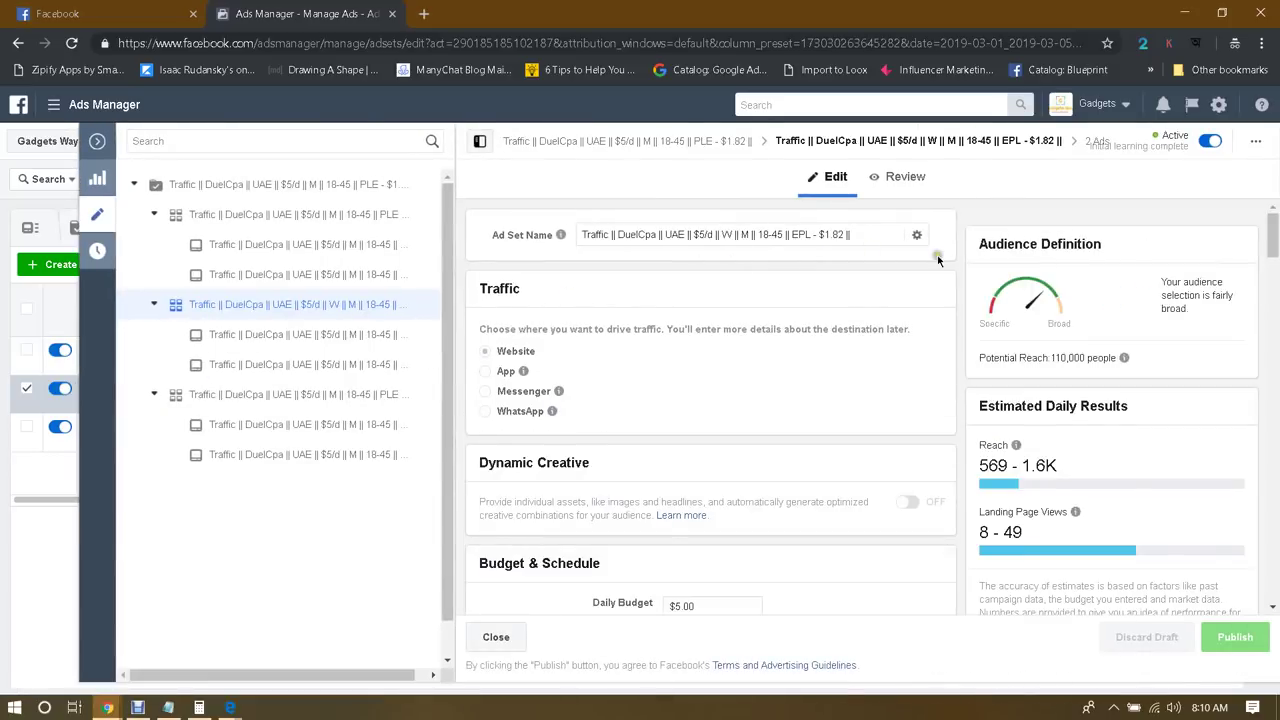
{"action": "scroll", "coordinate": [900, 250], "scroll_direction": "down", "scroll_amount": 3}
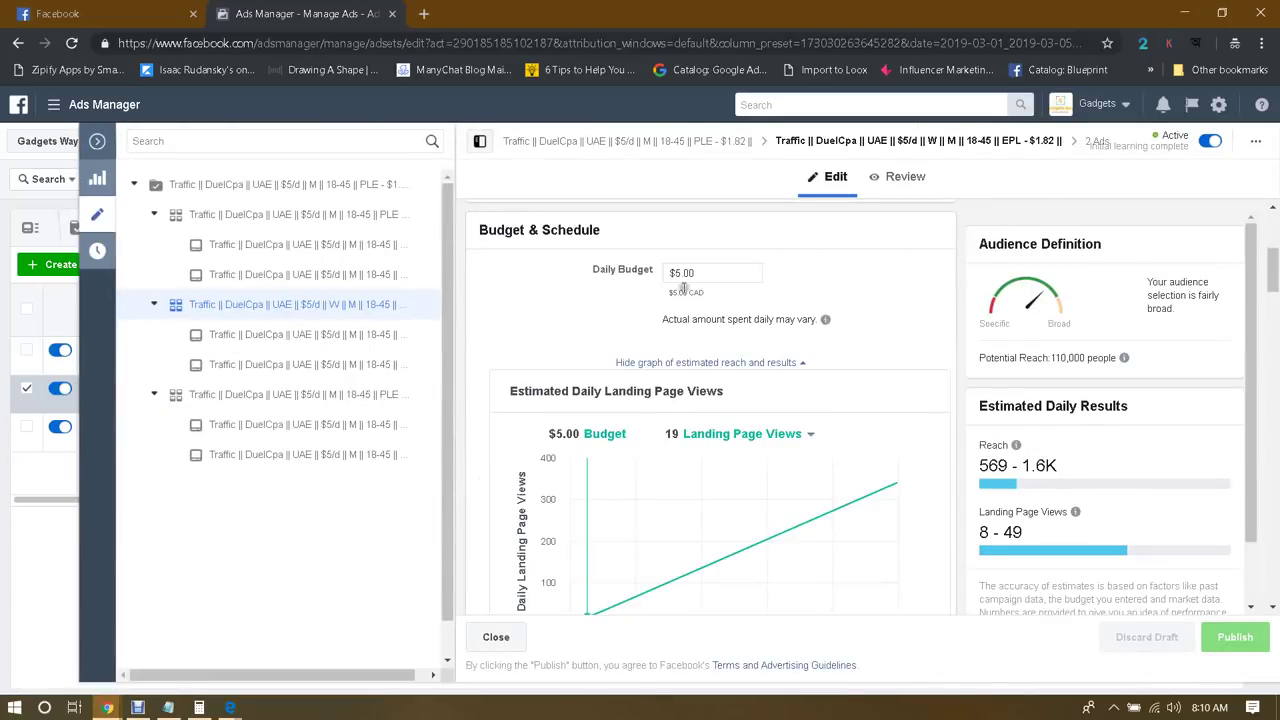
{"action": "scroll", "coordinate": [755, 285], "scroll_direction": "up", "scroll_amount": 3}
{"action": "scroll", "coordinate": [755, 288], "scroll_direction": "down", "scroll_amount": 10}
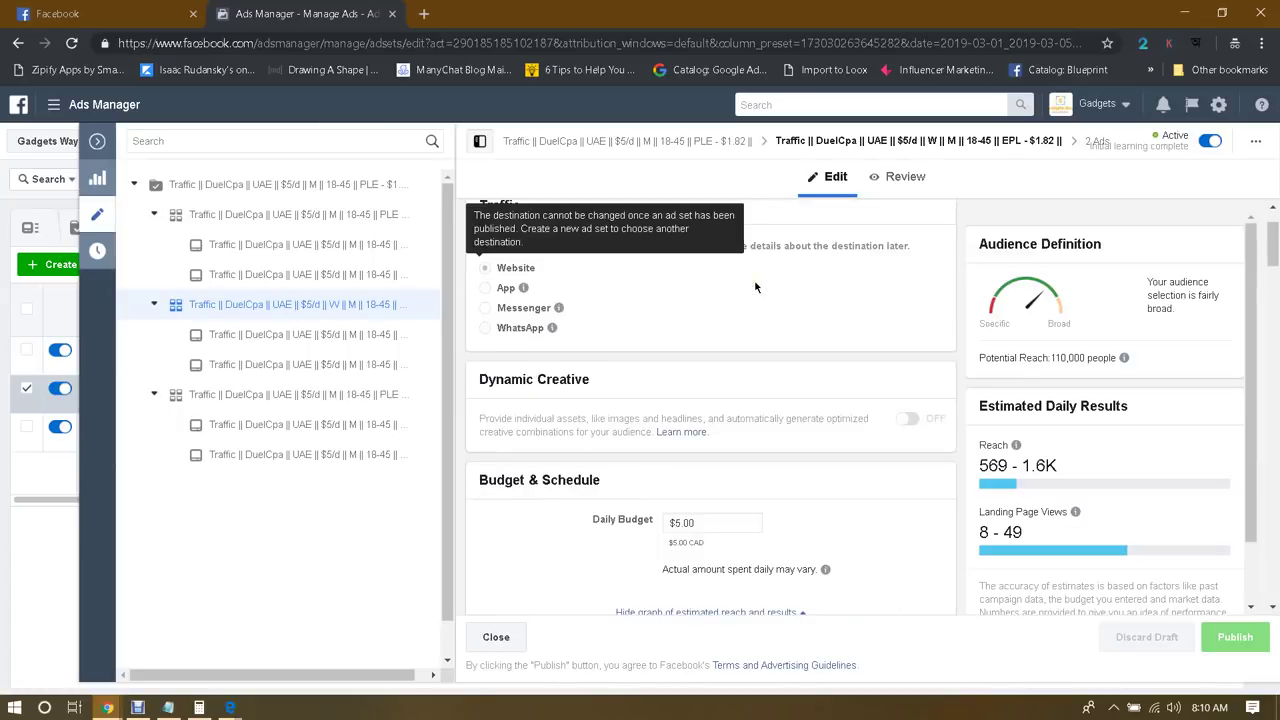
{"action": "scroll", "coordinate": [878, 289], "scroll_direction": "up", "scroll_amount": 1}
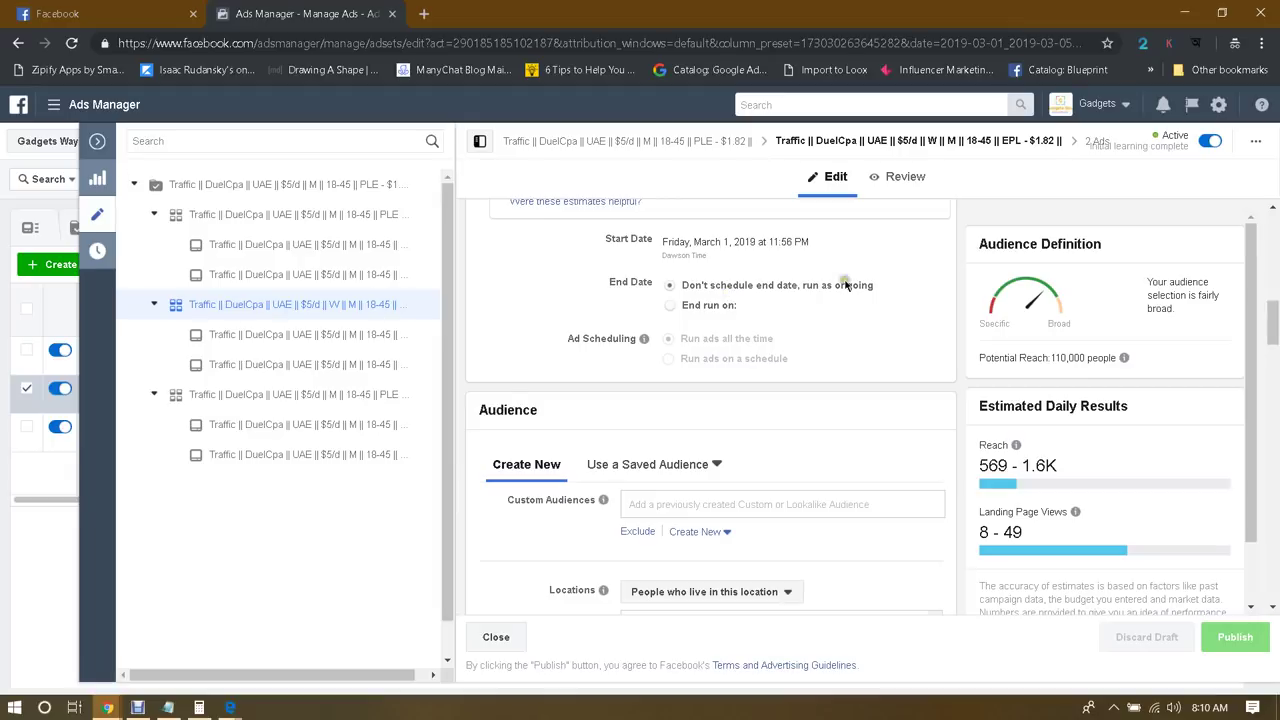
Review the ad set's audience location, age range, gender and detailed targeting interests
{"action": "scroll", "coordinate": [843, 286], "scroll_direction": "down", "scroll_amount": 4}
{"action": "scroll", "coordinate": [737, 340], "scroll_direction": "down", "scroll_amount": 1}
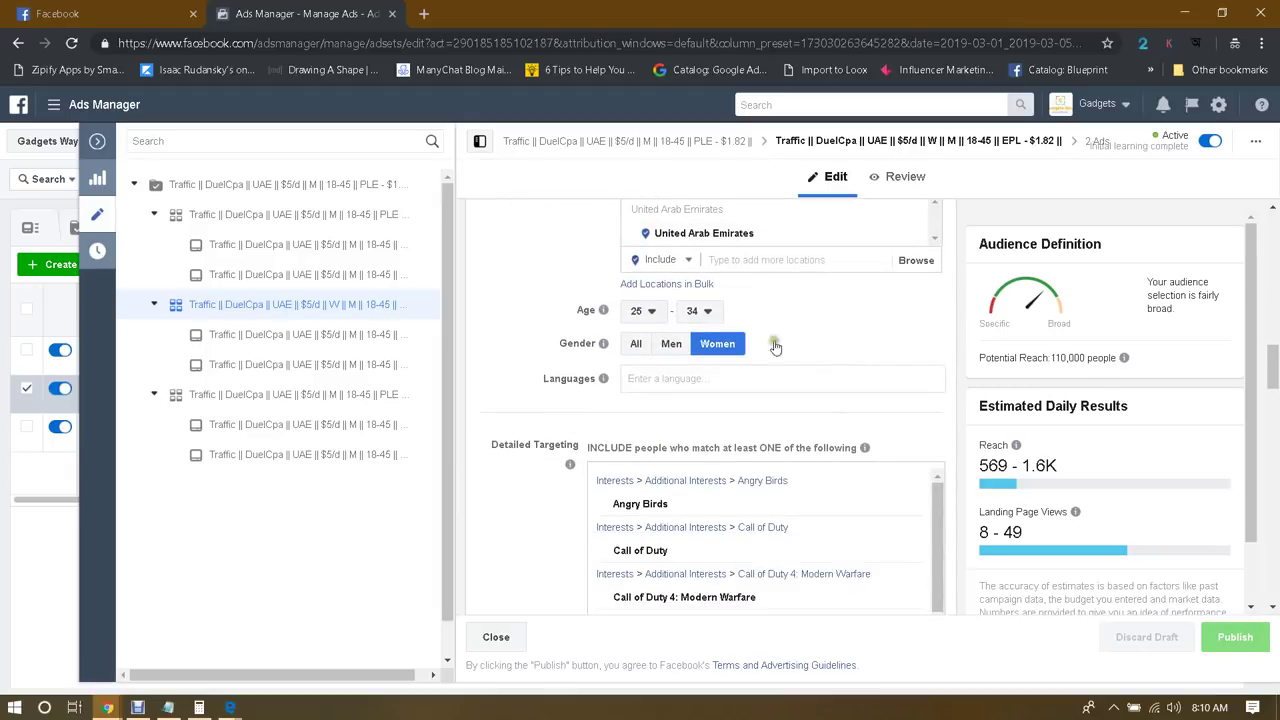
{"action": "scroll", "coordinate": [908, 323], "scroll_direction": "down", "scroll_amount": 1}
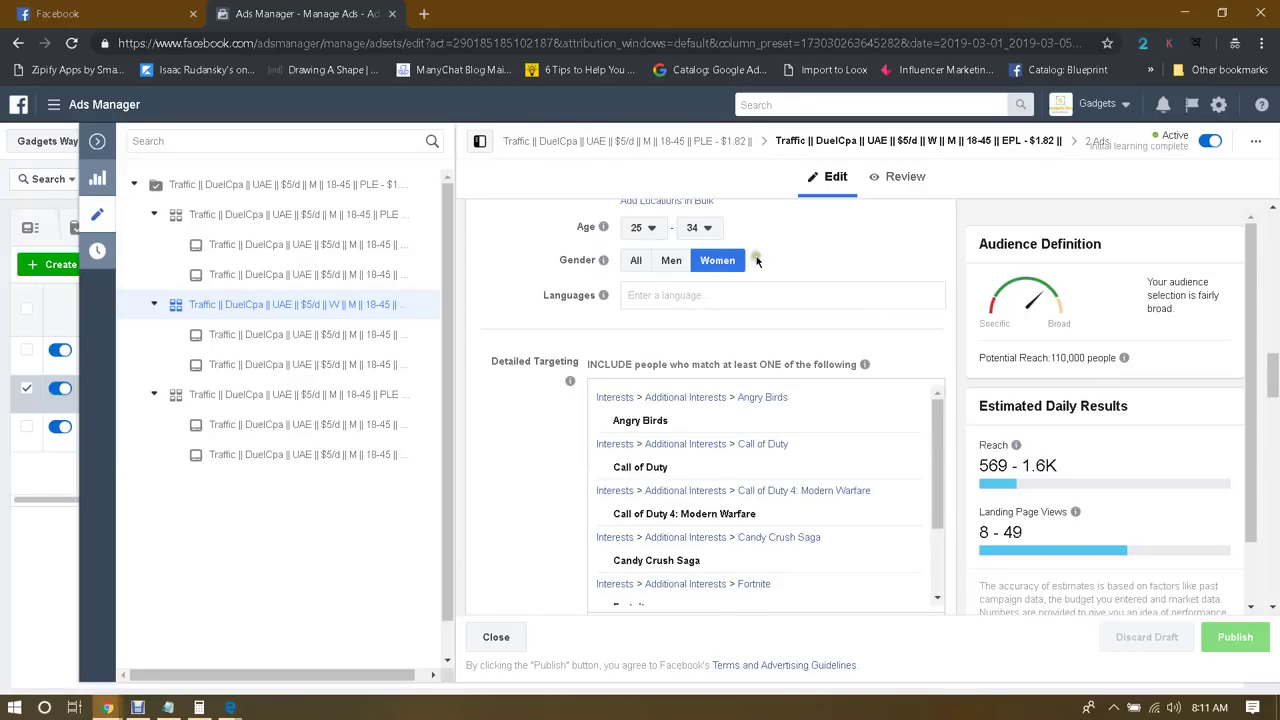
{"action": "scroll", "coordinate": [960, 300], "scroll_direction": "down", "scroll_amount": 2}
{"action": "scroll", "coordinate": [954, 310], "scroll_direction": "up", "scroll_amount": 1}
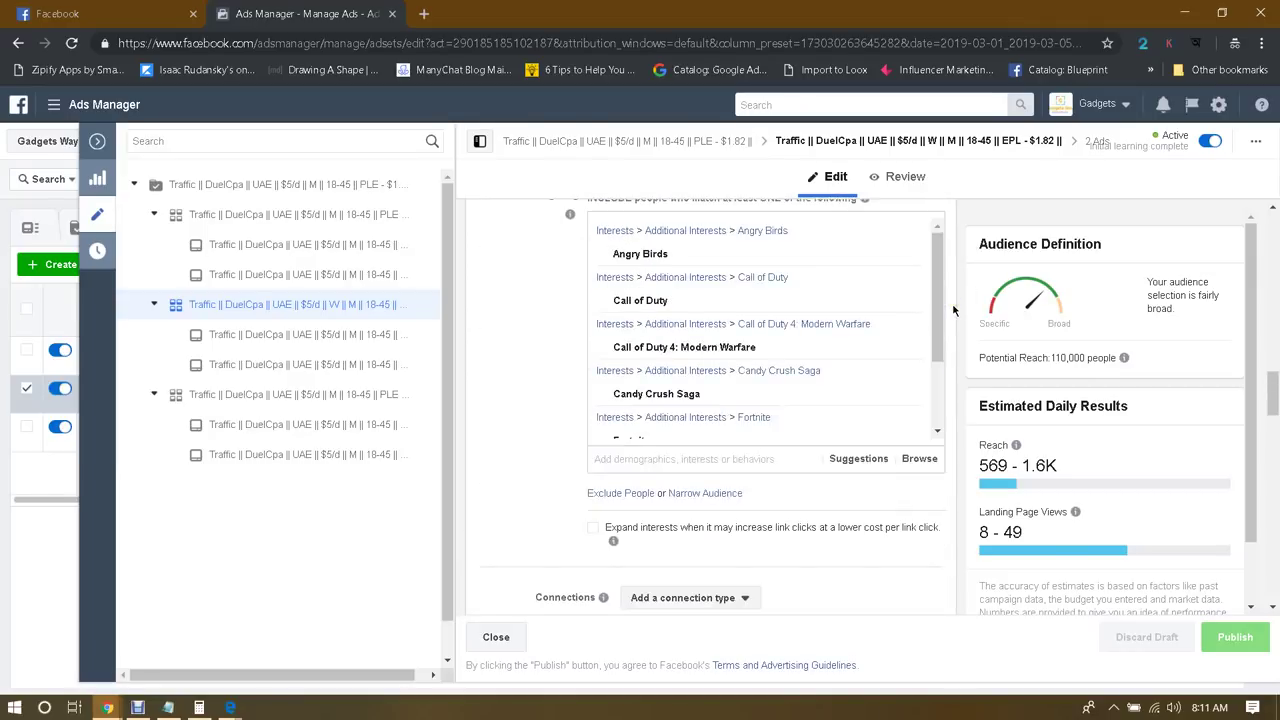
Review the ad set's placement settings, including the device type and the Facebook and Instagram placements
{"action": "scroll", "coordinate": [910, 300], "scroll_direction": "down", "scroll_amount": 4}
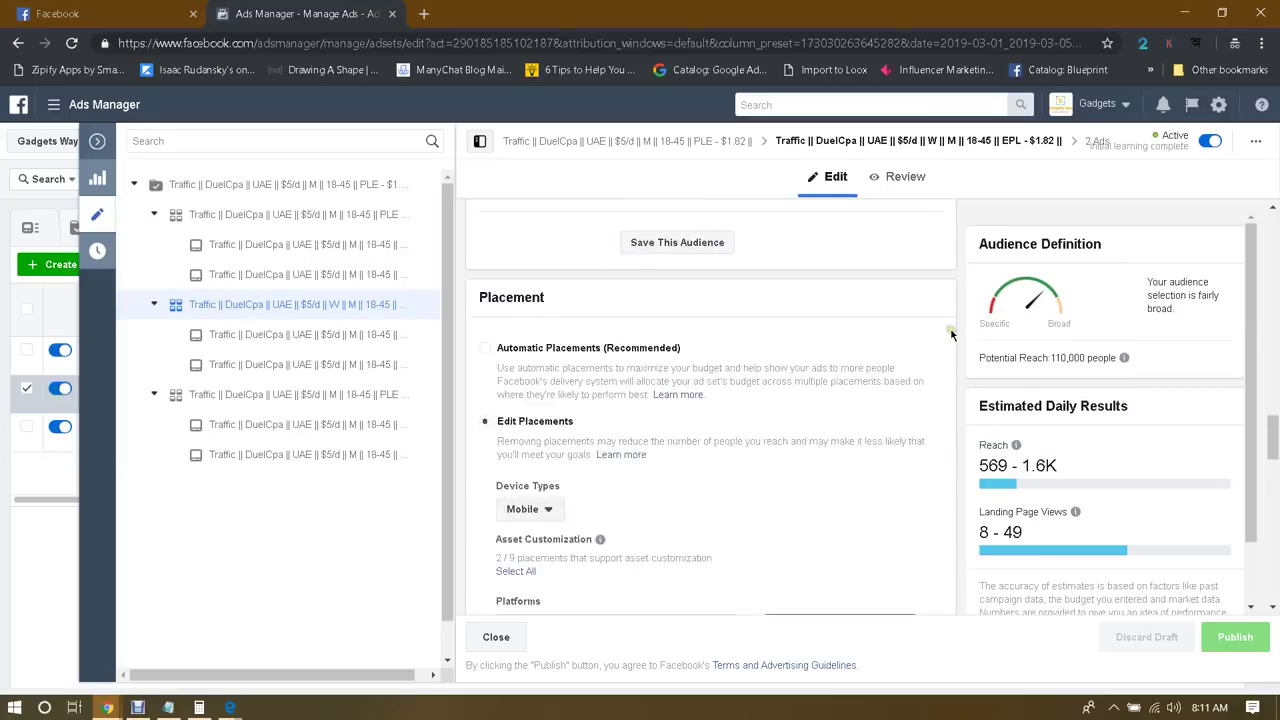
{"action": "scroll", "coordinate": [951, 335], "scroll_direction": "down", "scroll_amount": 3}
{"action": "scroll", "coordinate": [954, 334], "scroll_direction": "down", "scroll_amount": 1}
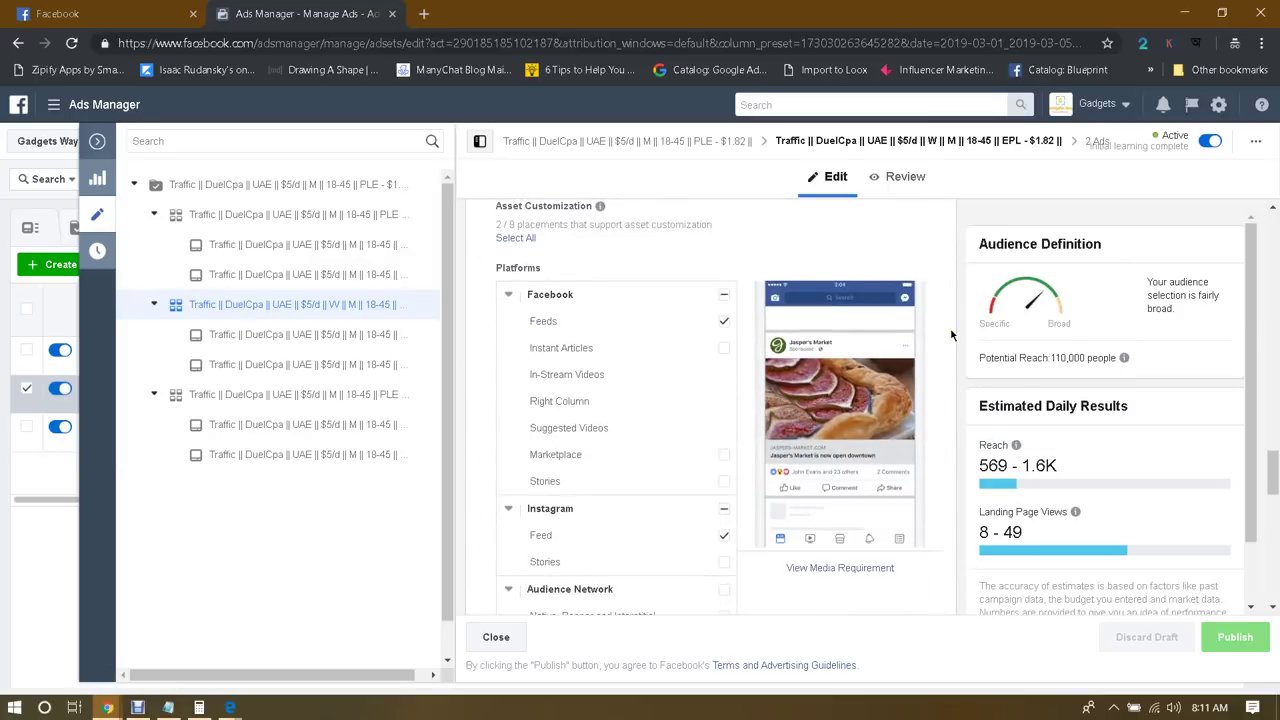
{"action": "scroll", "coordinate": [954, 334], "scroll_direction": "up", "scroll_amount": 2}
{"action": "scroll", "coordinate": [880, 354], "scroll_direction": "down", "scroll_amount": 2}
{"action": "scroll", "coordinate": [760, 330], "scroll_direction": "down", "scroll_amount": 1}
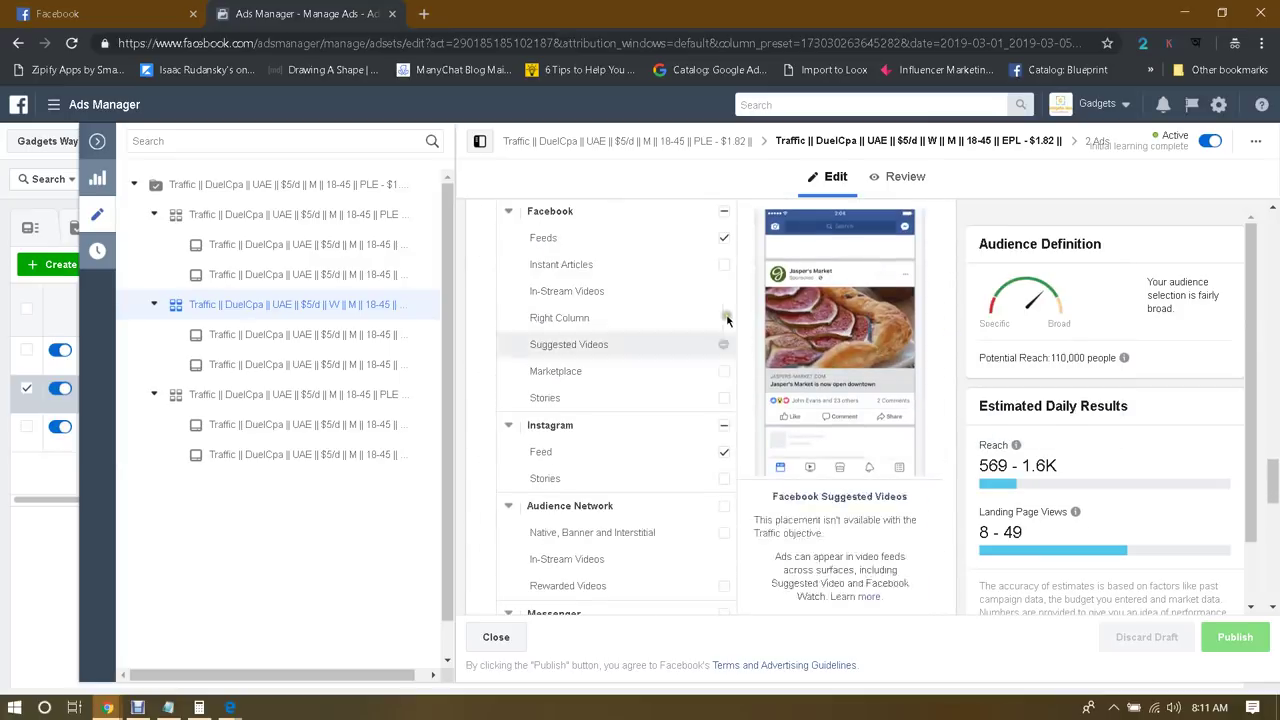
Review the ad set's mobile device, OS version, and optimization and delivery settings
{"action": "scroll", "coordinate": [712, 330], "scroll_direction": "down", "scroll_amount": 3}
{"action": "scroll", "coordinate": [750, 416], "scroll_direction": "down", "scroll_amount": 5}
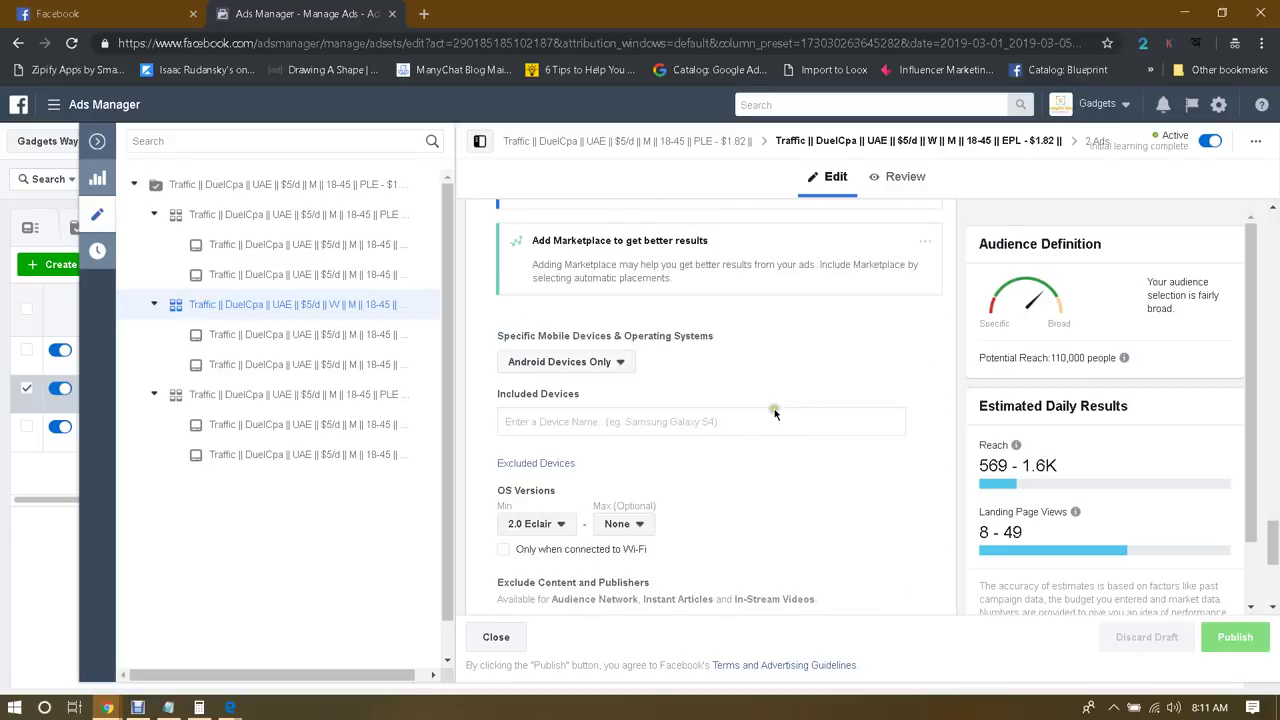
{"action": "scroll", "coordinate": [774, 414], "scroll_direction": "down", "scroll_amount": 3}
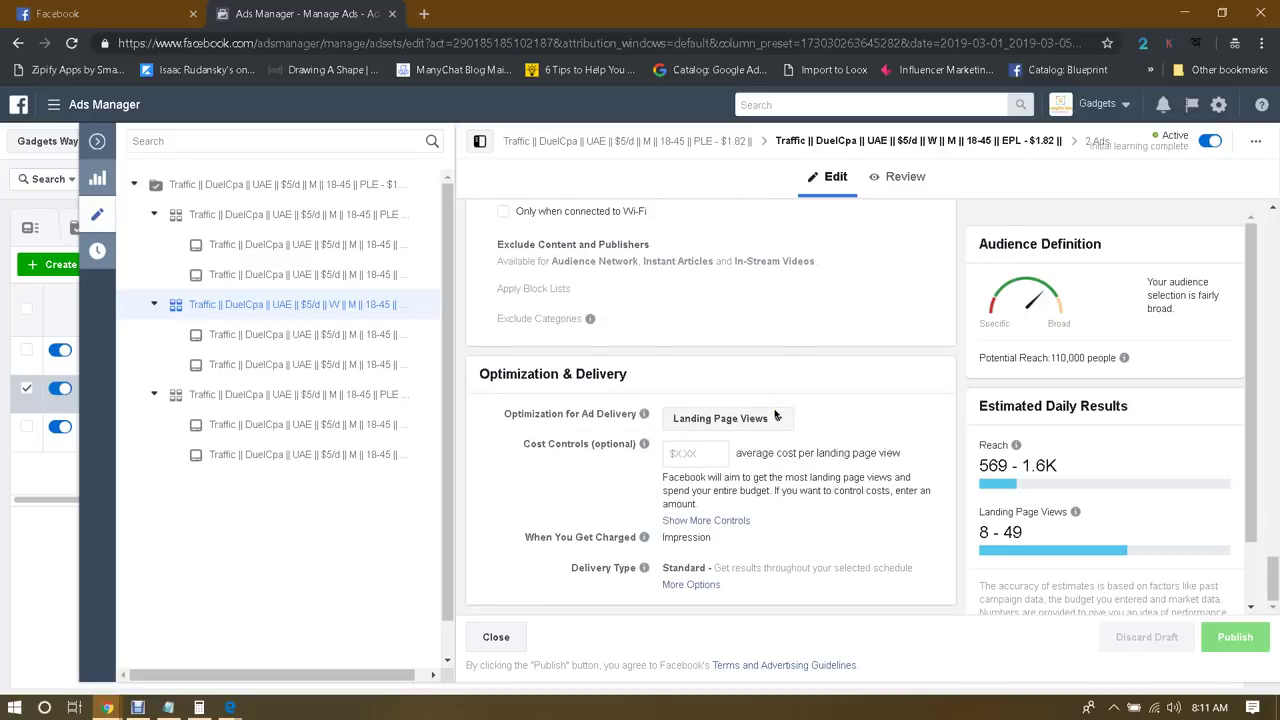
{"action": "scroll", "coordinate": [774, 414], "scroll_direction": "up", "scroll_amount": 10}
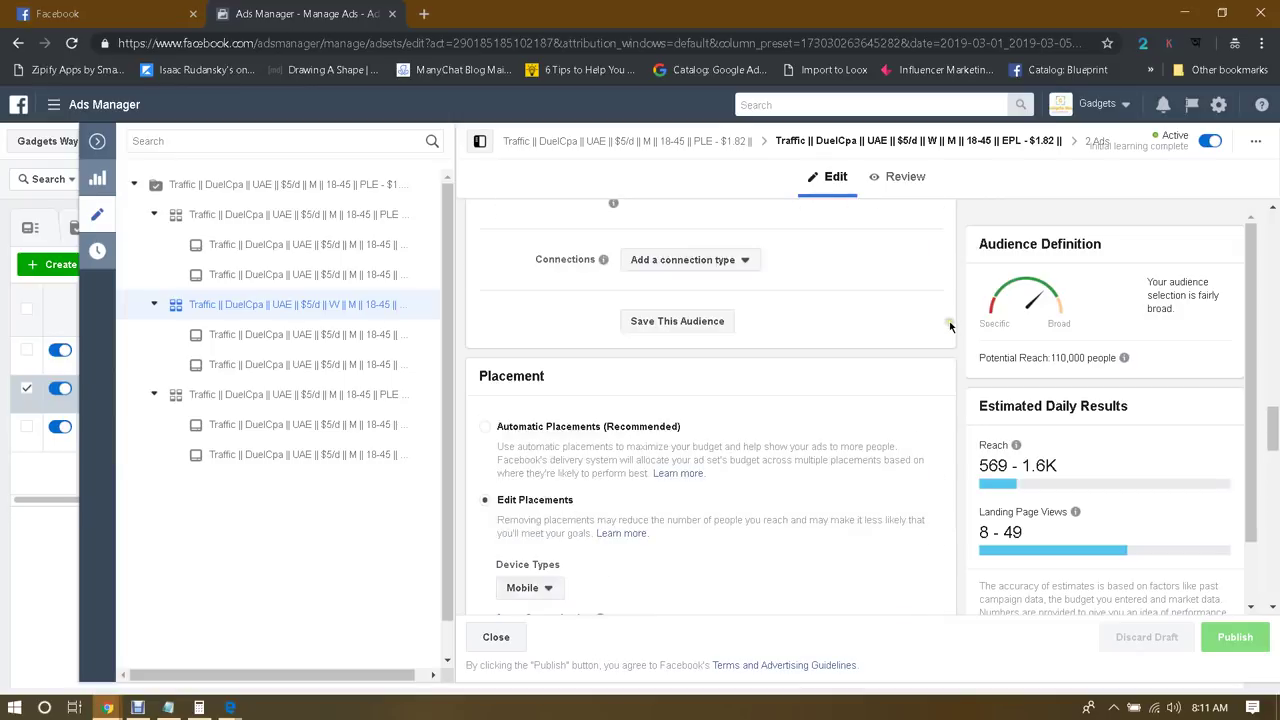
Look through the game interests in the ad set's detailed targeting, including the details shown for individual interests
{"action": "scroll", "coordinate": [950, 327], "scroll_direction": "up", "scroll_amount": 5}
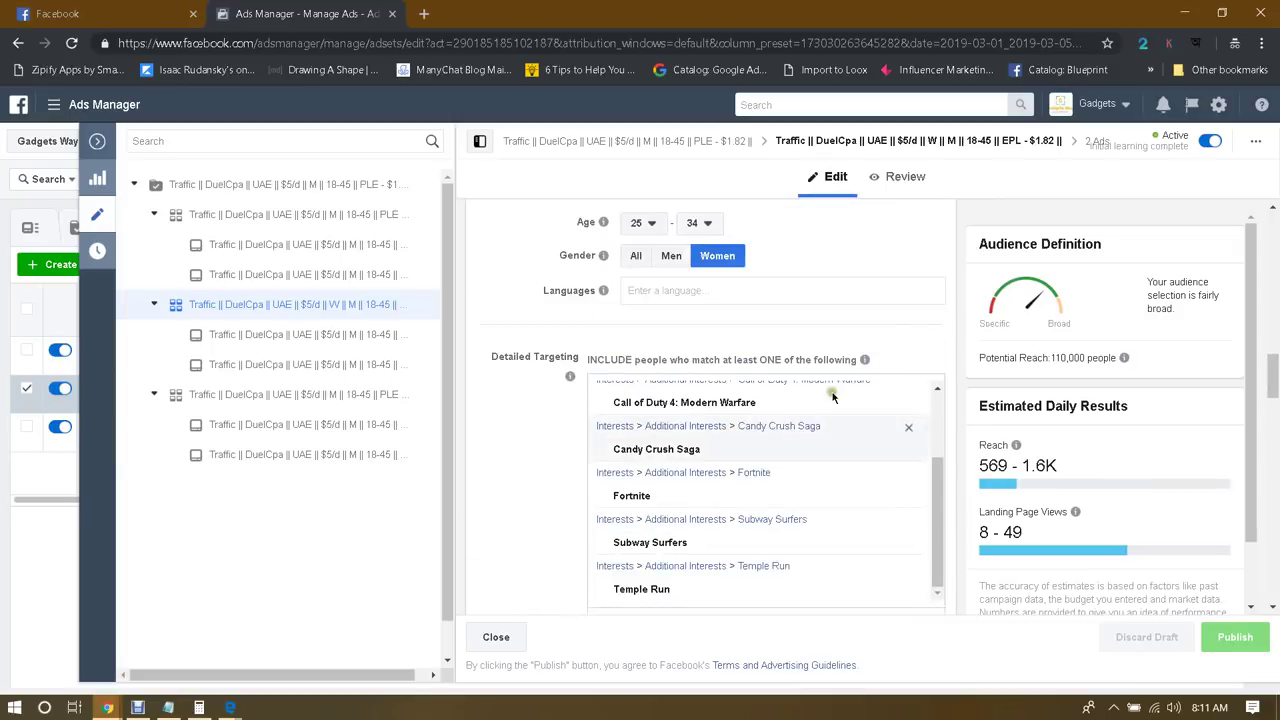
{"action": "scroll", "coordinate": [951, 307], "scroll_direction": "down", "scroll_amount": 1}
{"action": "scroll", "coordinate": [790, 405], "scroll_direction": "down", "scroll_amount": 2}
{"action": "mouse_move", "coordinate": [949, 285]}
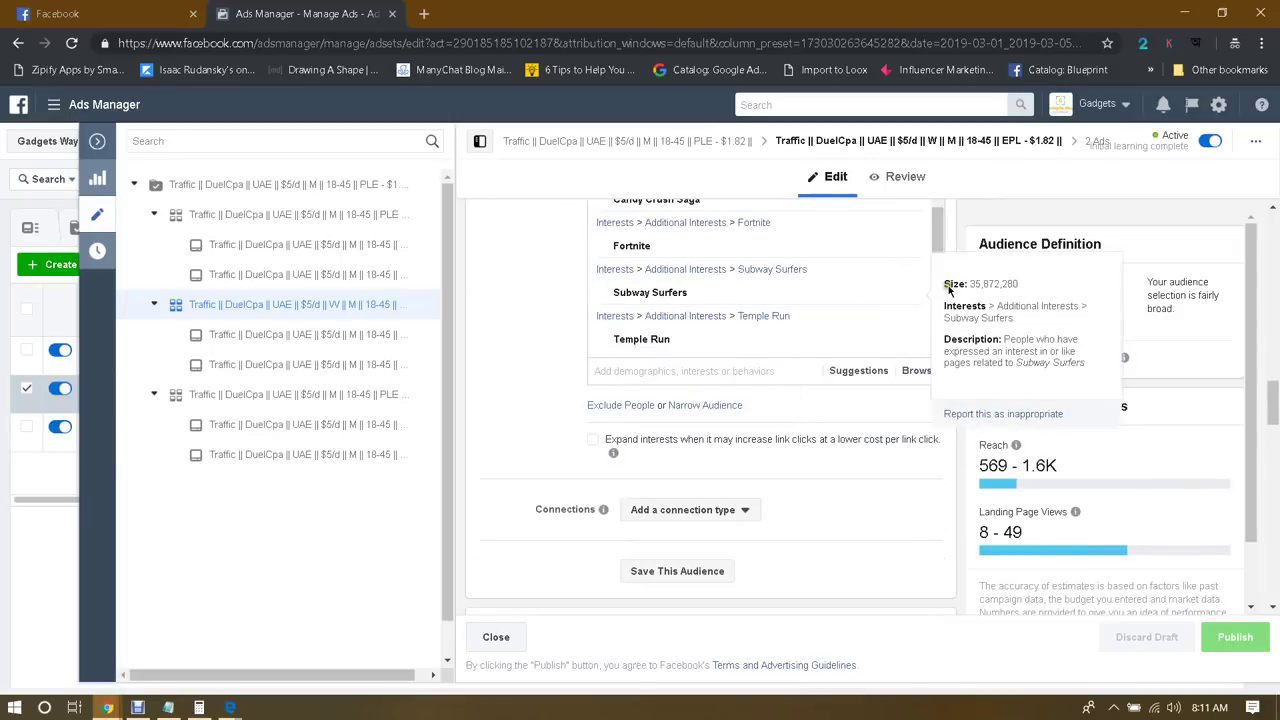
{"action": "scroll", "coordinate": [950, 300], "scroll_direction": "up", "scroll_amount": 2}
{"action": "scroll", "coordinate": [810, 460], "scroll_direction": "up", "scroll_amount": 2}
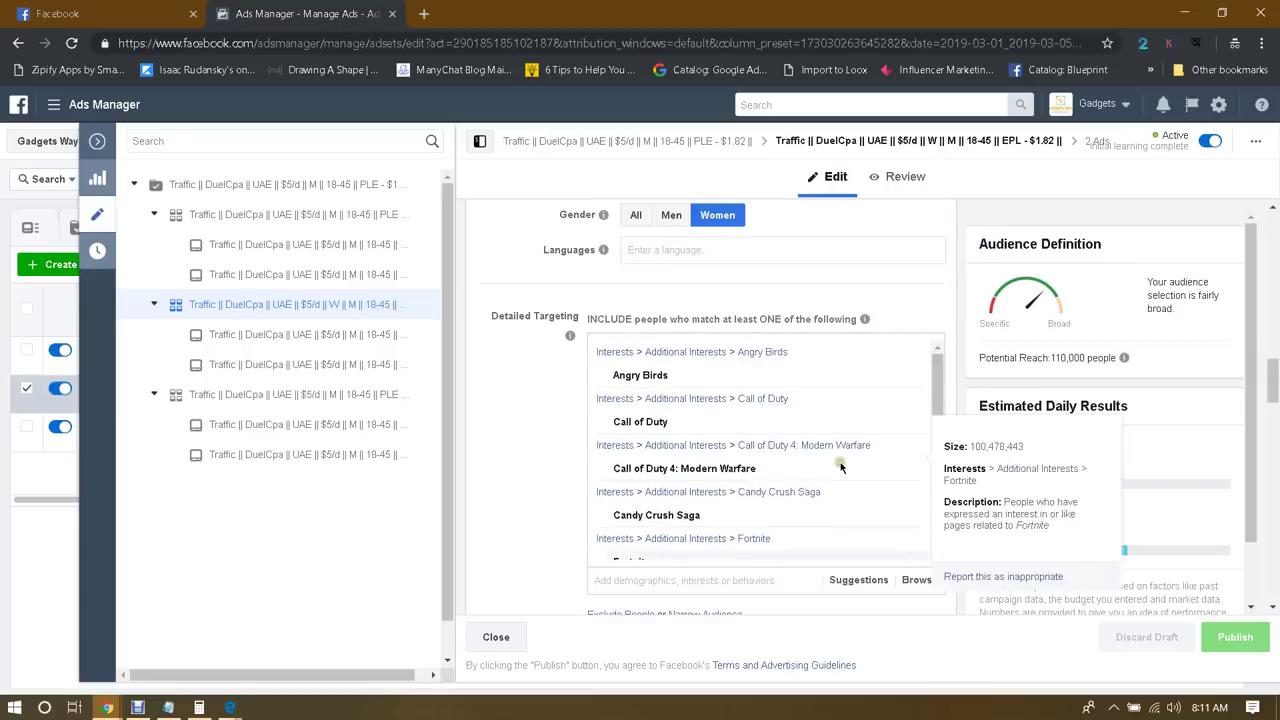
{"action": "scroll", "coordinate": [805, 474], "scroll_direction": "down", "scroll_amount": 2}
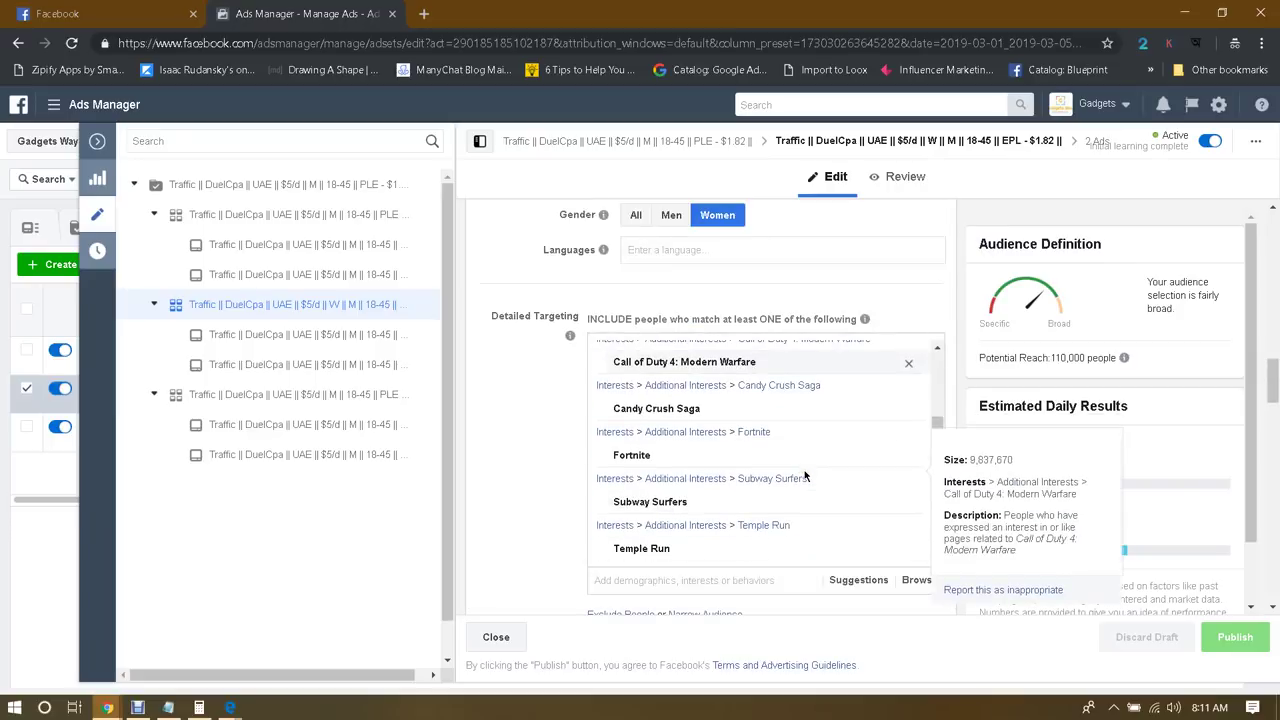
Add the video game interest to the ad set's detailed targeting and remove it again
{"action": "left_click", "coordinate": [666, 580]}
{"action": "type", "text": "video game"}
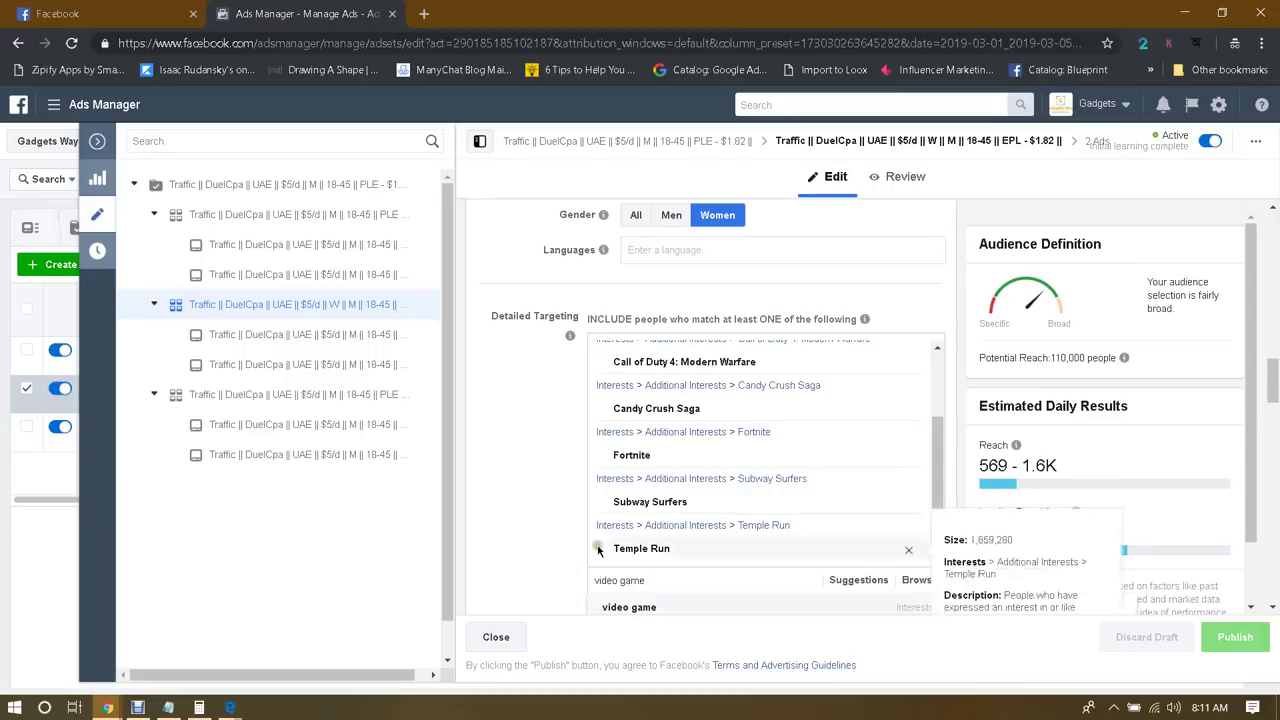
{"action": "scroll", "coordinate": [600, 530], "scroll_direction": "down", "scroll_amount": 1}
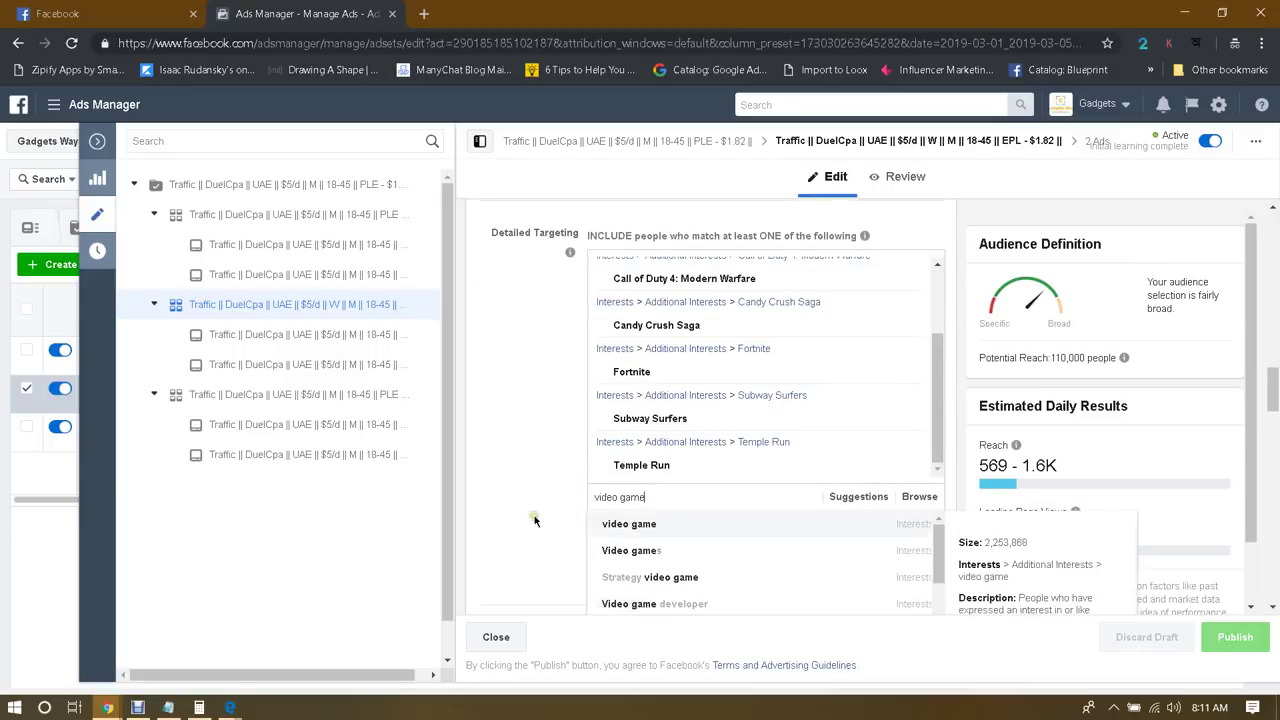
{"action": "left_click", "coordinate": [618, 524]}
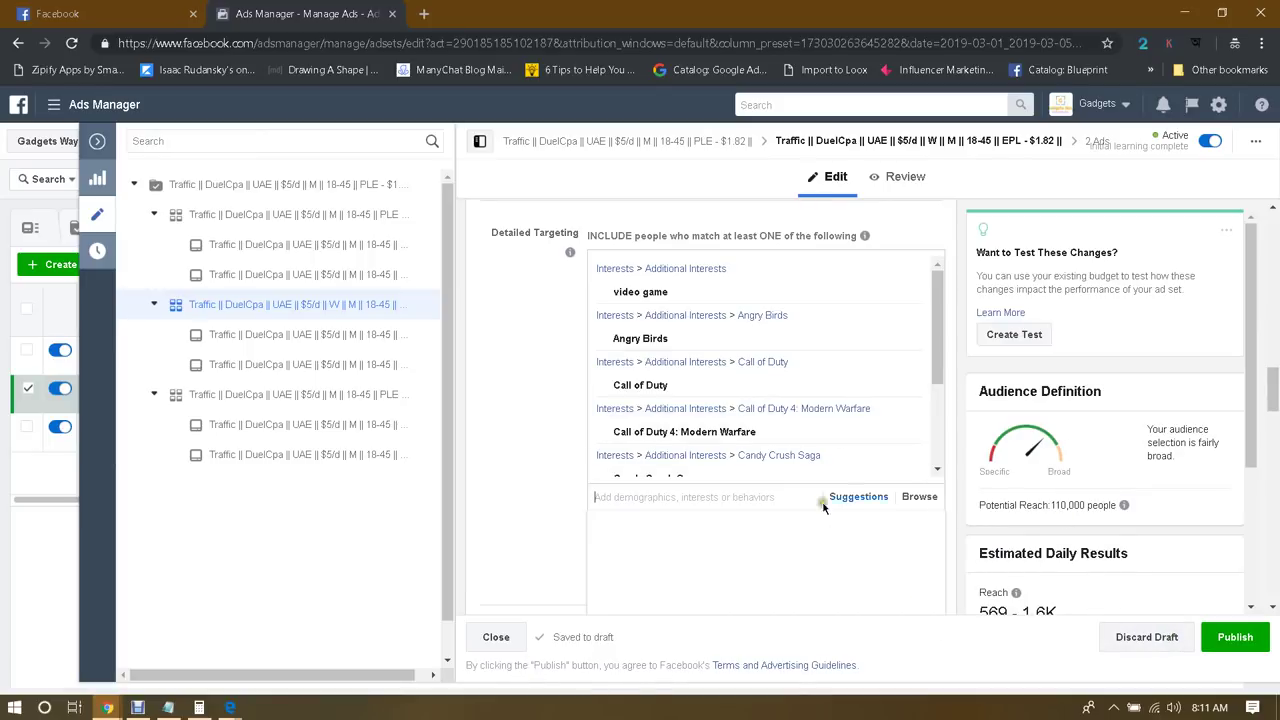
{"action": "left_click", "coordinate": [906, 297]}
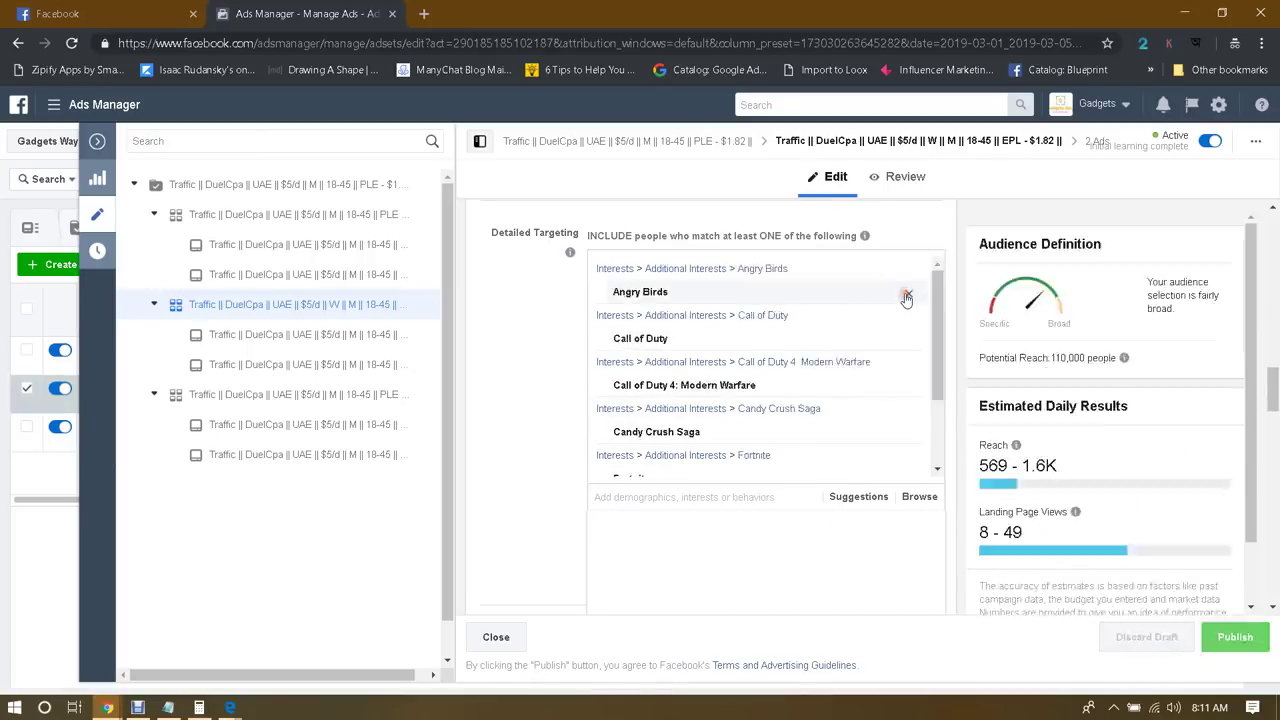
Close the current ad set and open the campaign's third ad set to review its budget, schedule and audience location, age and gender
{"action": "left_click", "coordinate": [496, 640]}
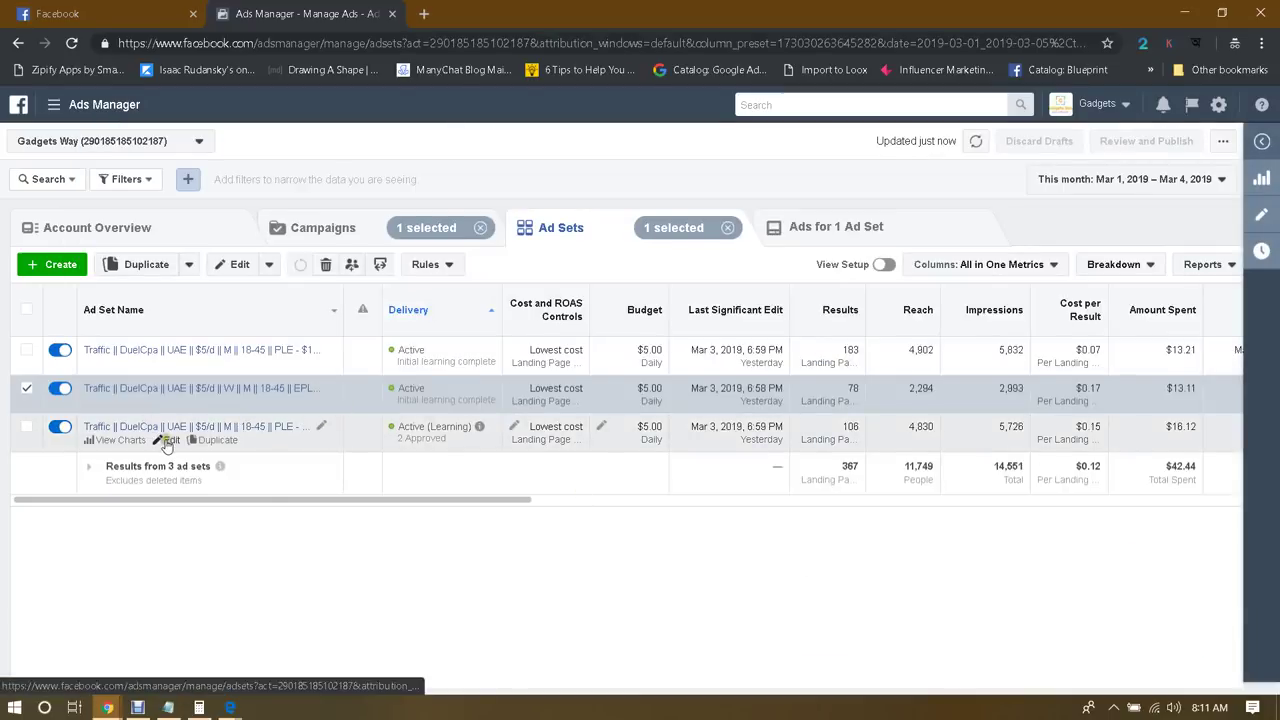
{"action": "left_click", "coordinate": [171, 441]}
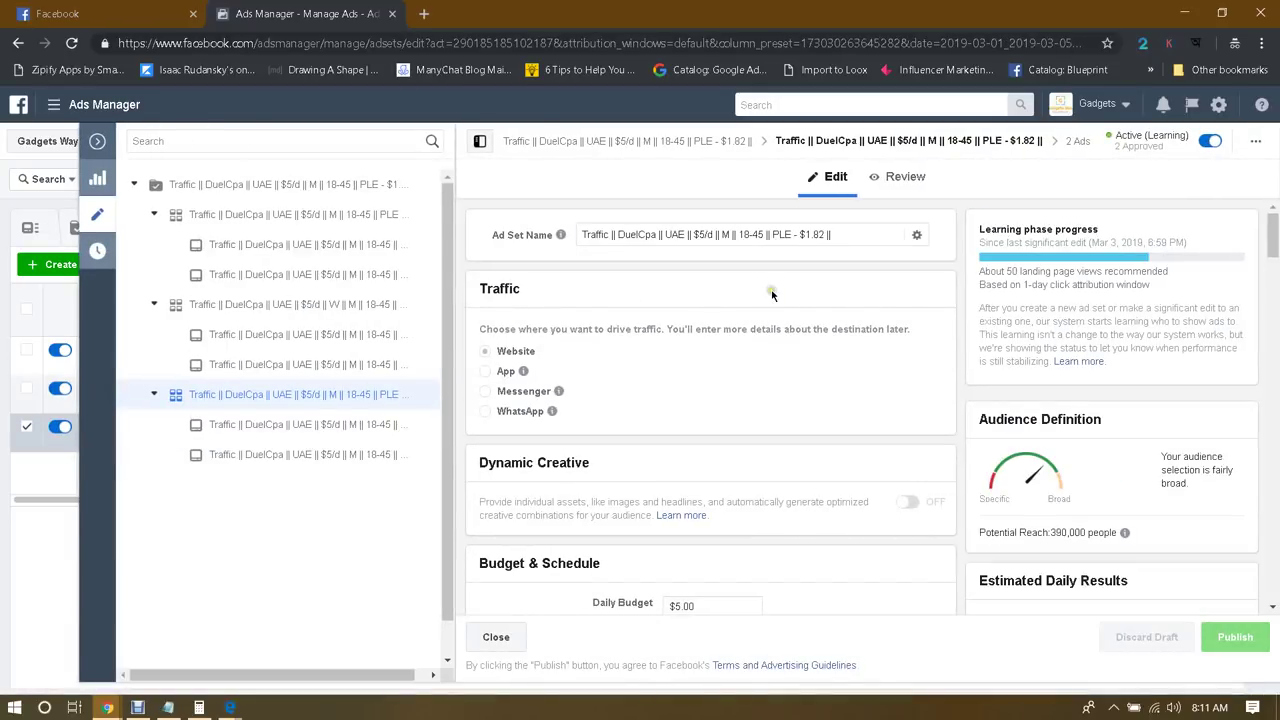
{"action": "scroll", "coordinate": [813, 291], "scroll_direction": "down", "scroll_amount": 4}
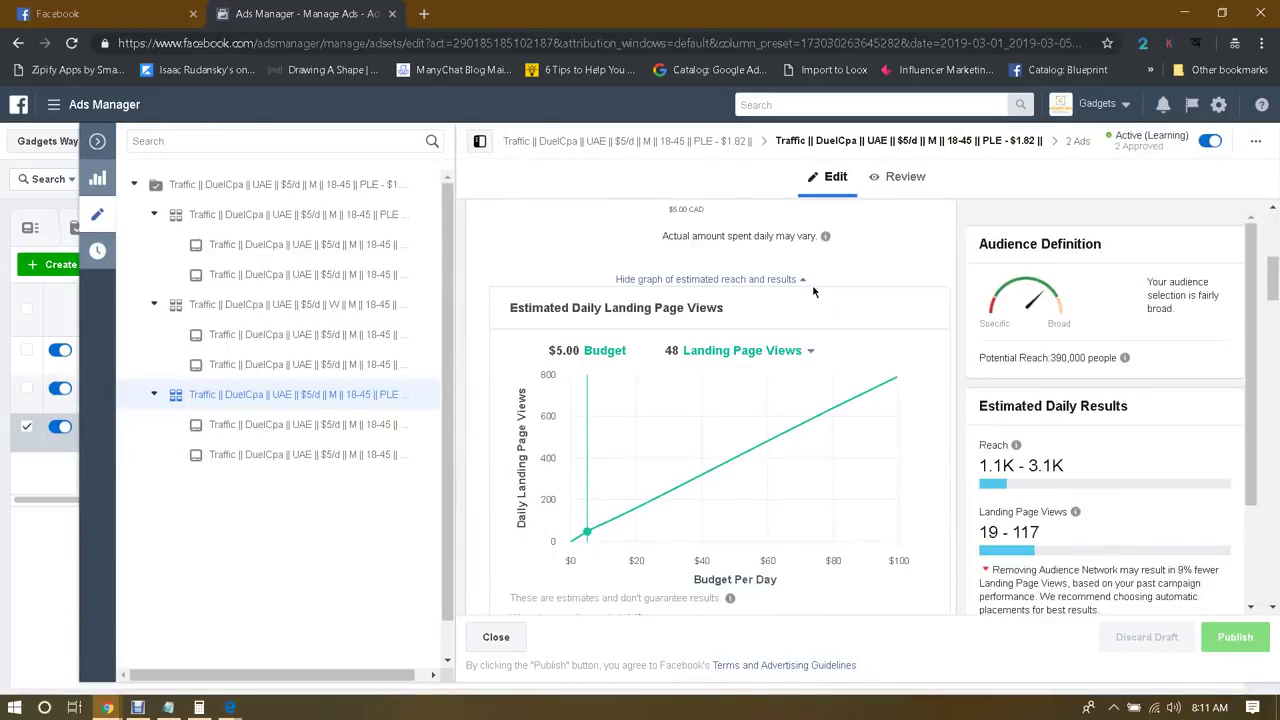
{"action": "scroll", "coordinate": [800, 292], "scroll_direction": "up", "scroll_amount": 1}
{"action": "scroll", "coordinate": [877, 314], "scroll_direction": "down", "scroll_amount": 6}
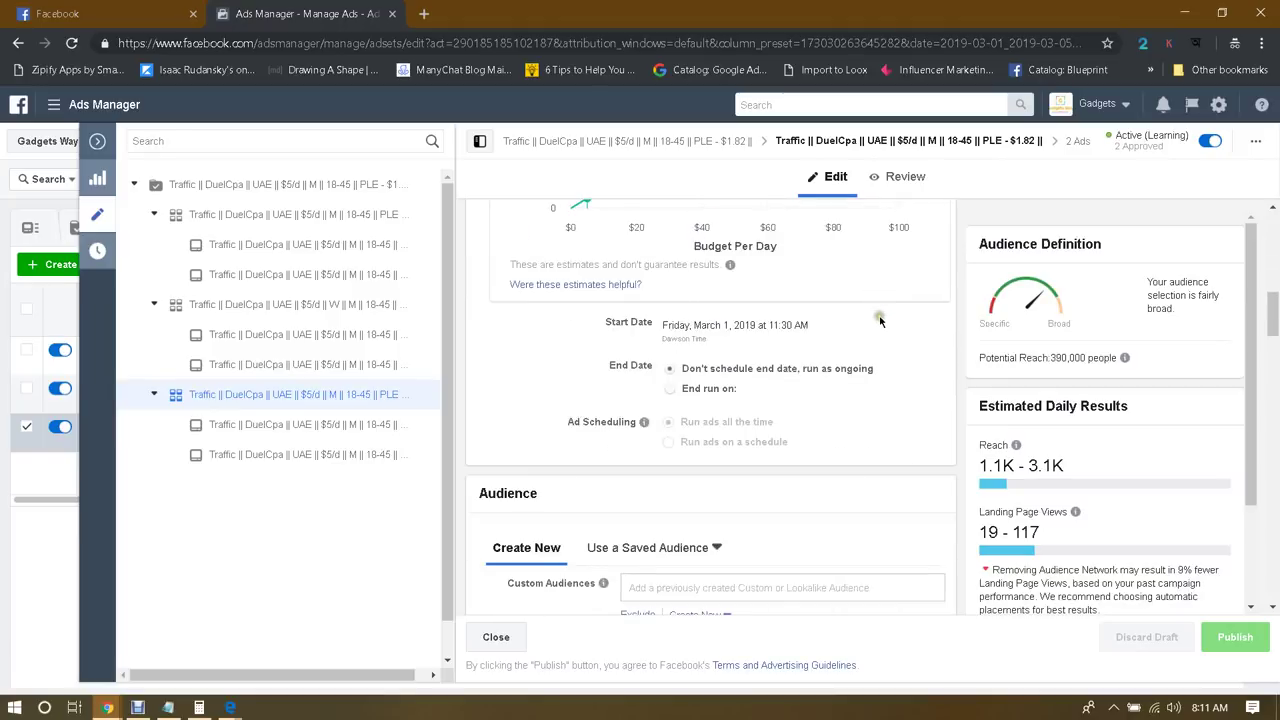
{"action": "scroll", "coordinate": [824, 305], "scroll_direction": "down", "scroll_amount": 4}
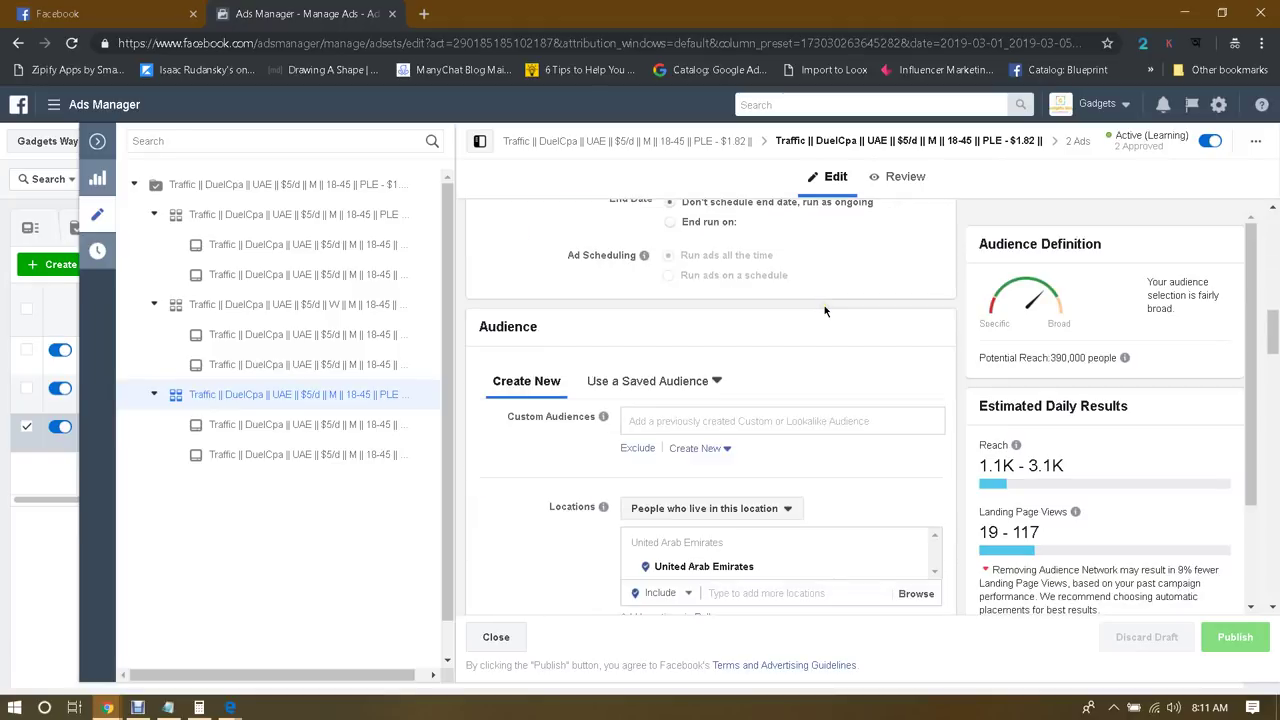
{"action": "scroll", "coordinate": [812, 330], "scroll_direction": "down", "scroll_amount": 1}
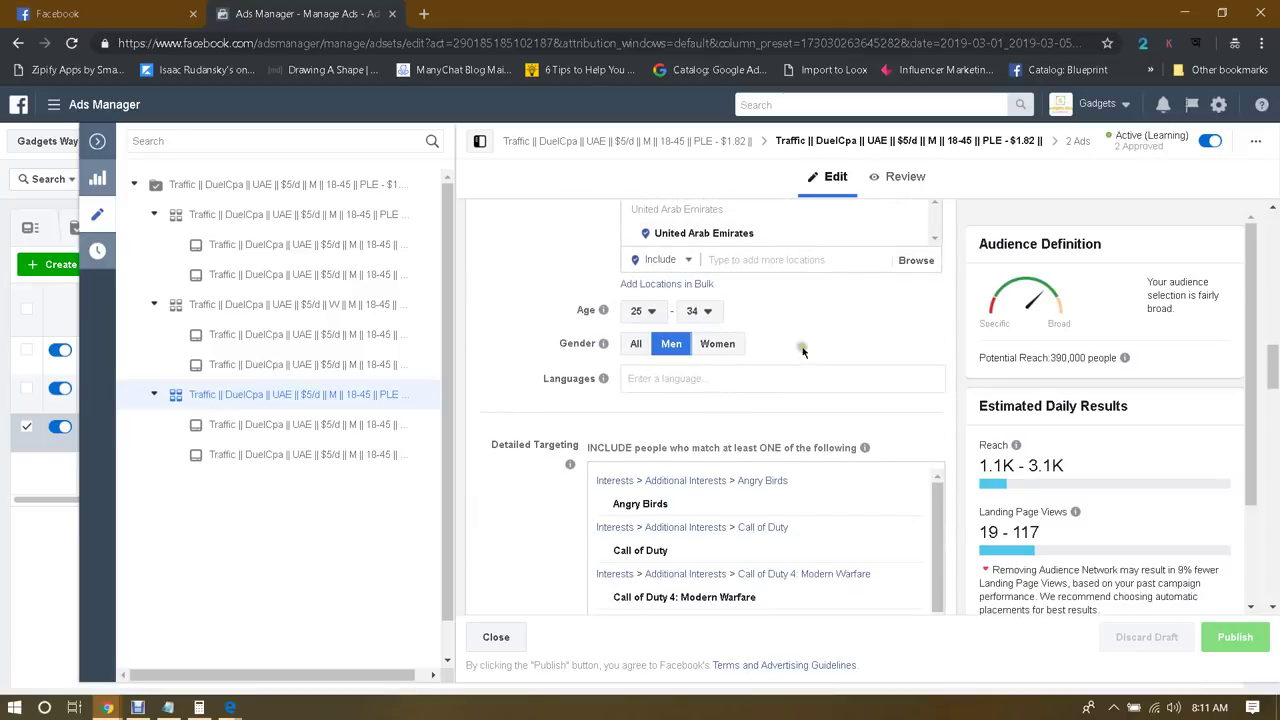
Look through the third ad set's game interests in detailed targeting and recheck its age and gender settings
{"action": "scroll", "coordinate": [891, 333], "scroll_direction": "down", "scroll_amount": 4}
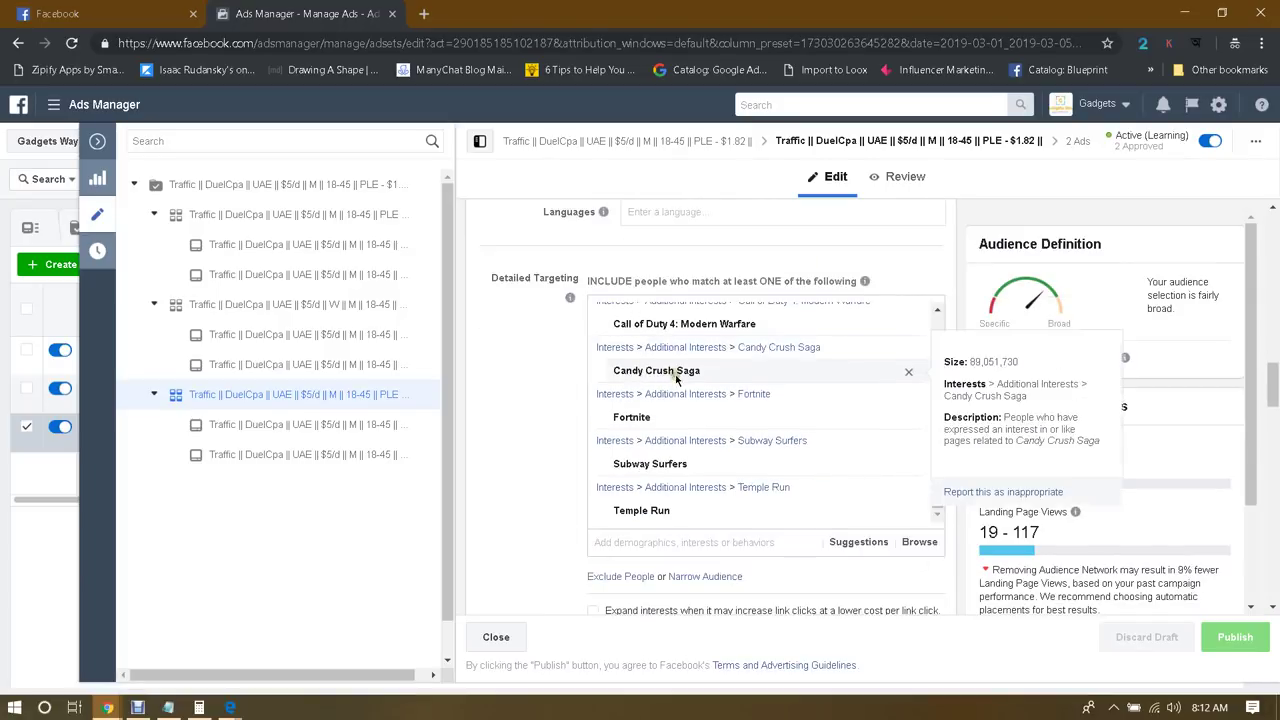
{"action": "scroll", "coordinate": [716, 366], "scroll_direction": "down", "scroll_amount": 1}
{"action": "scroll", "coordinate": [716, 360], "scroll_direction": "up", "scroll_amount": 2}
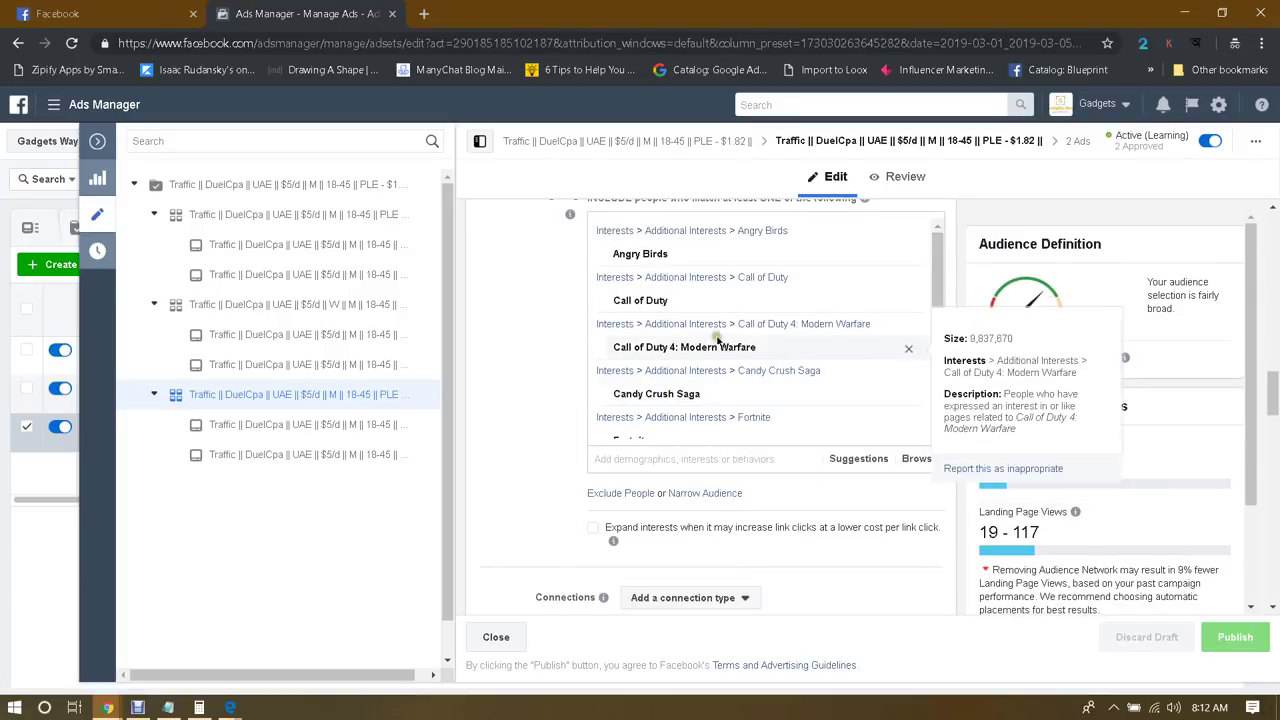
{"action": "scroll", "coordinate": [716, 341], "scroll_direction": "up", "scroll_amount": 2}
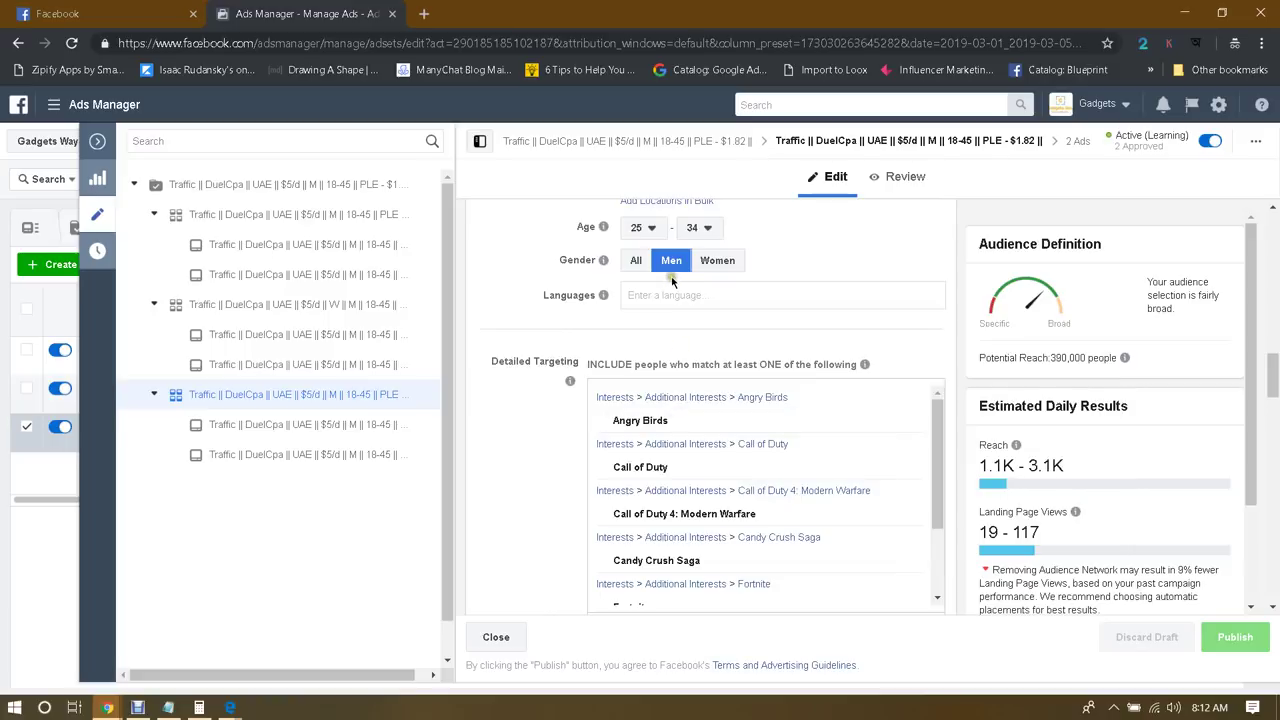
{"action": "mouse_move", "coordinate": [575, 385]}
{"action": "scroll", "coordinate": [536, 425], "scroll_direction": "down", "scroll_amount": 4}
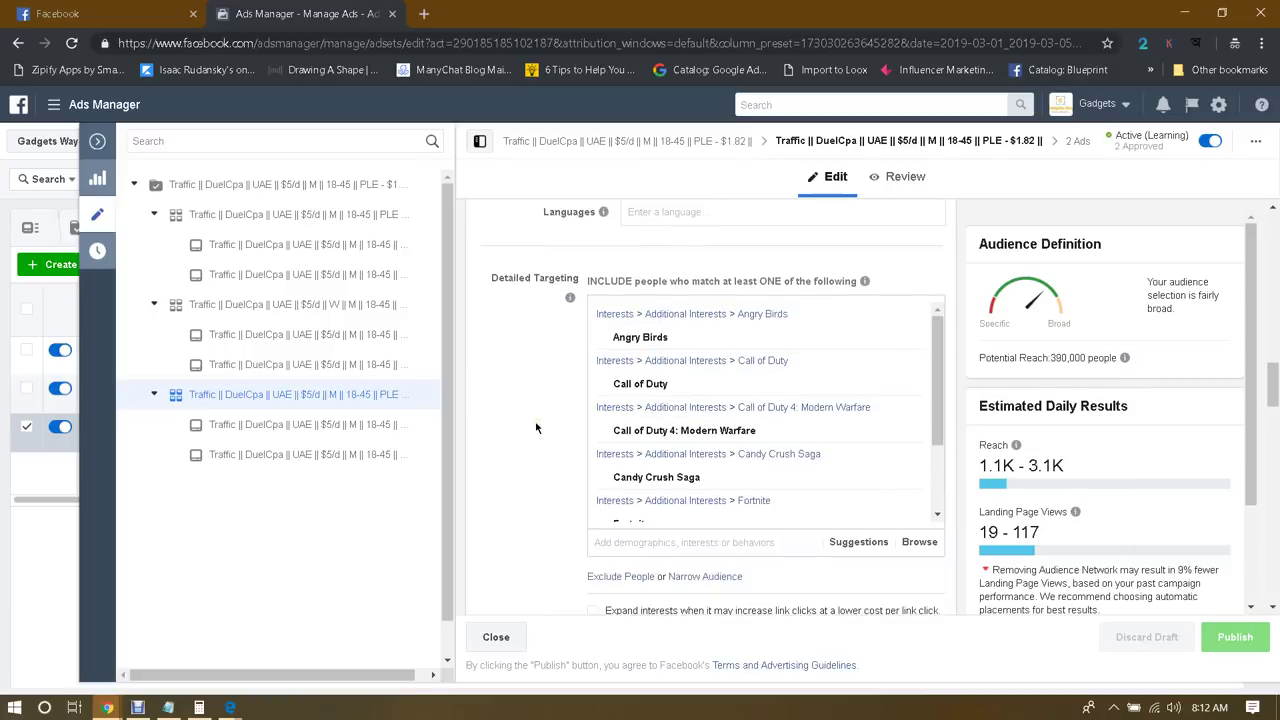
Review the ad set's placements and its optimization and delivery settings, and close the ad set editor
{"action": "scroll", "coordinate": [536, 428], "scroll_direction": "down", "scroll_amount": 3}
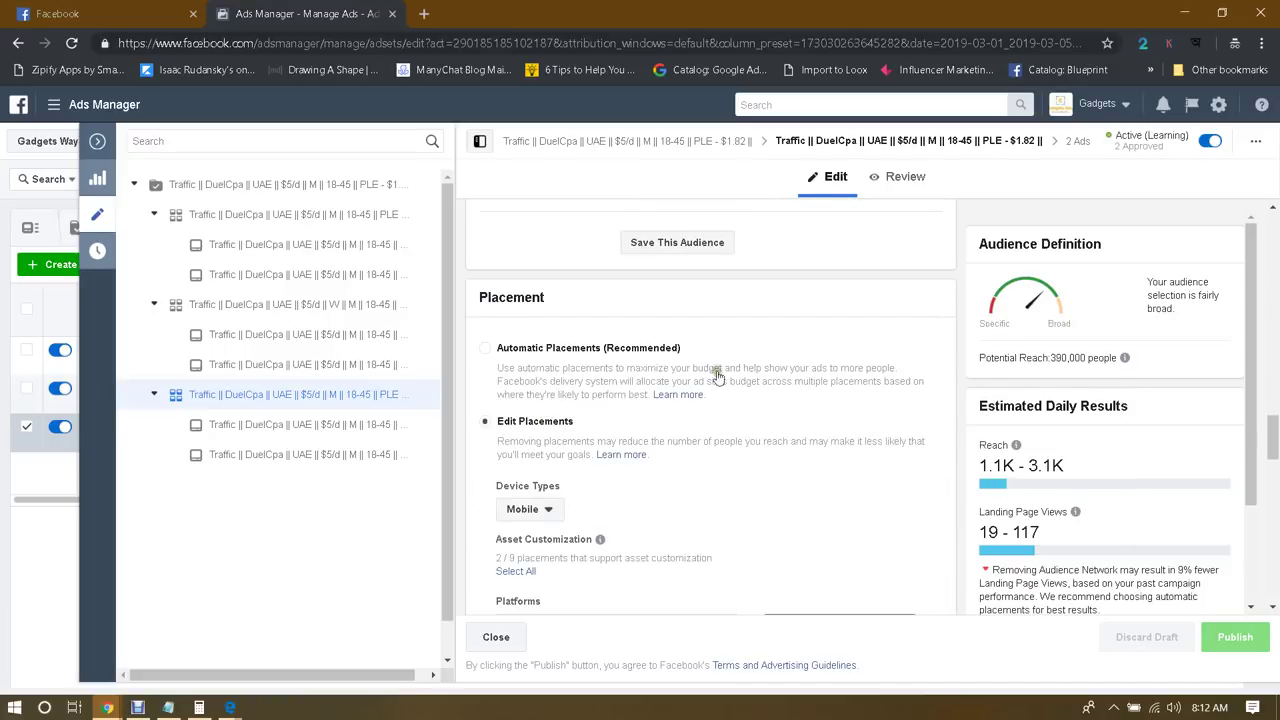
{"action": "scroll", "coordinate": [934, 364], "scroll_direction": "down", "scroll_amount": 9}
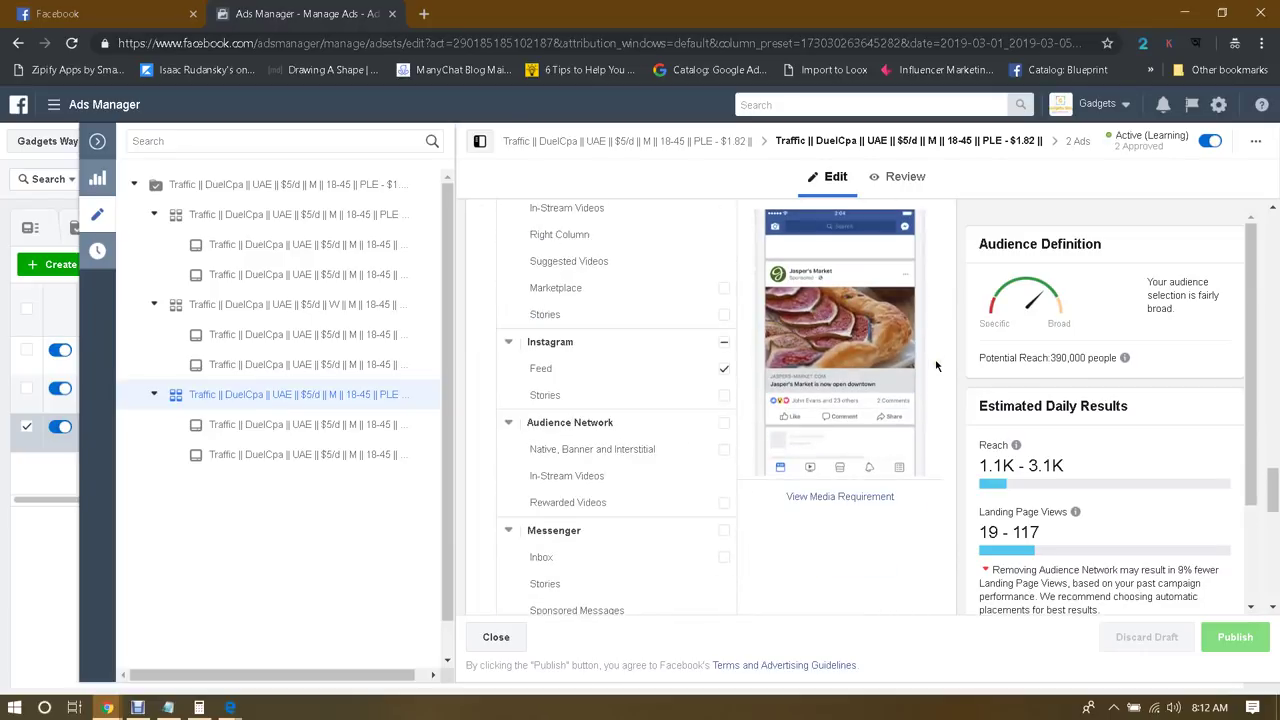
{"action": "scroll", "coordinate": [936, 366], "scroll_direction": "down", "scroll_amount": 5}
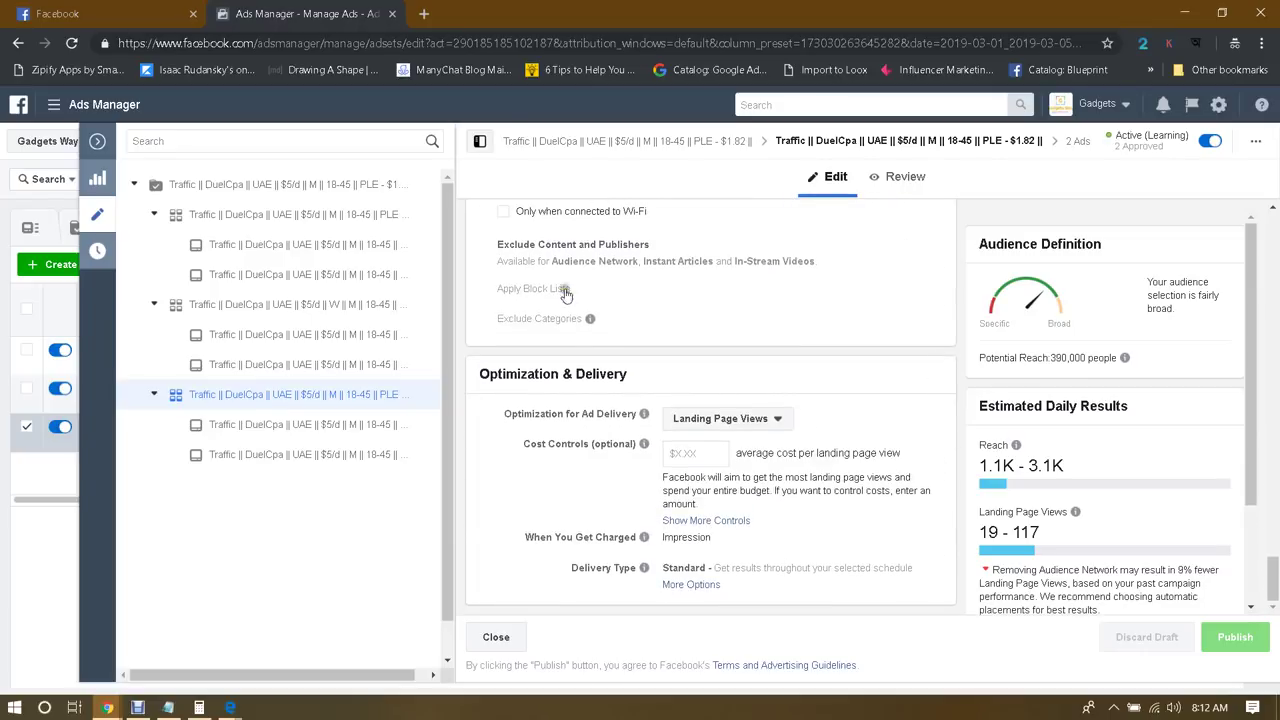
{"action": "left_click", "coordinate": [97, 141]}
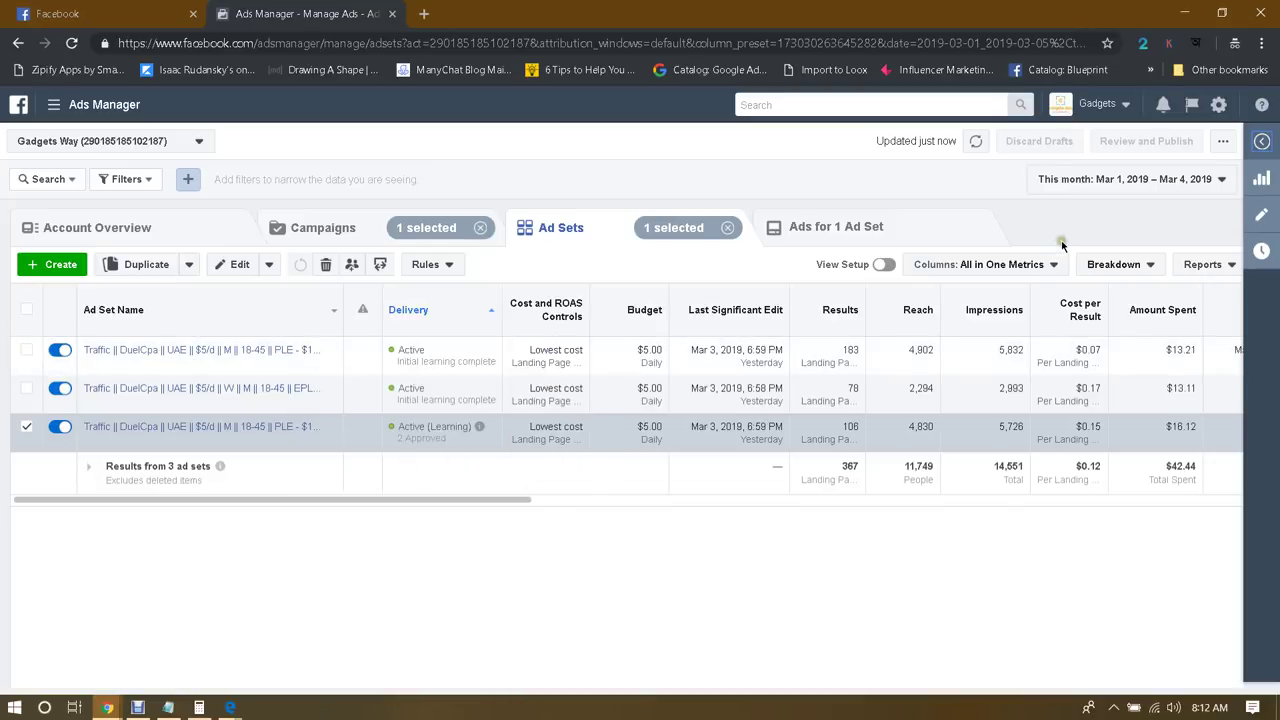
Clear the ad set selection in the DuelCpa campaign and break down its ad set results by Age and Gender
{"action": "left_click", "coordinate": [1115, 266]}
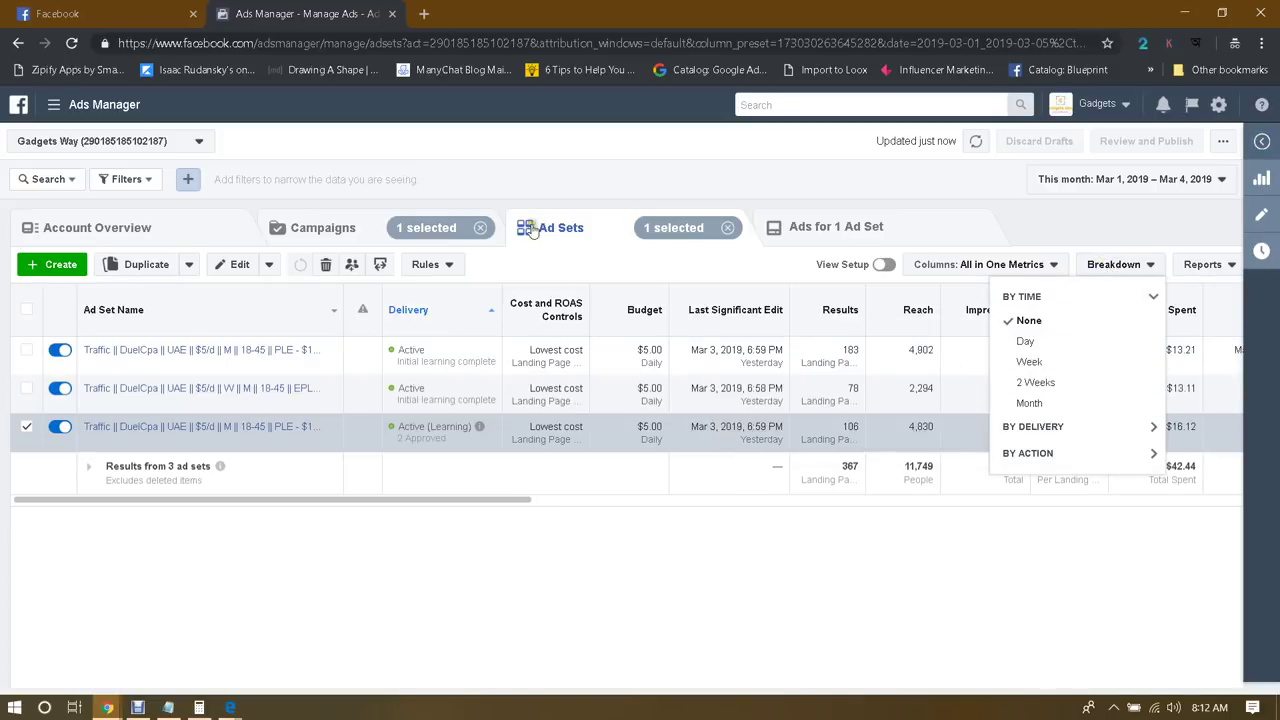
{"action": "left_click", "coordinate": [327, 228]}
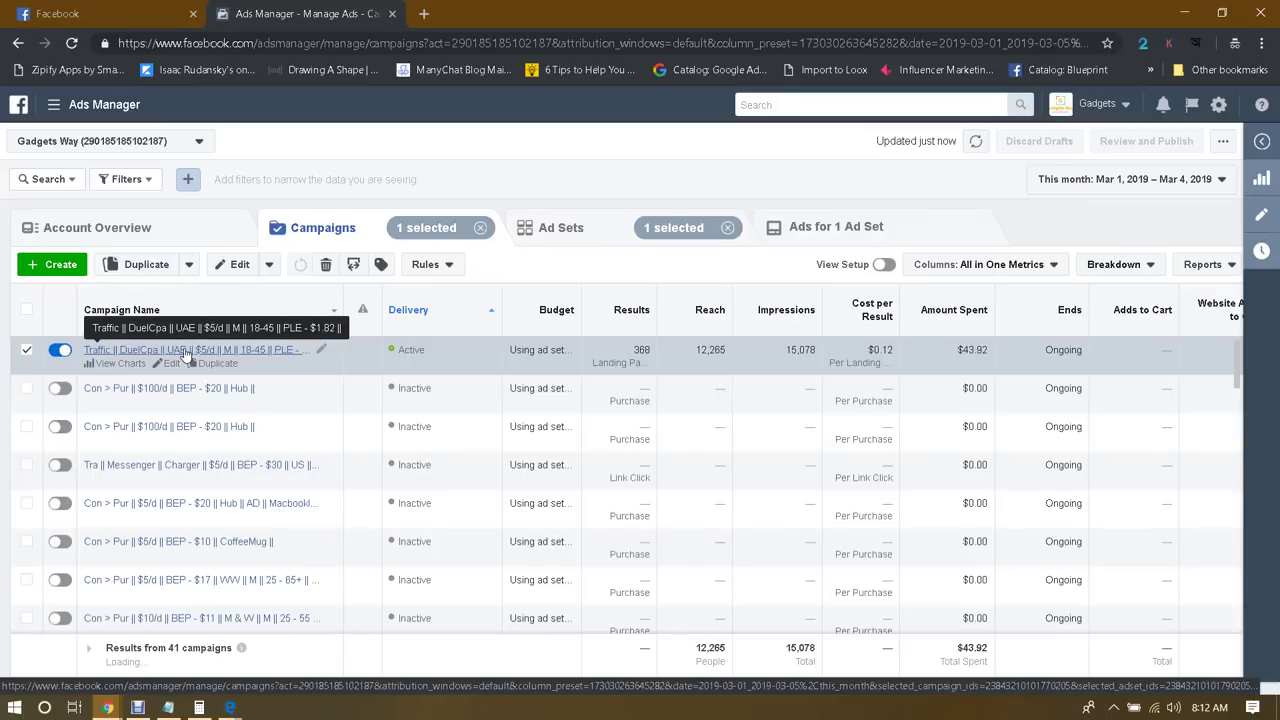
{"action": "left_click", "coordinate": [185, 352]}
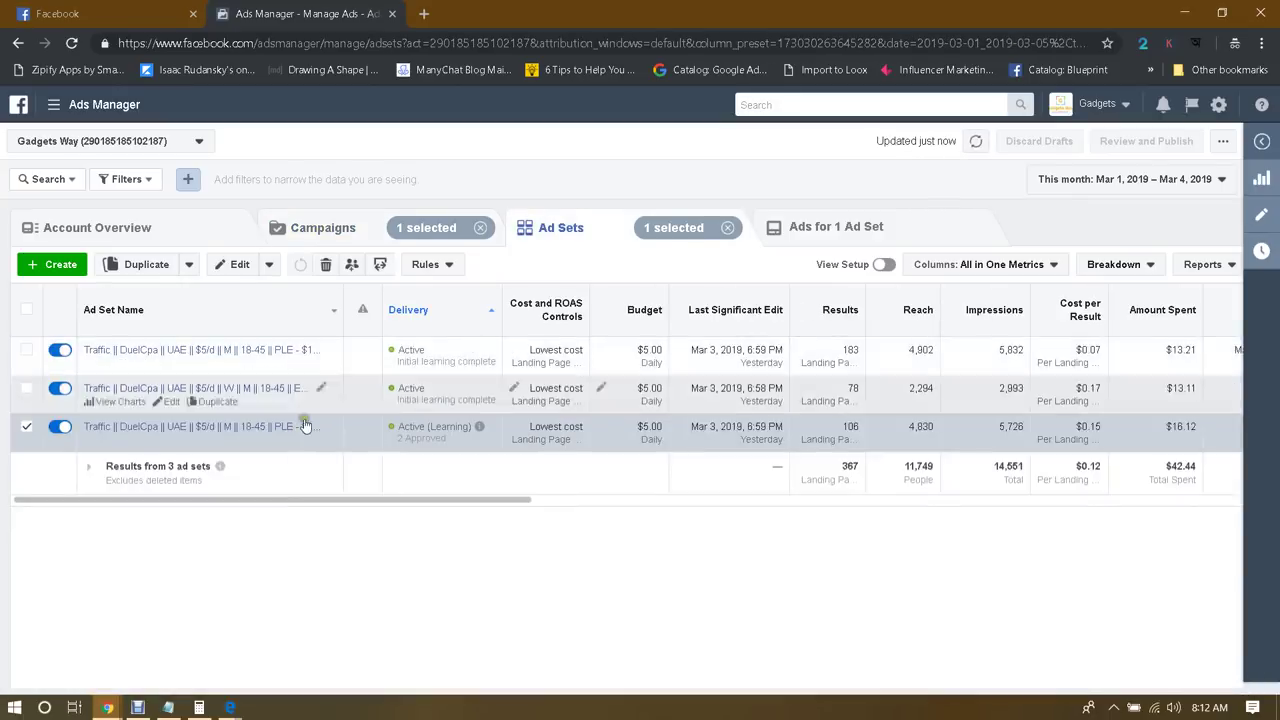
{"action": "left_click", "coordinate": [27, 426]}
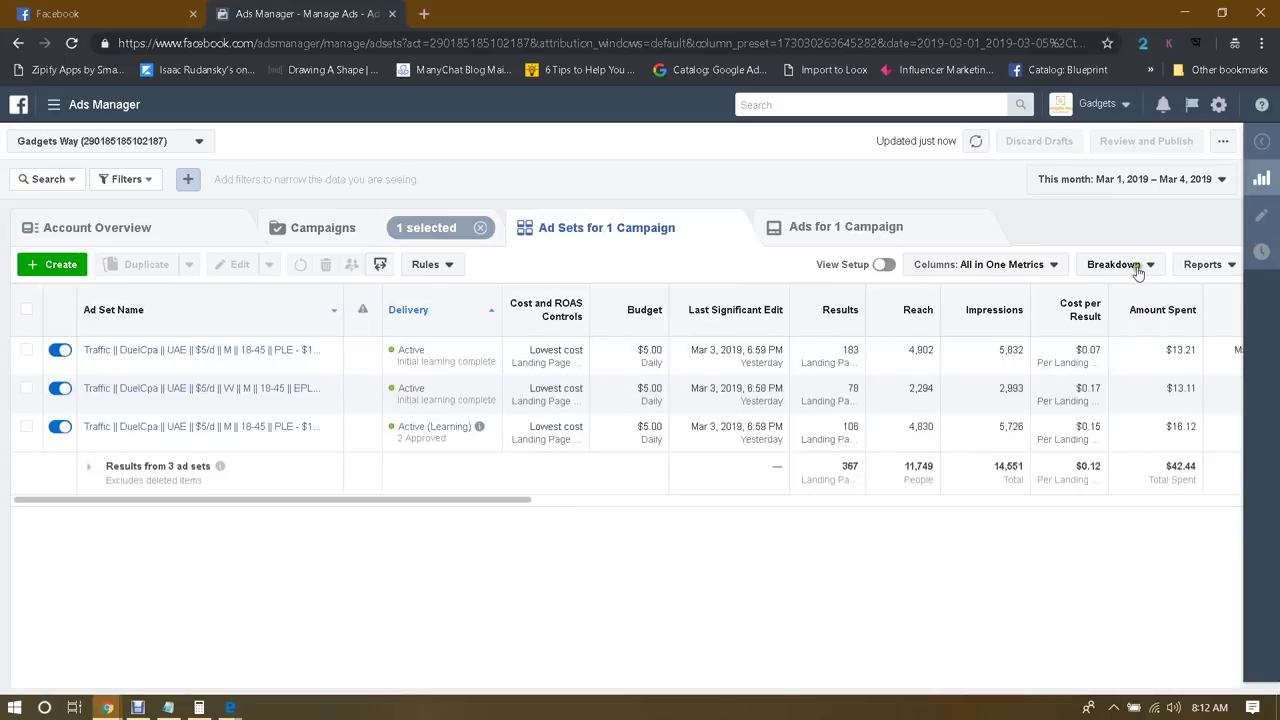
{"action": "left_click", "coordinate": [1137, 268]}
{"action": "left_click", "coordinate": [1062, 425]}
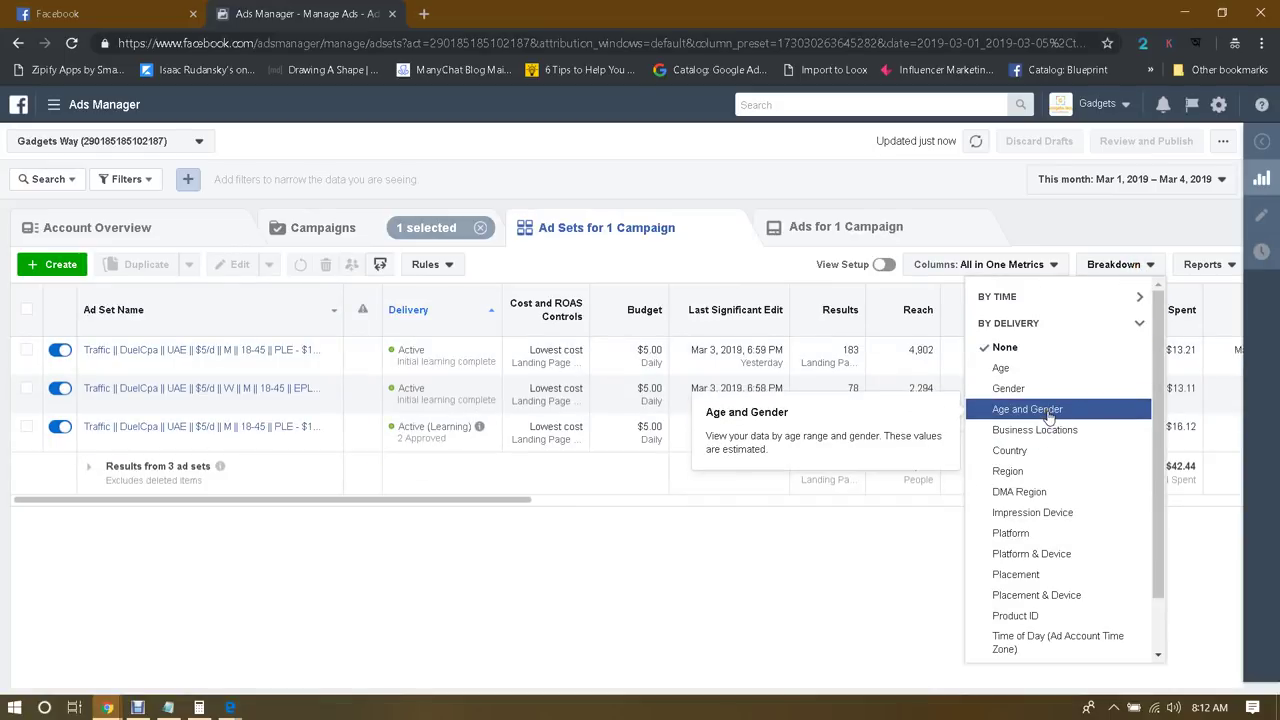
{"action": "left_click", "coordinate": [1046, 411]}
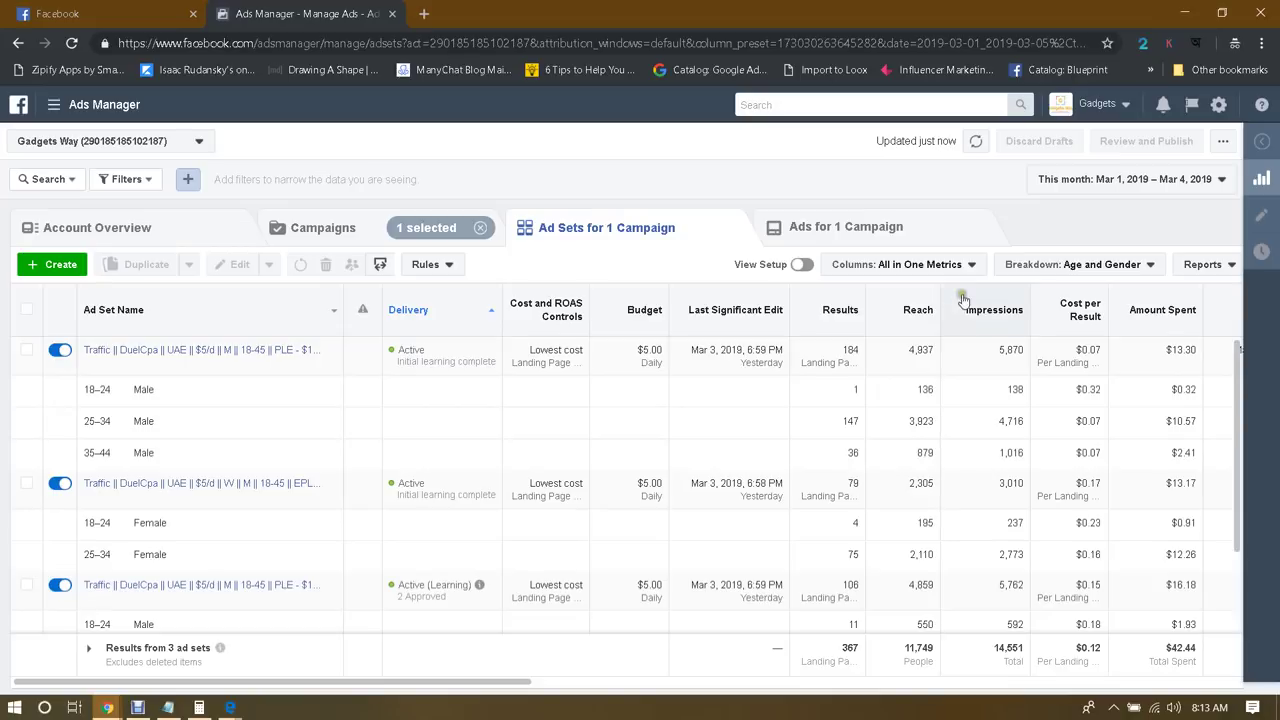
Examine the impressions, reach, results and cost per result of the first ad set's 18–24 male group
{"action": "mouse_move", "coordinate": [1000, 320]}
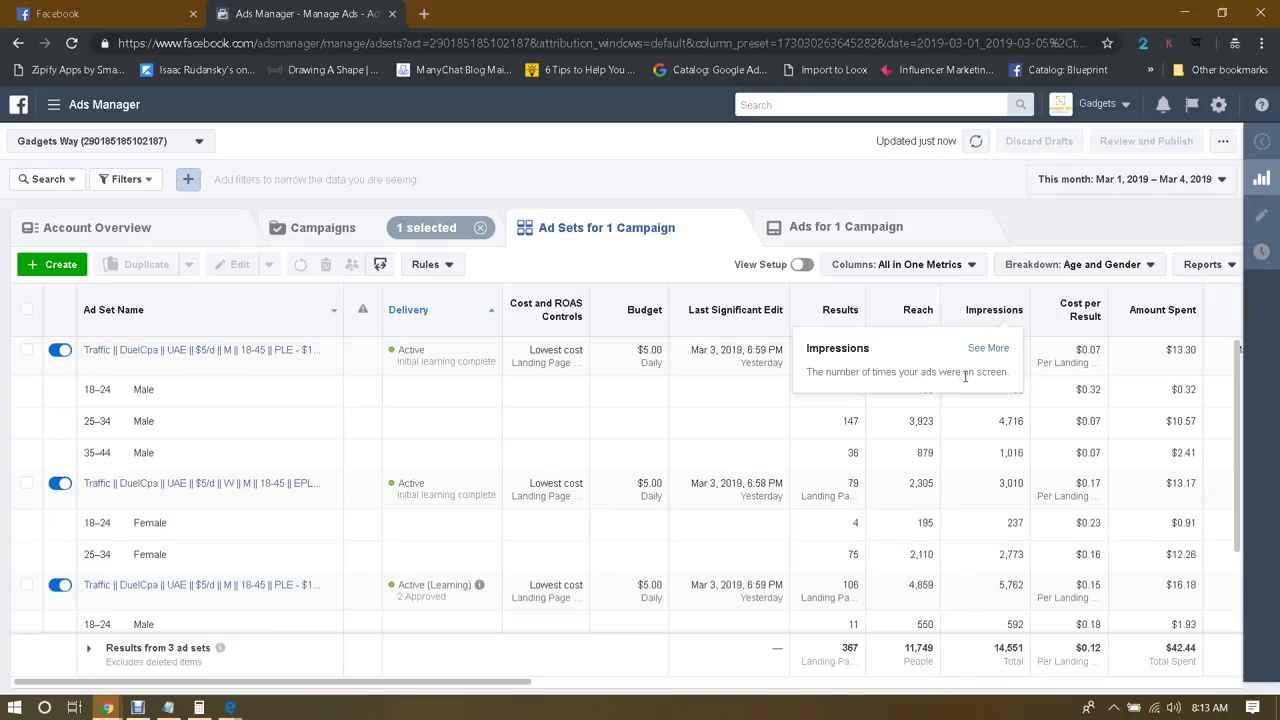
{"action": "mouse_move", "coordinate": [920, 312]}
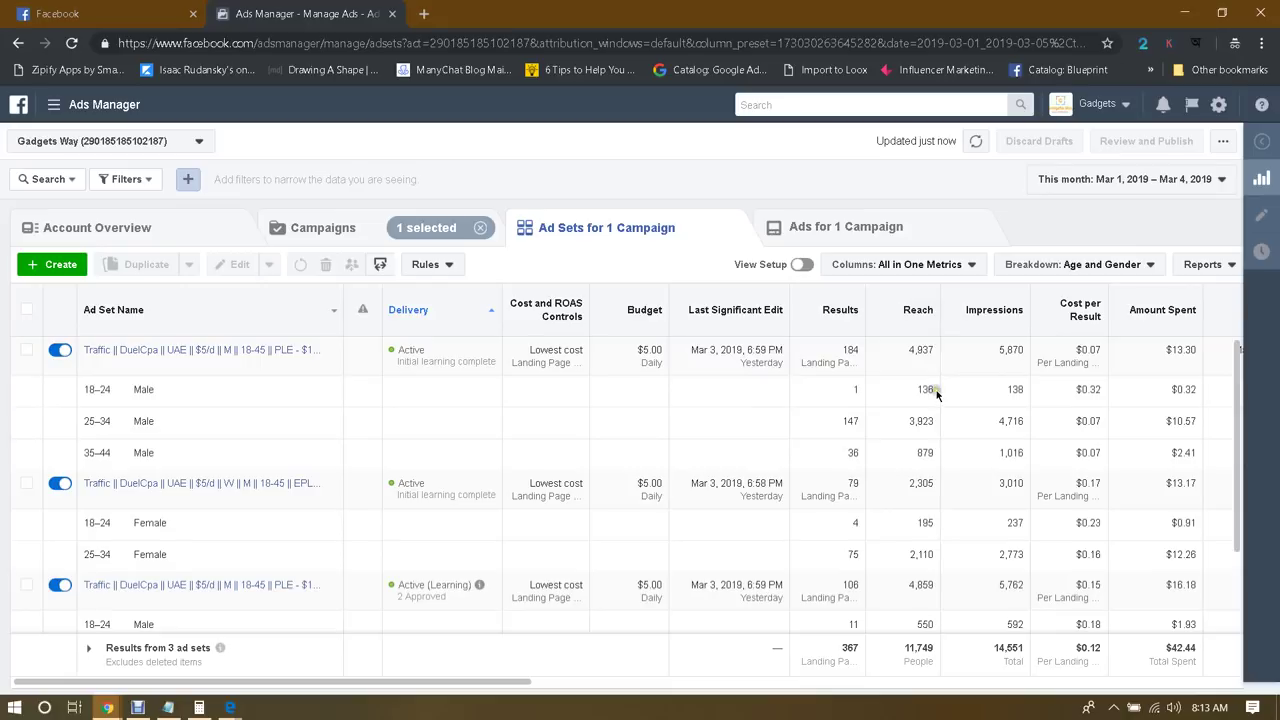
{"action": "mouse_move", "coordinate": [845, 300]}
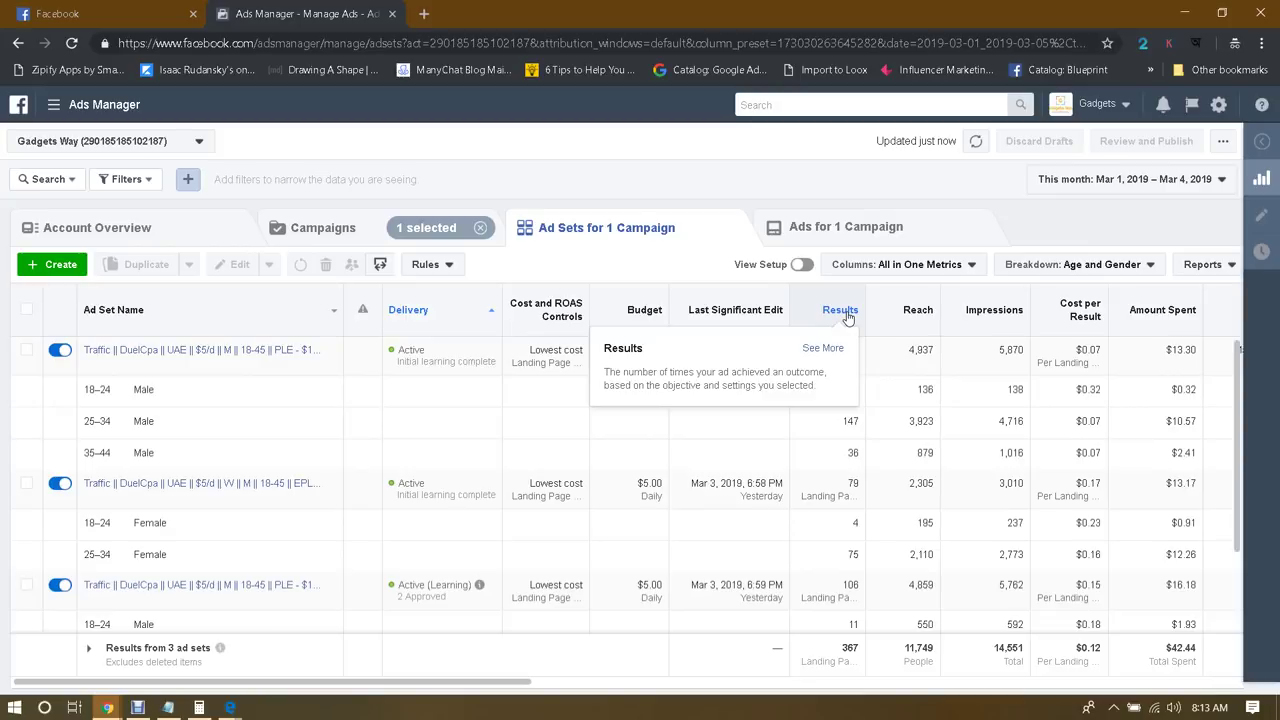
{"action": "left_click", "coordinate": [904, 417]}
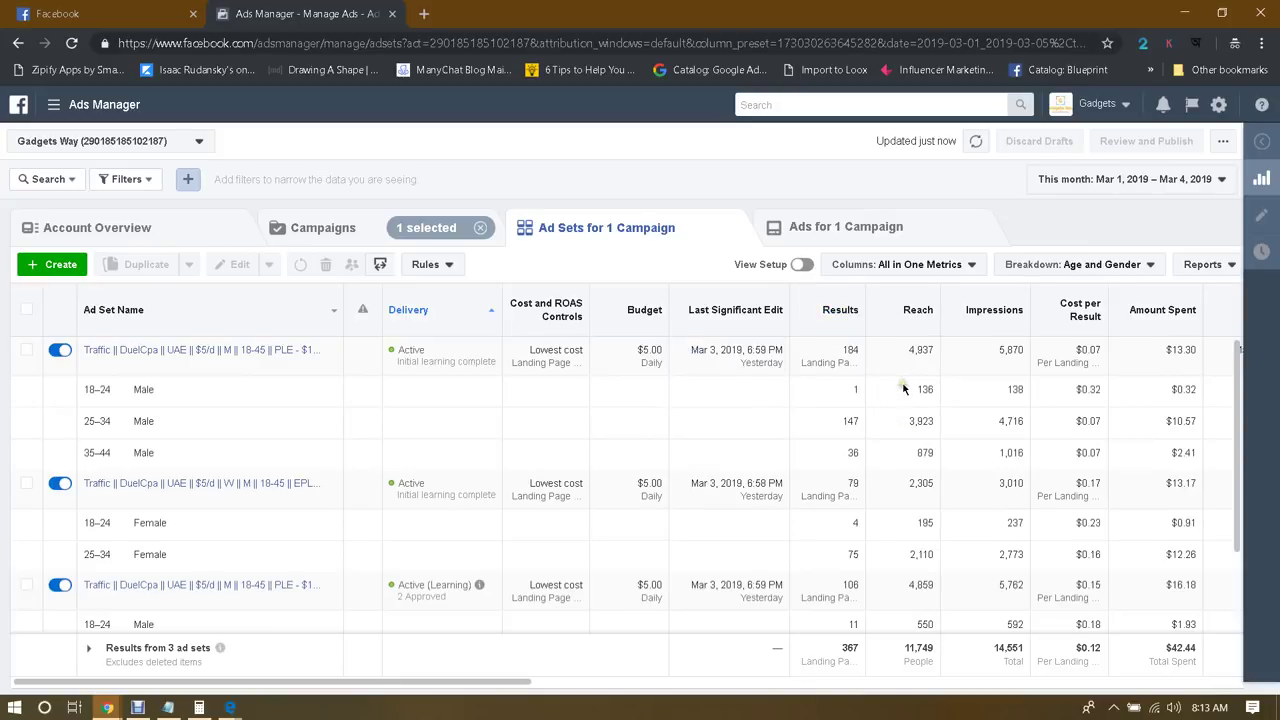
{"action": "left_click", "coordinate": [838, 390]}
{"action": "double_click", "coordinate": [1091, 394]}
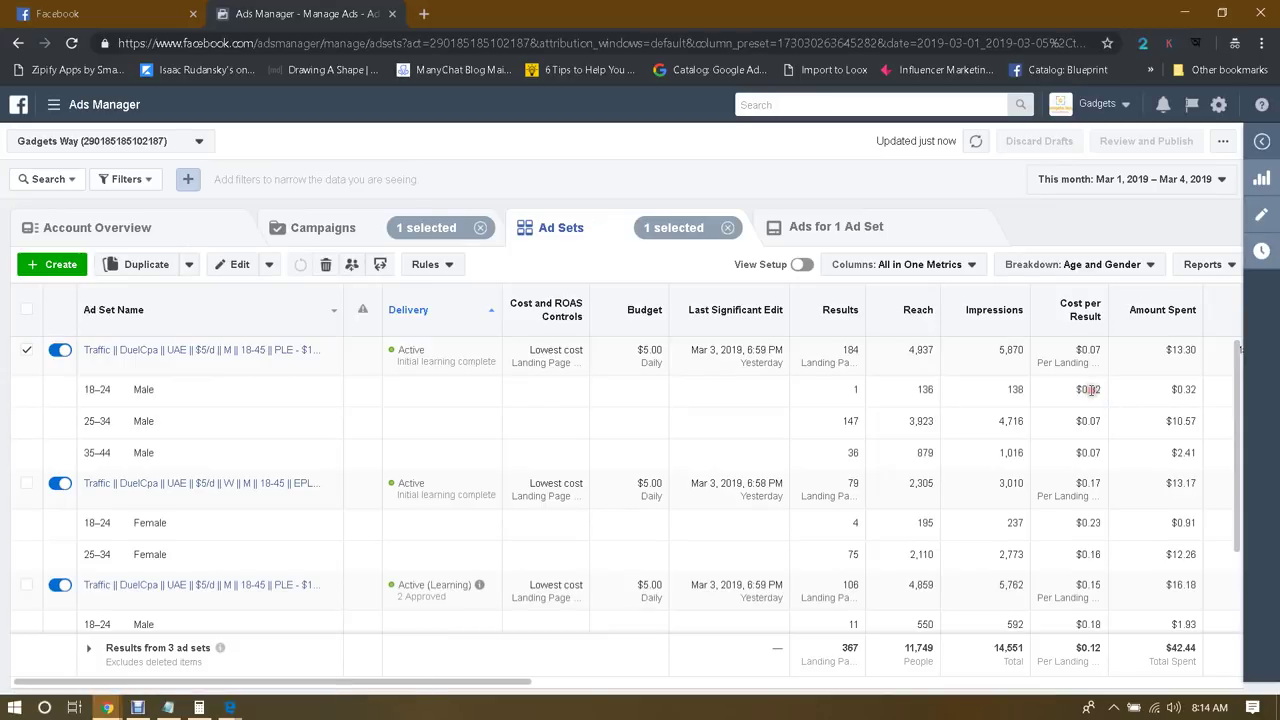
Switch to Notepad to compare the 0.20 click cost note with the ad set costs, and return to Ads Manager
{"action": "left_click", "coordinate": [170, 708]}
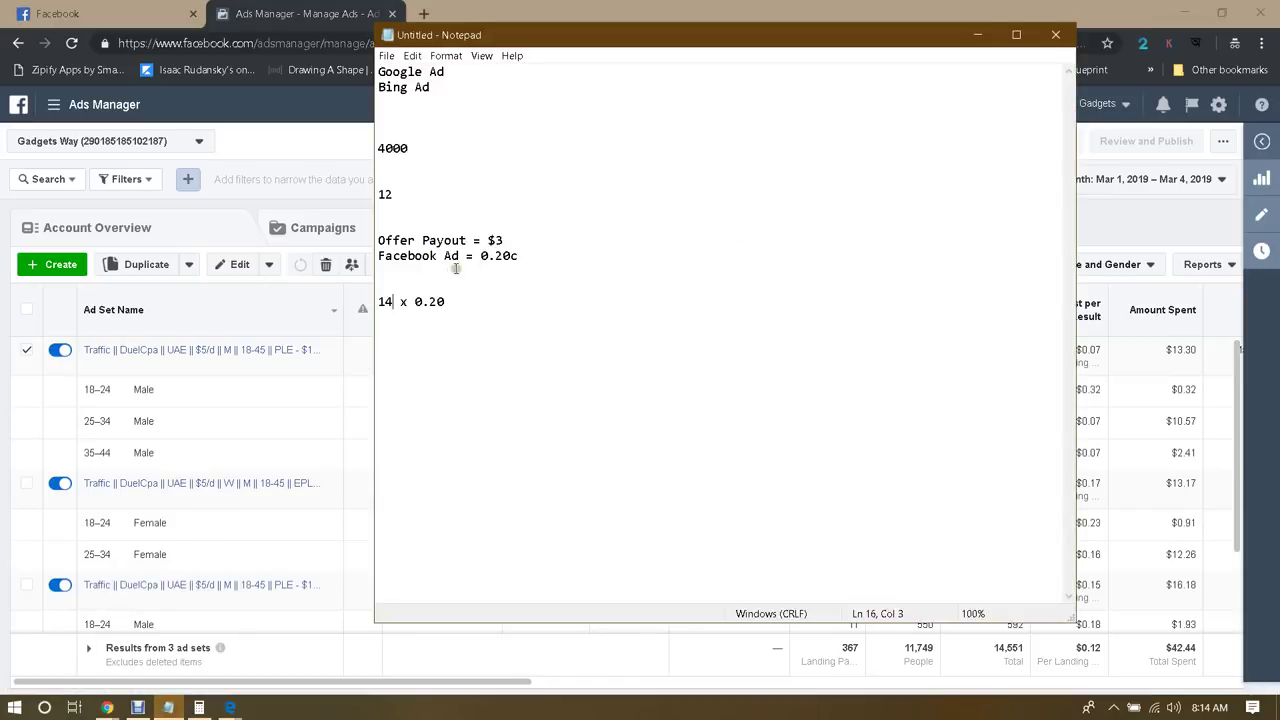
{"action": "left_click_drag", "start_coordinate": [425, 304], "coordinate": [463, 314]}
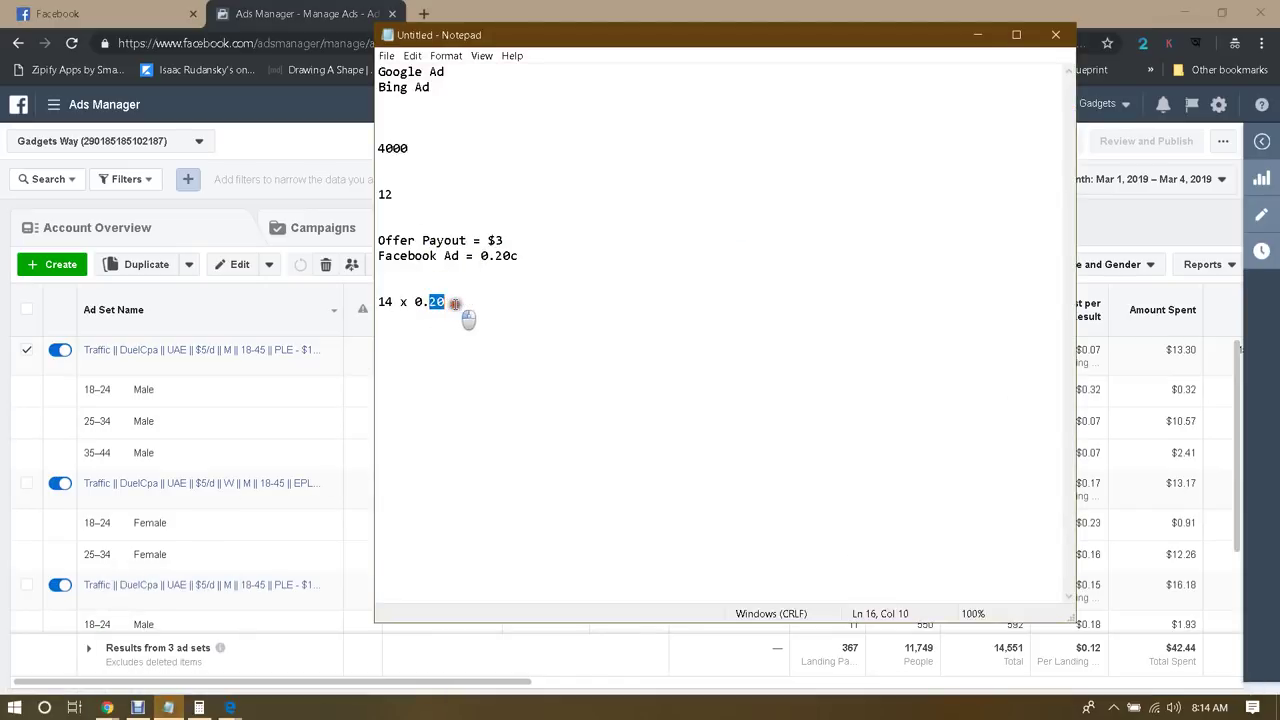
{"action": "left_click", "coordinate": [470, 313]}
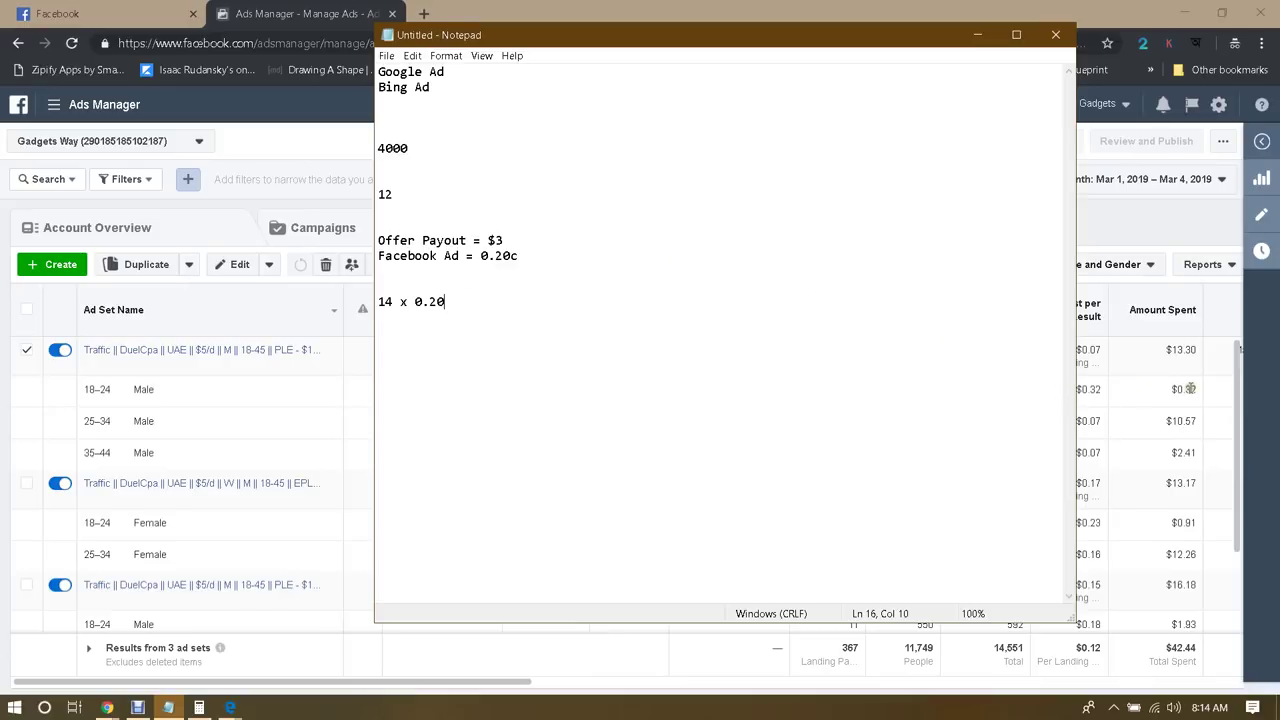
{"action": "left_click", "coordinate": [1153, 230]}
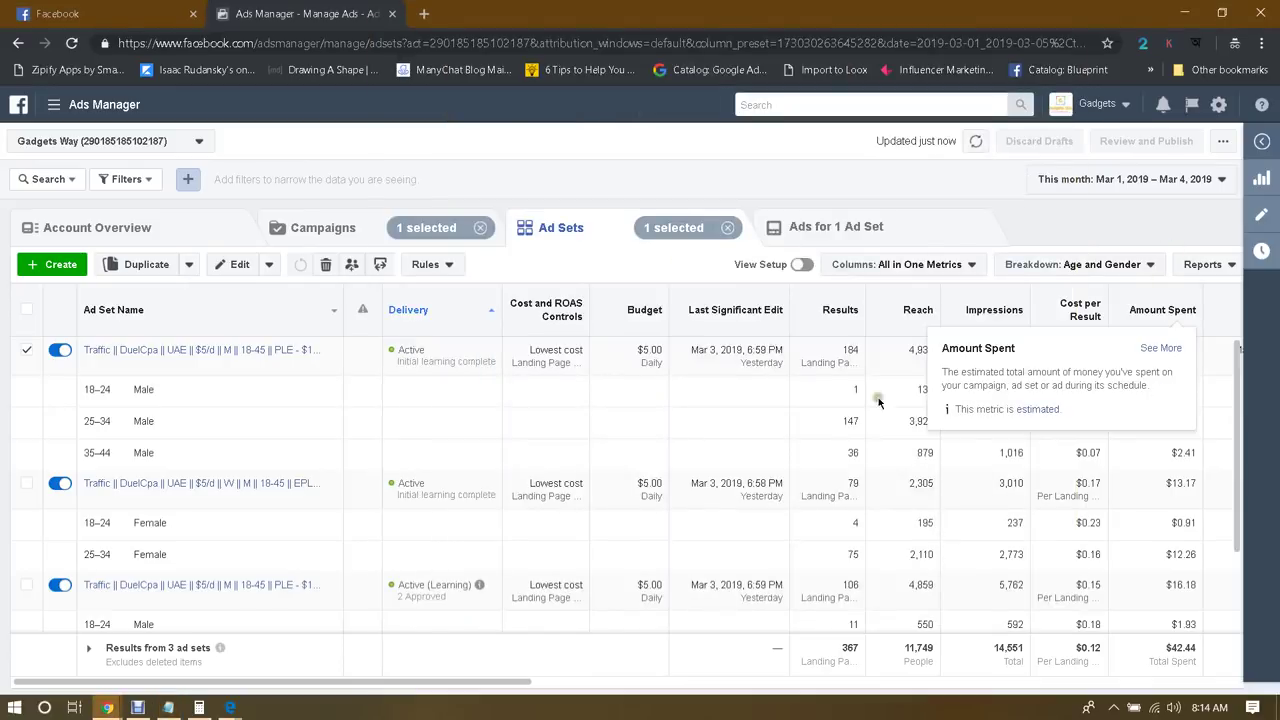
Switch to the CPAGrip dashboard and check the payout of the Start Playing Duel Now! offer
{"action": "mouse_move", "coordinate": [110, 708]}
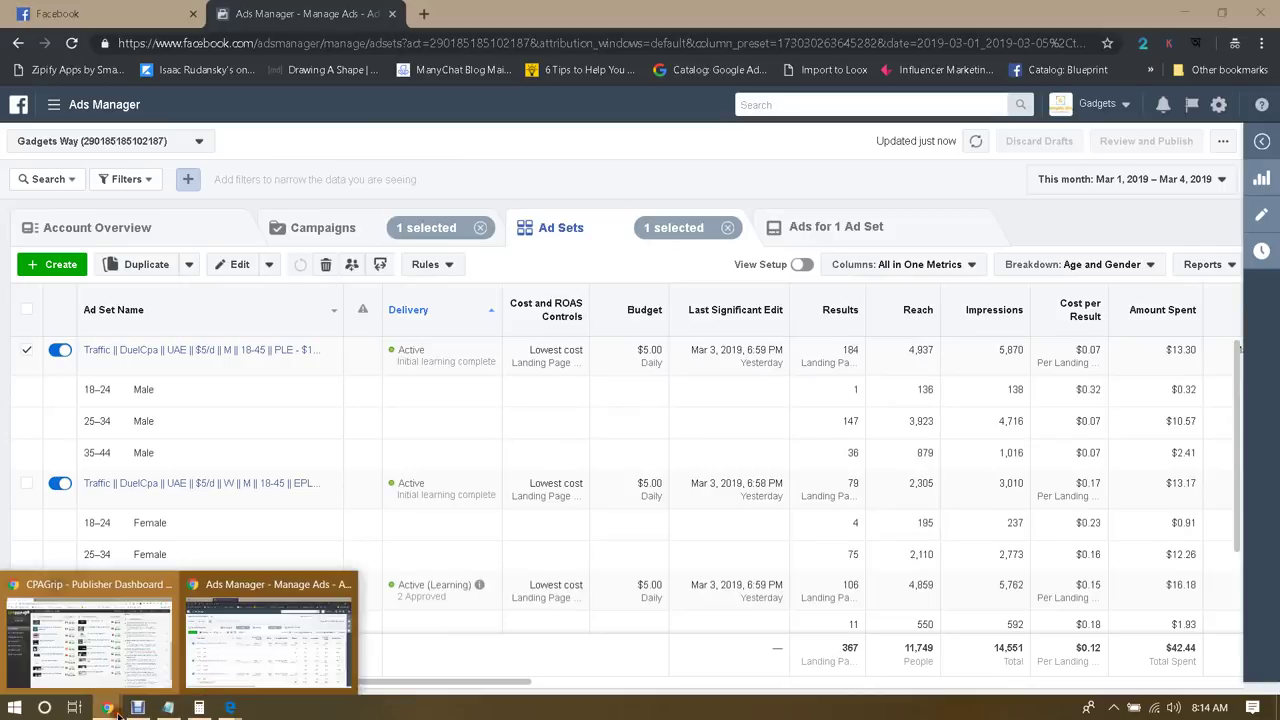
{"action": "left_click", "coordinate": [92, 655]}
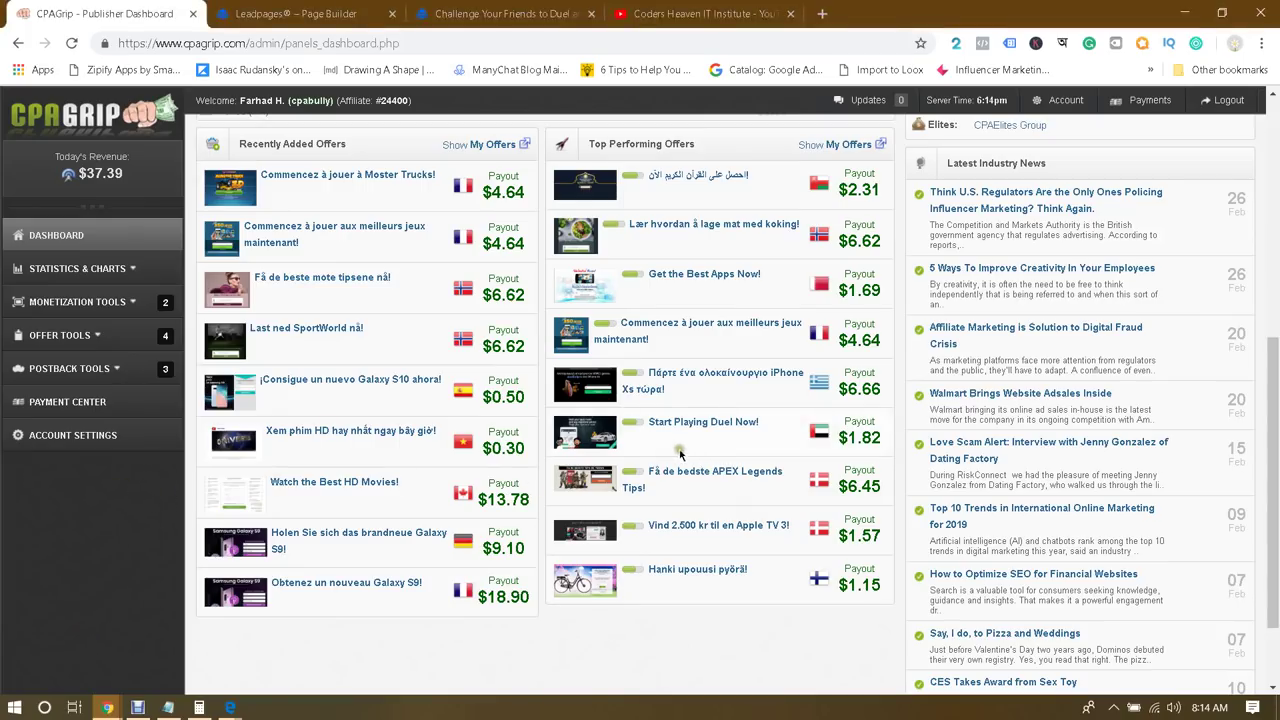
{"action": "left_click_drag", "start_coordinate": [848, 437], "coordinate": [858, 451]}
{"action": "left_click", "coordinate": [878, 441]}
Switch to Calculator and multiply the 0.32 cost per result by 5
{"action": "left_click", "coordinate": [36, 708]}
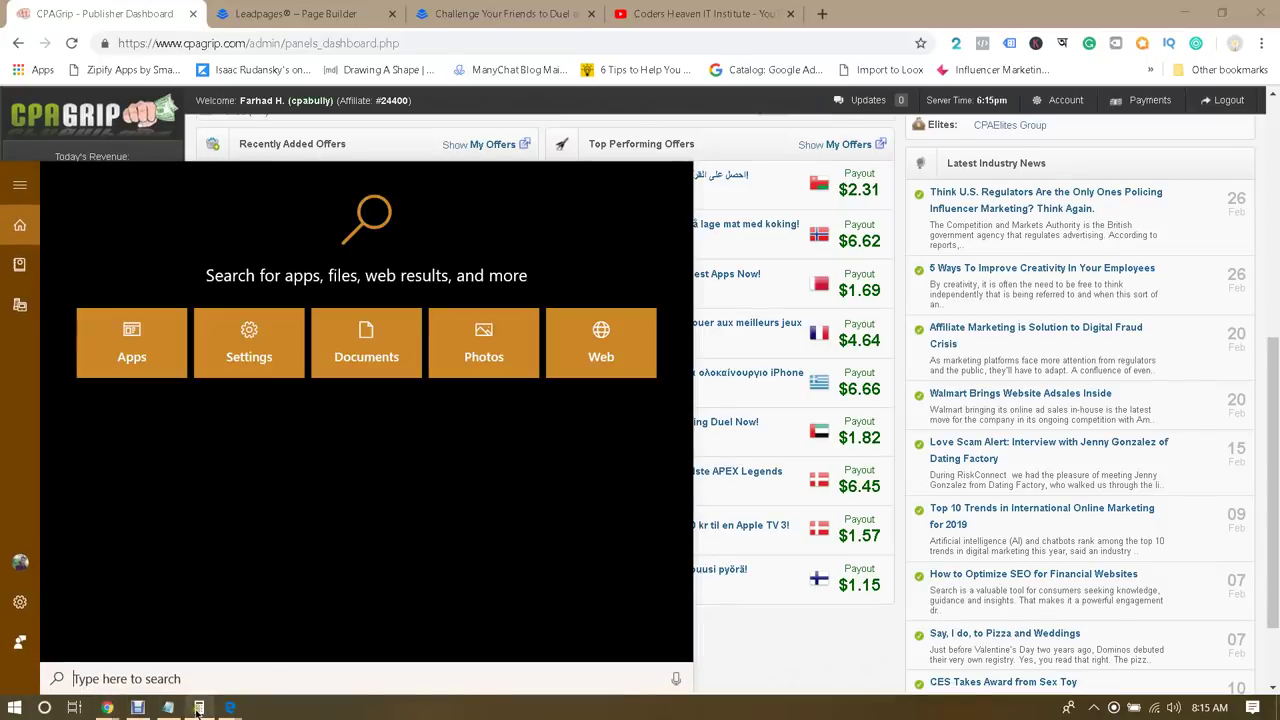
{"action": "left_click", "coordinate": [199, 708]}
{"action": "left_click", "coordinate": [682, 319]}
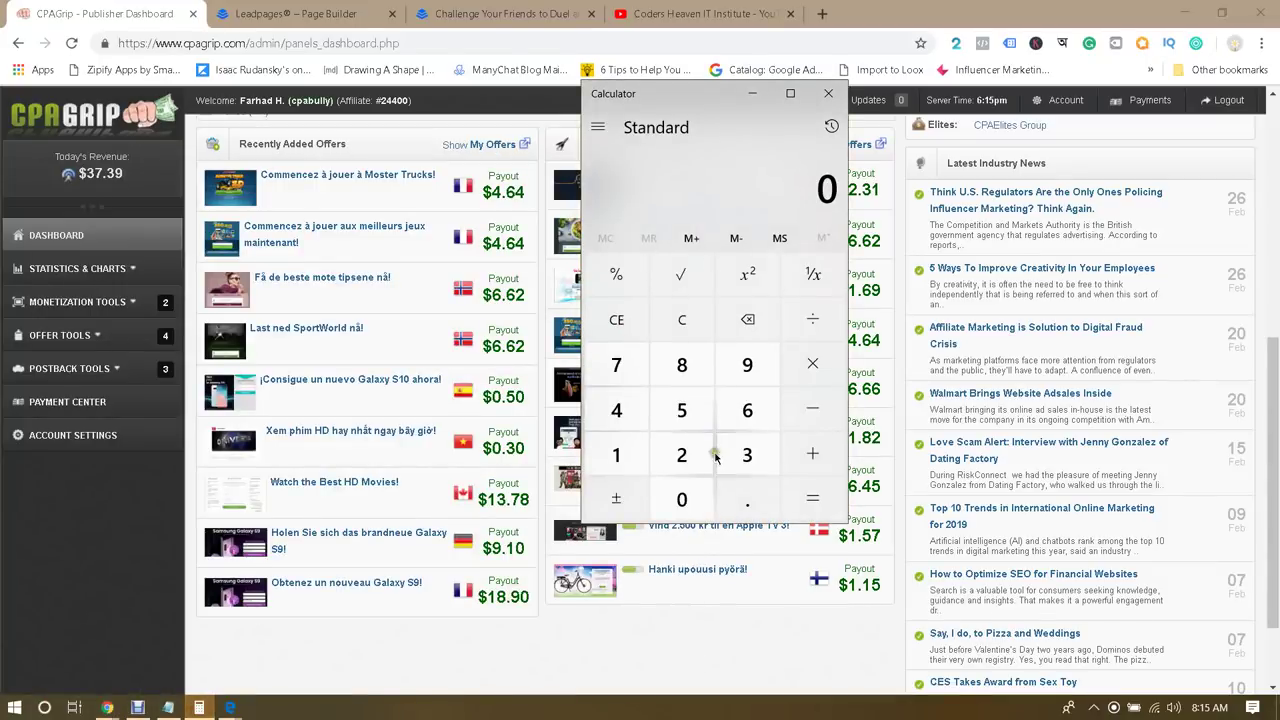
{"action": "left_click", "coordinate": [729, 496]}
{"action": "left_click", "coordinate": [747, 455]}
{"action": "left_click", "coordinate": [682, 455]}
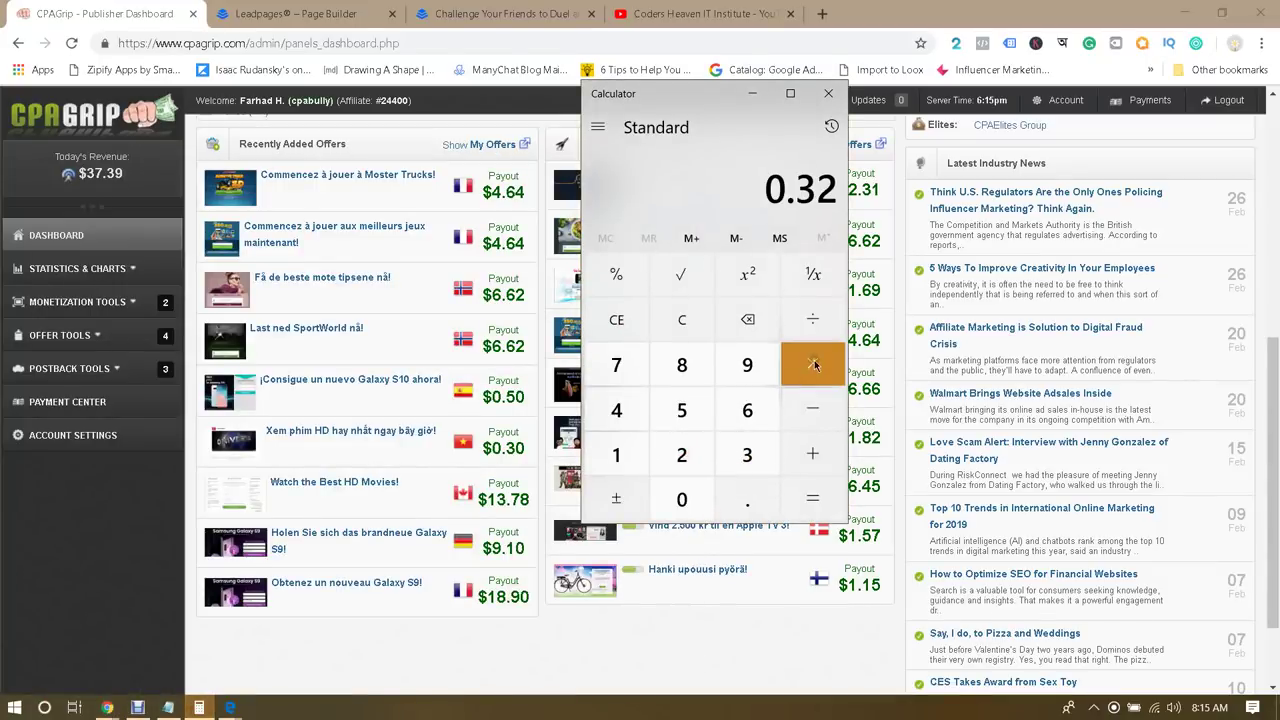
{"action": "left_click", "coordinate": [812, 363]}
{"action": "left_click", "coordinate": [702, 418]}
{"action": "left_click", "coordinate": [812, 497]}
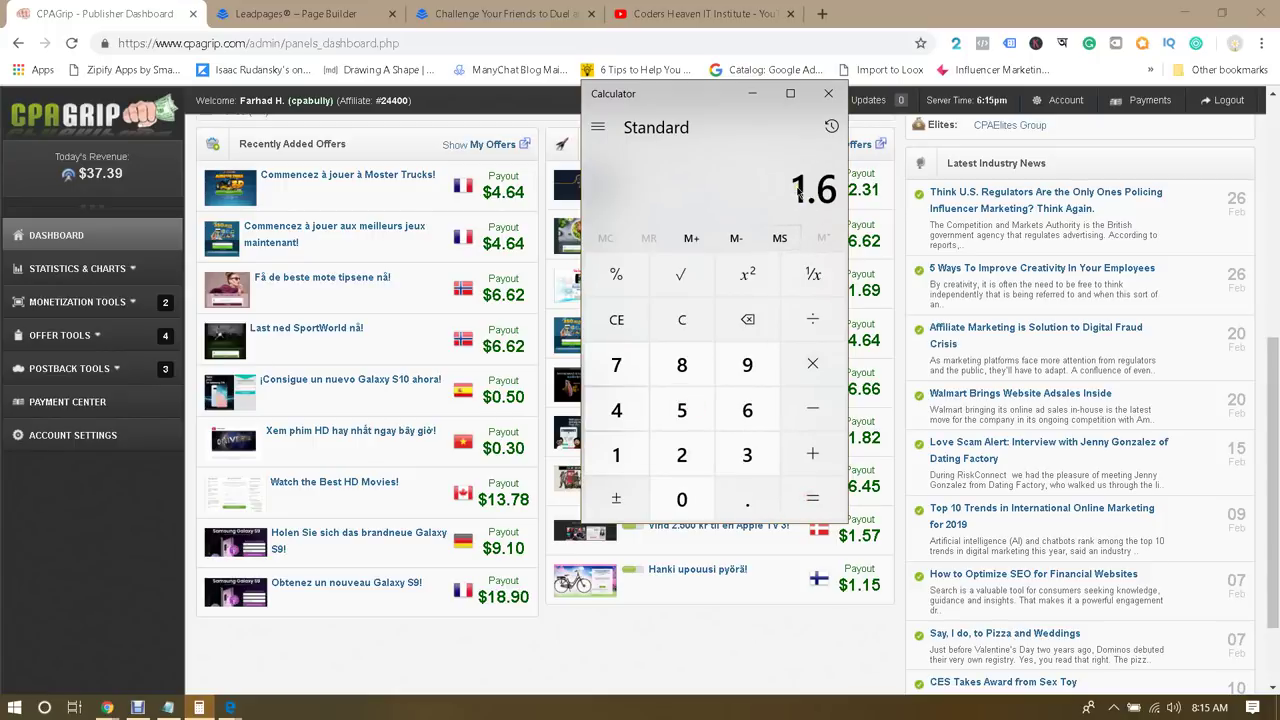
Multiply the 0.32 cost per result by 10, and return to the CPAGrip dashboard to compare it with the offer payouts
{"action": "left_click", "coordinate": [620, 322]}
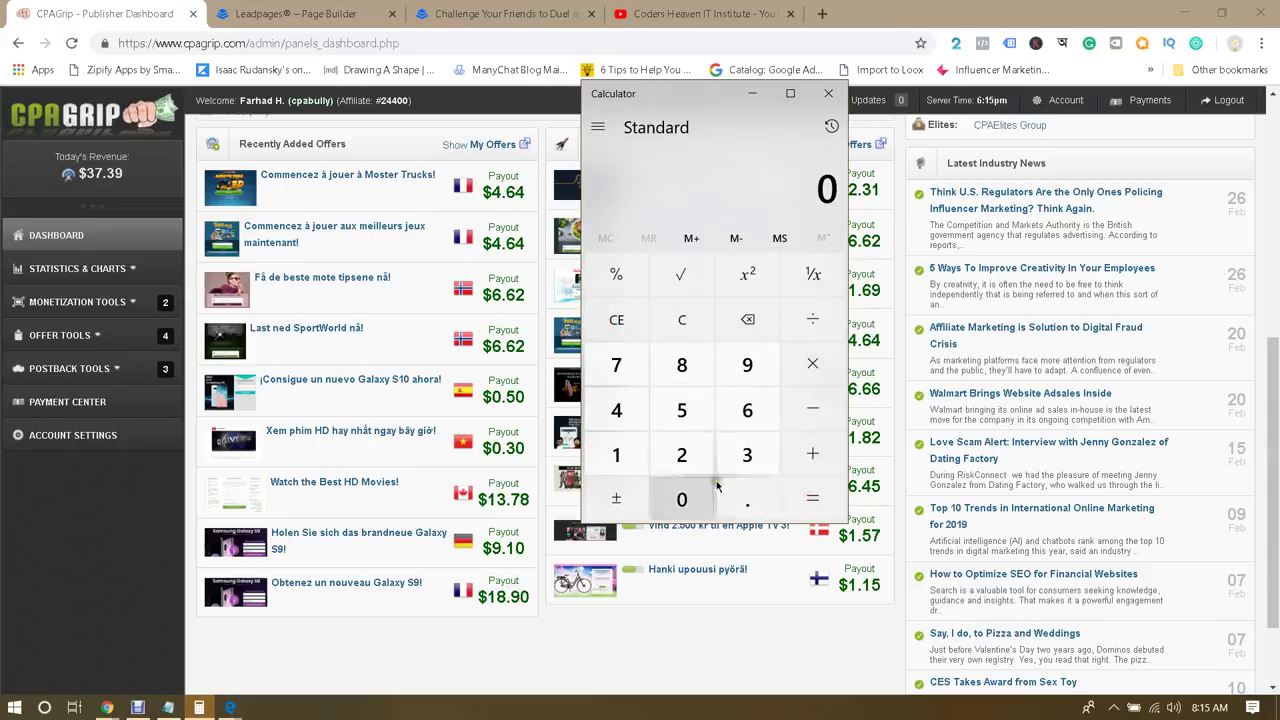
{"action": "left_click", "coordinate": [747, 497]}
{"action": "left_click", "coordinate": [747, 455]}
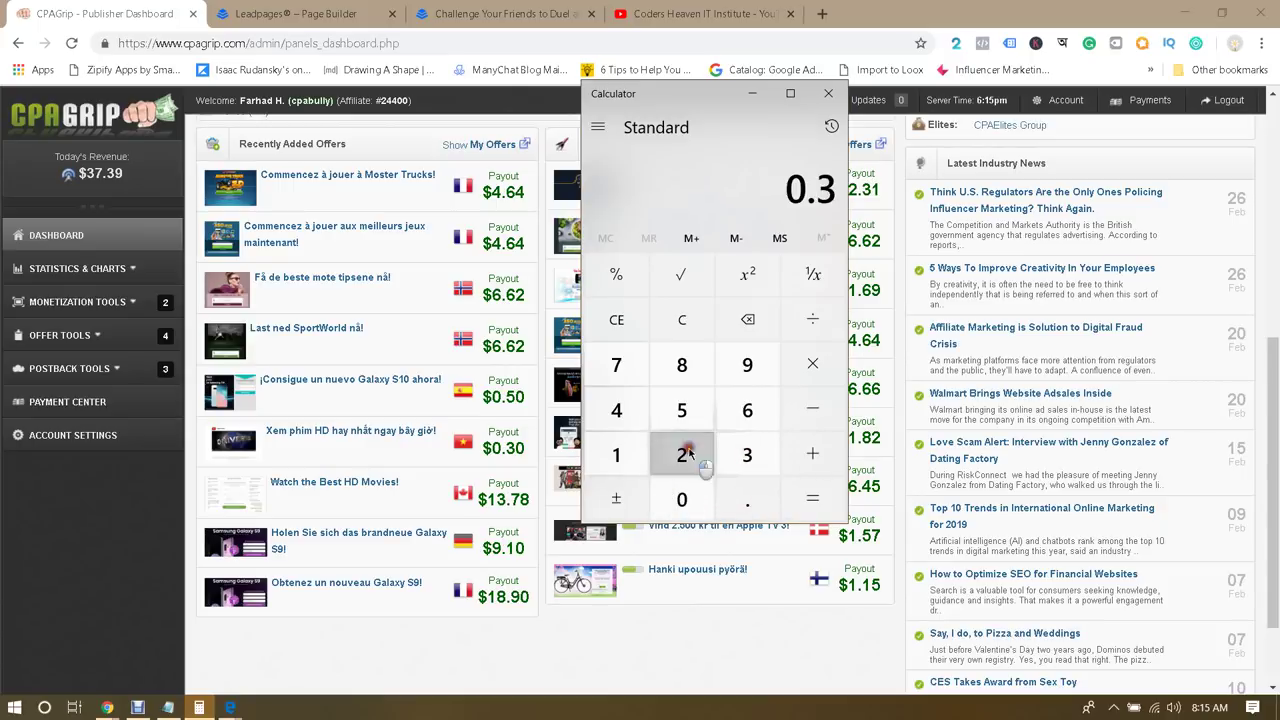
{"action": "left_click", "coordinate": [688, 455]}
{"action": "key", "text": "asterisk"}
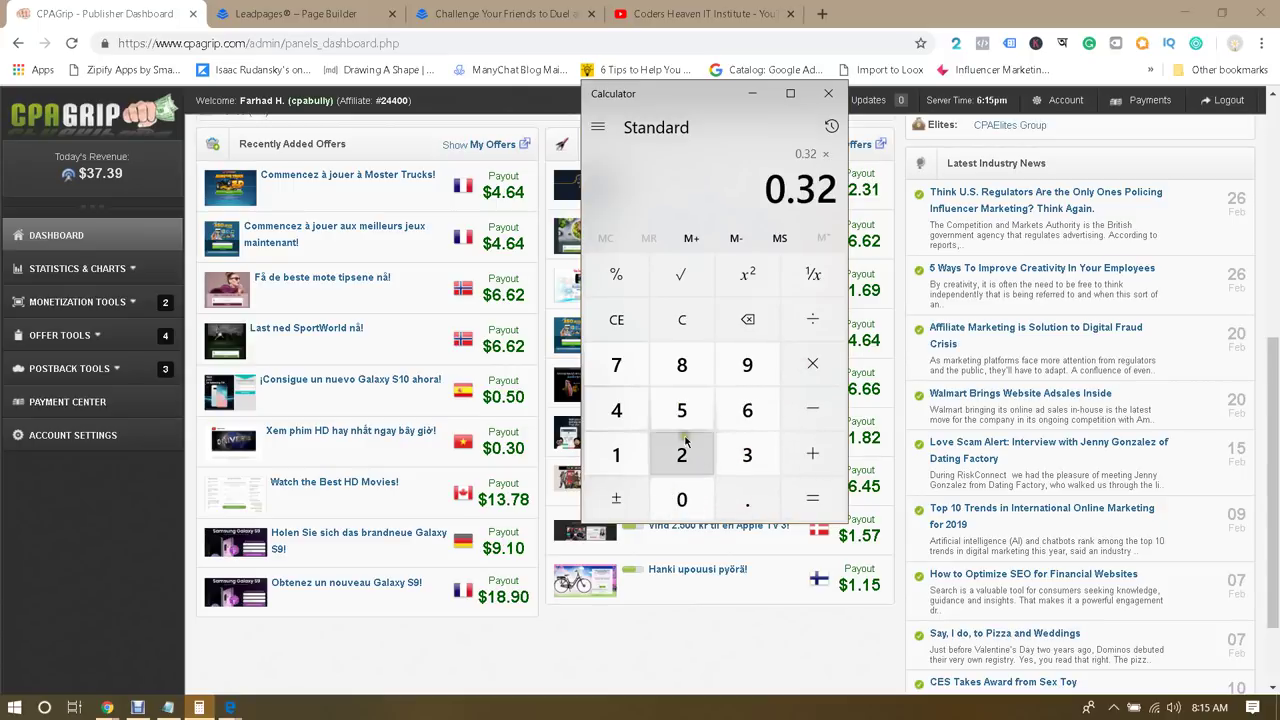
{"action": "left_click", "coordinate": [616, 455]}
{"action": "left_click", "coordinate": [684, 495]}
{"action": "left_click", "coordinate": [822, 495]}
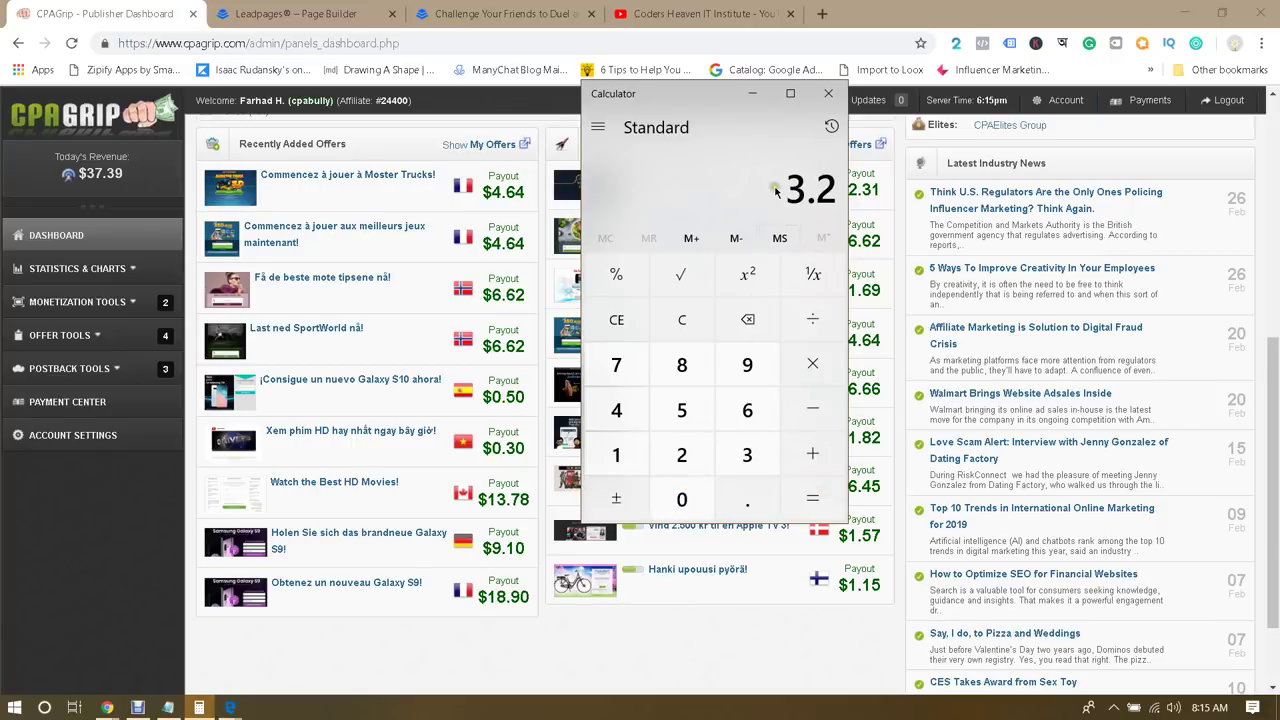
{"action": "left_click", "coordinate": [902, 408]}
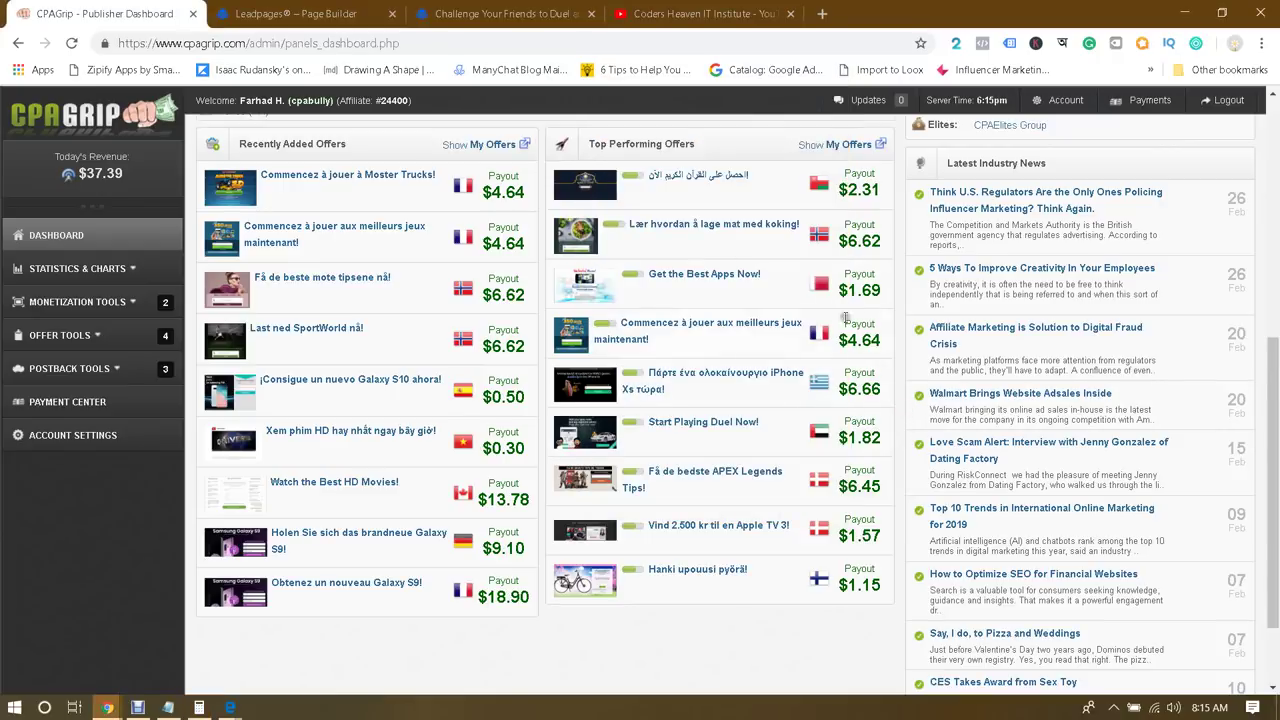
{"action": "mouse_move", "coordinate": [852, 390]}
{"action": "left_mouse_down"}
{"action": "mouse_move", "coordinate": [895, 392]}
{"action": "mouse_move", "coordinate": [852, 388]}
{"action": "left_mouse_up"}
Switch to Notepad and add the heading "How to increase revenue" below the 14 x 0.20 note
{"action": "left_click", "coordinate": [199, 708]}
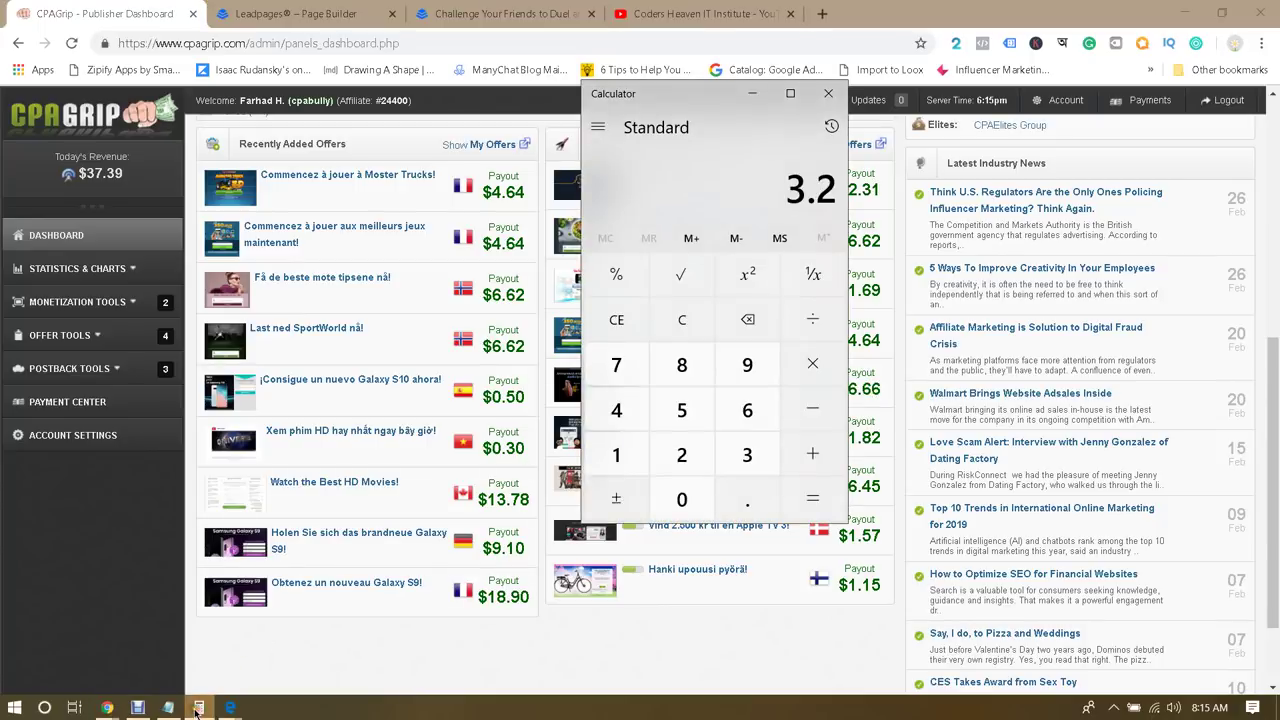
{"action": "left_click", "coordinate": [199, 708]}
{"action": "left_click", "coordinate": [168, 708]}
{"action": "left_click", "coordinate": [450, 385]}
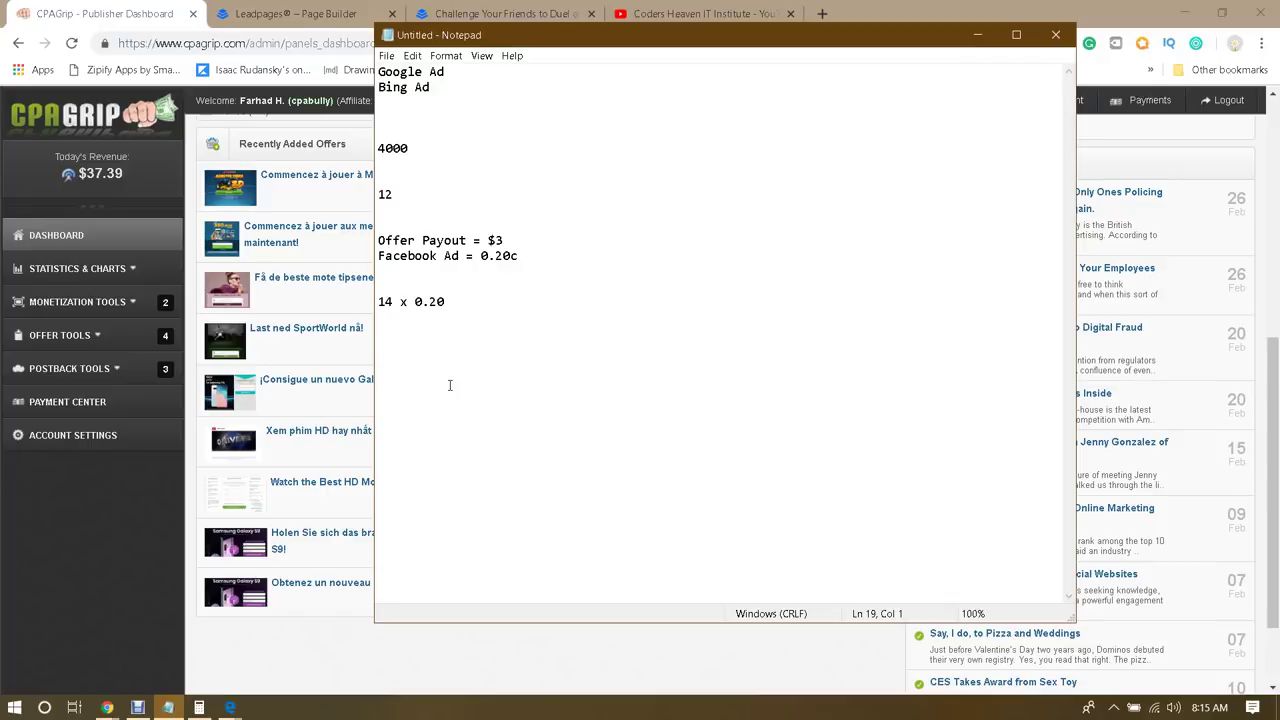
{"action": "type", "text": "1."}
{"action": "key", "text": "BackSpace"}
{"action": "key", "text": "BackSpace"}
{"action": "key", "text": "BackSpace"}
{"action": "type", "text": "How to increase revenue"}
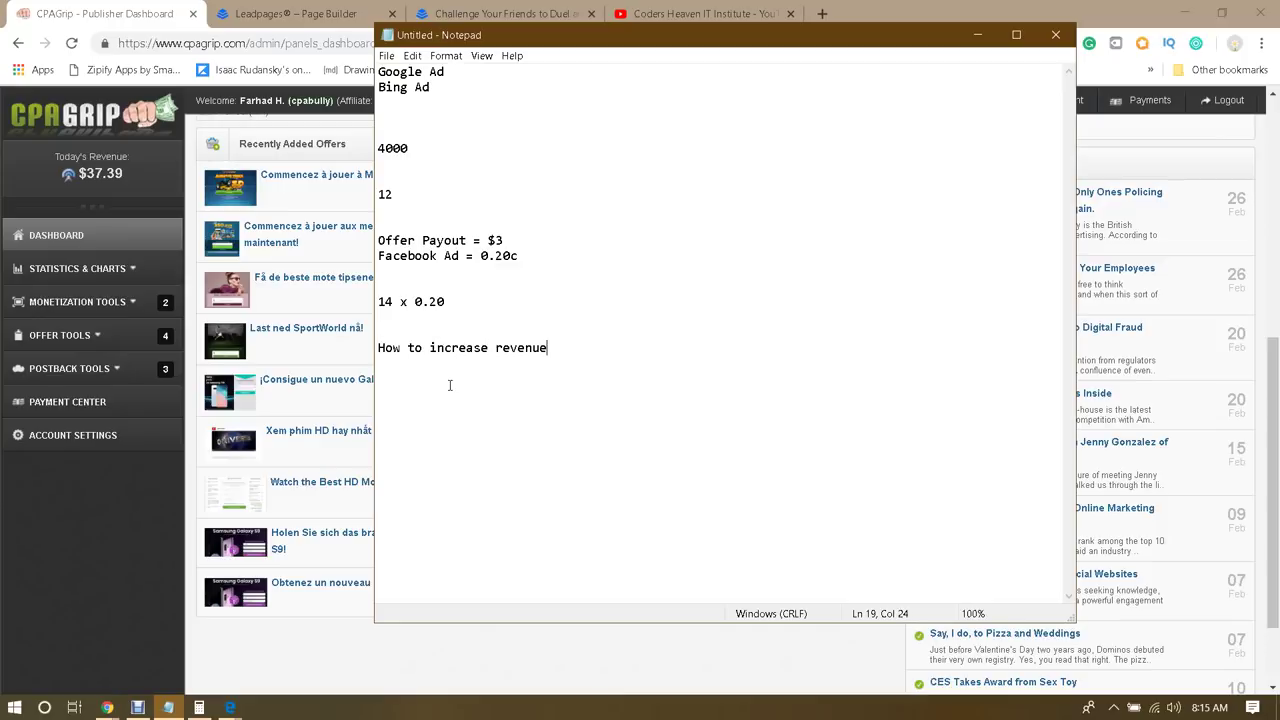
Start a numbered list under the heading with the first item "1. Smart Offer Payout Rate"
{"action": "key", "text": "Return"}
{"action": "key", "text": "Return"}
{"action": "type", "text": "1."}
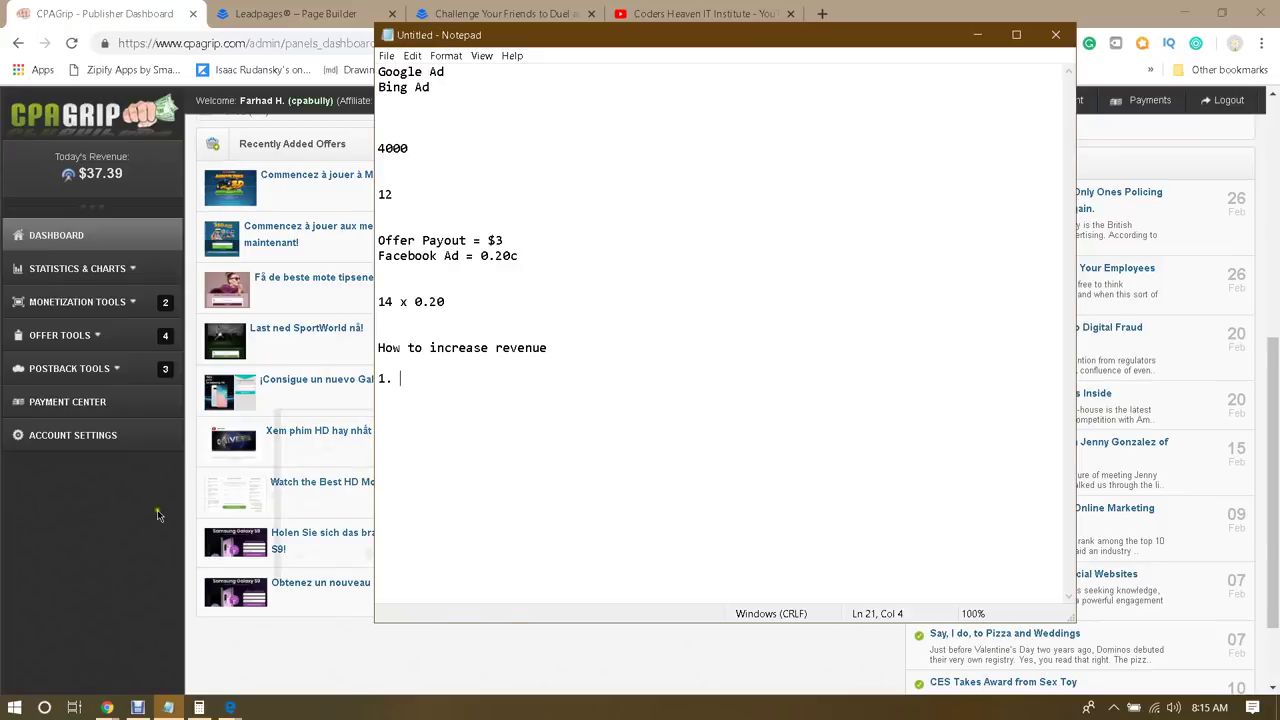
{"action": "left_click", "coordinate": [278, 575]}
{"action": "left_click", "coordinate": [199, 707]}
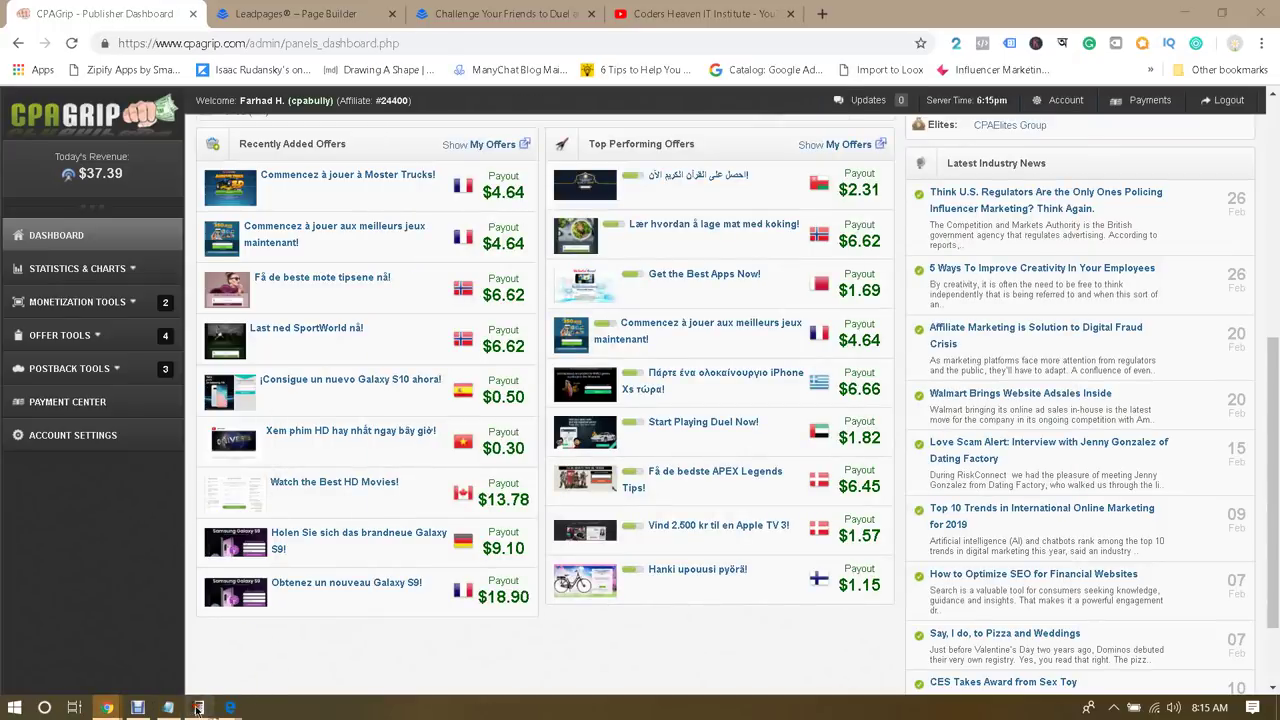
{"action": "left_click", "coordinate": [168, 707]}
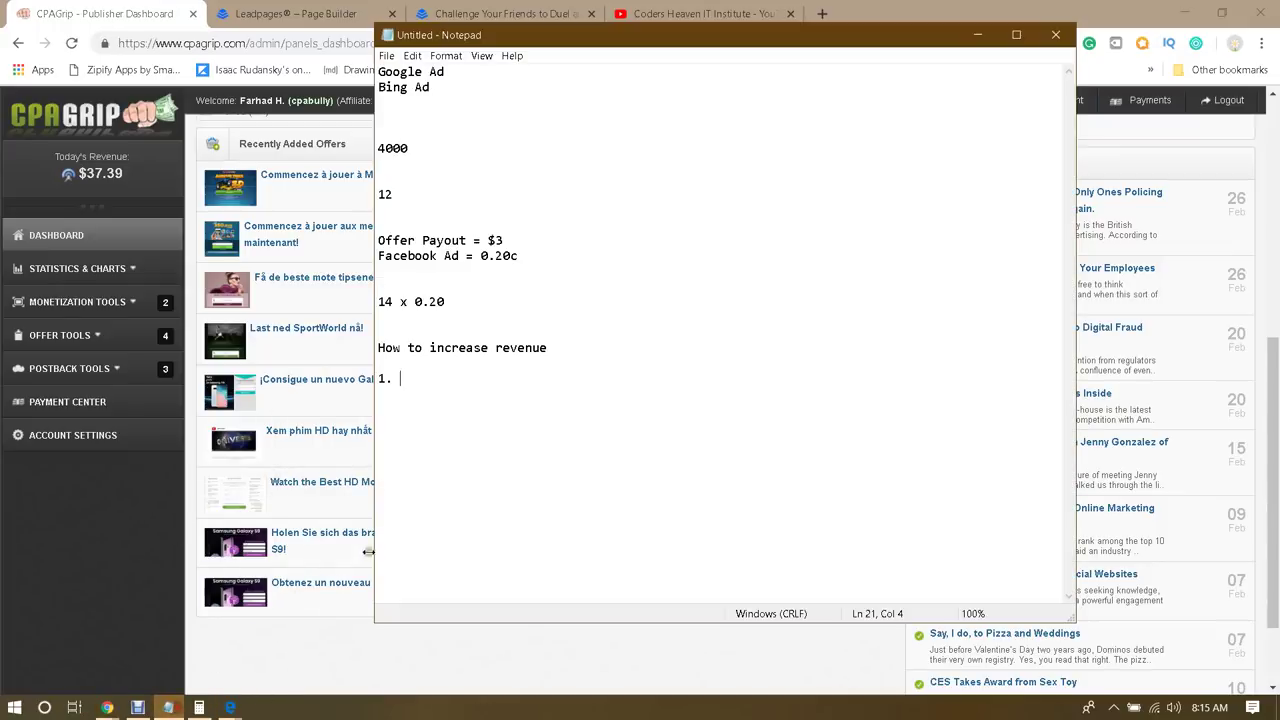
{"action": "type", "text": "Smart Offer O"}
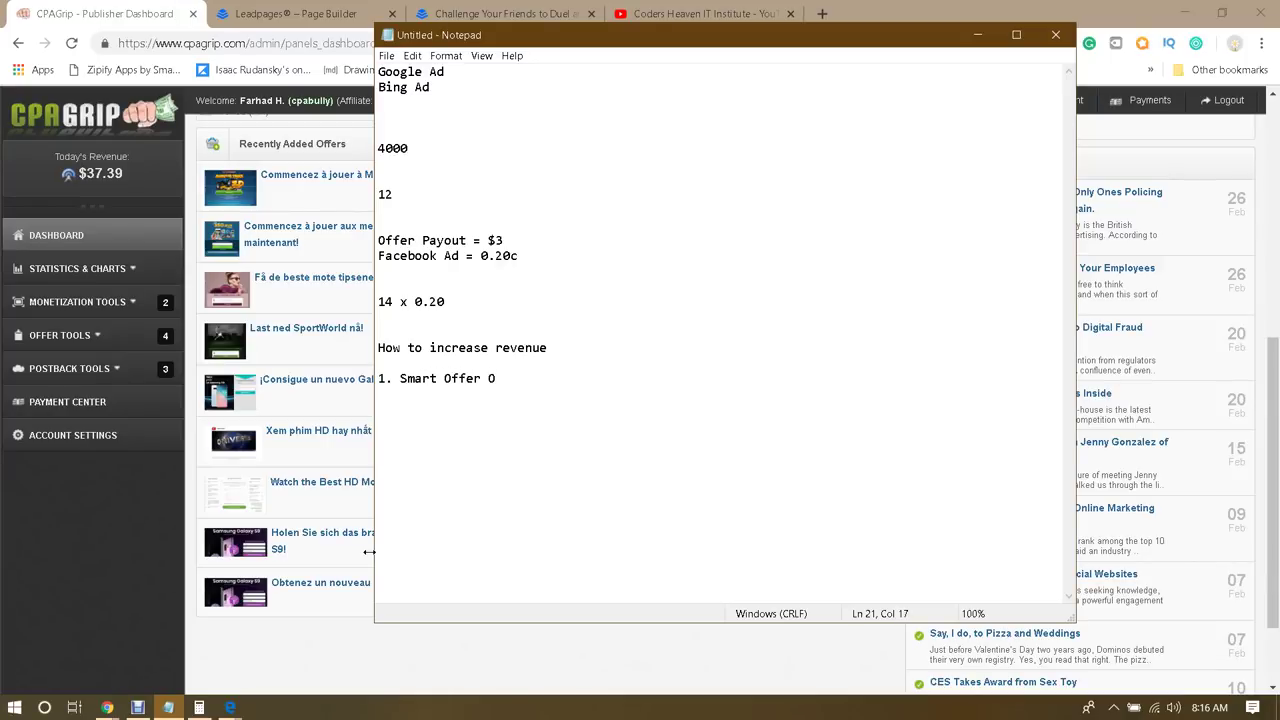
{"action": "key", "text": "BackSpace"}
{"action": "type", "text": "Payout Rate"}
{"action": "key", "text": "Return"}
Add the list items "2. Cost per click" and "3. Increase conversion rate" below the first item
{"action": "type", "text": "2."}
{"action": "type", "text": "Pat"}
{"action": "key", "text": "BackSpace"}
{"action": "type", "text": "y "}
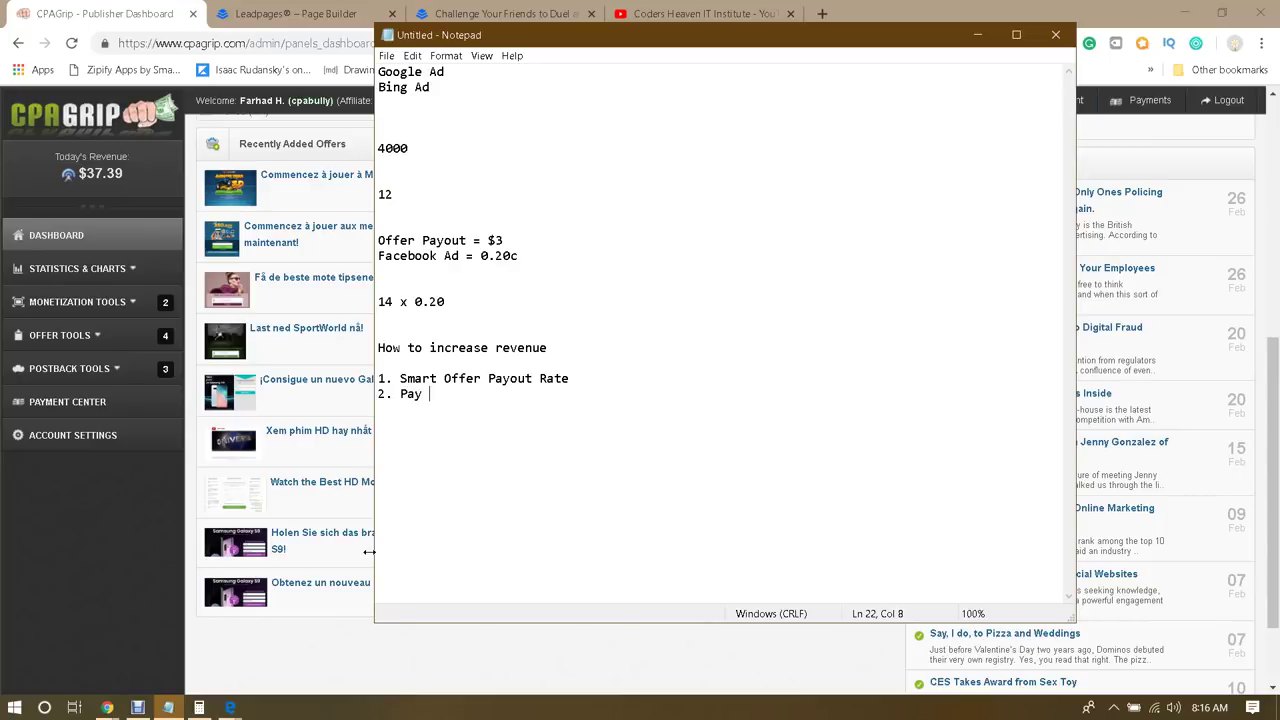
{"action": "type", "text": "per click"}
{"action": "double_click", "coordinate": [410, 394]}
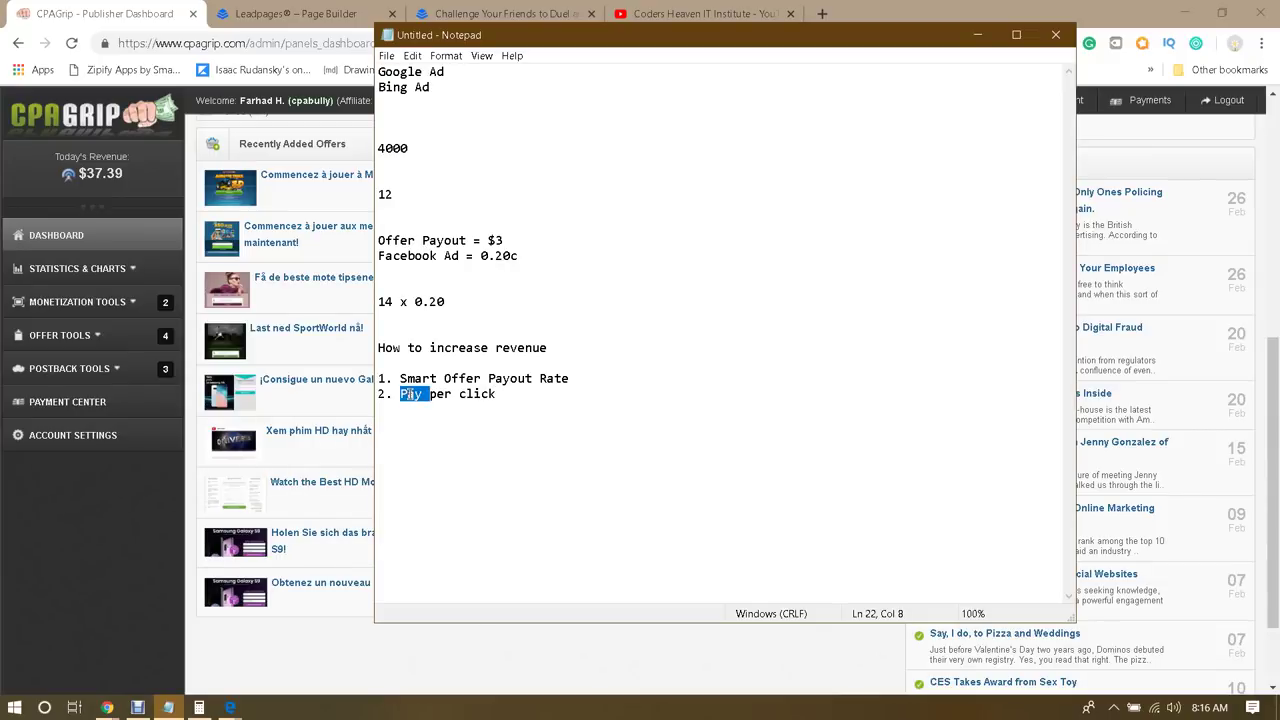
{"action": "type", "text": "Cost"}
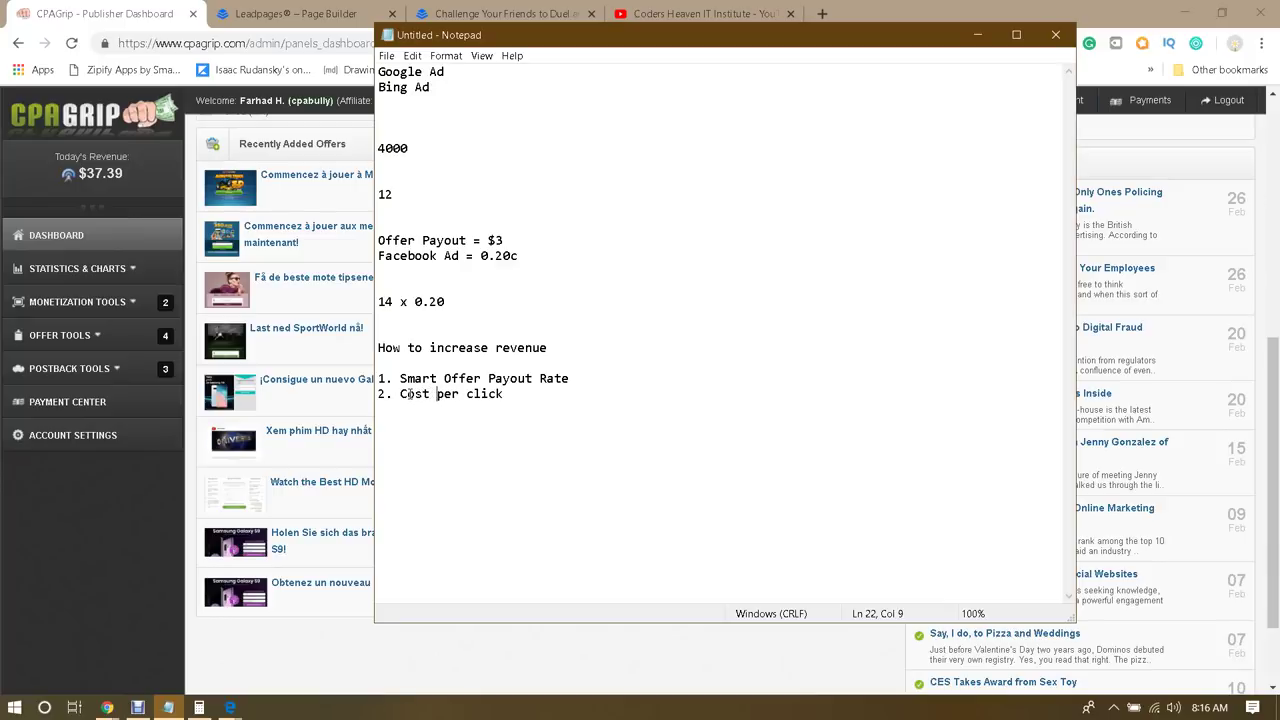
{"action": "left_click", "coordinate": [508, 394]}
{"action": "type", "text": "3. Increase conversion rate"}
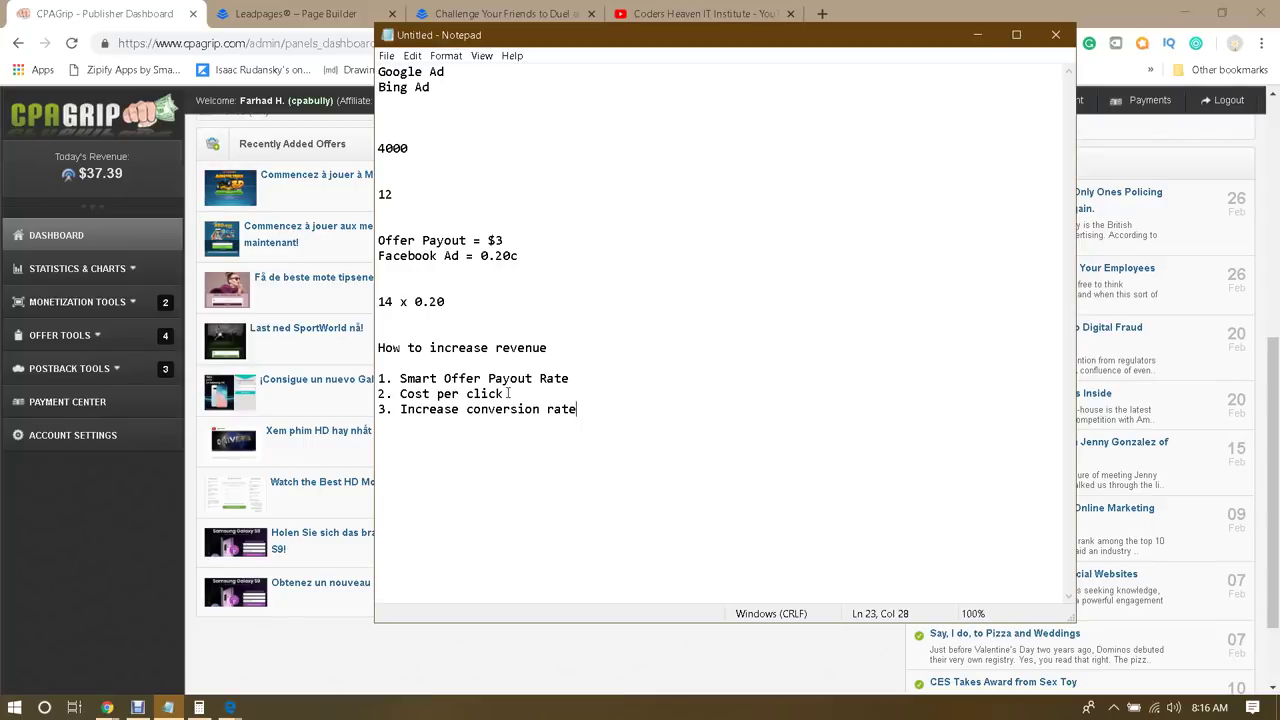
Review the Smart Offer Payout Rate item, and check the Start Playing Duel Now! payout on the CPAGrip dashboard
{"action": "left_click_drag", "start_coordinate": [400, 378], "coordinate": [527, 385]}
{"action": "left_click", "coordinate": [570, 378]}
{"action": "left_click", "coordinate": [722, 636]}
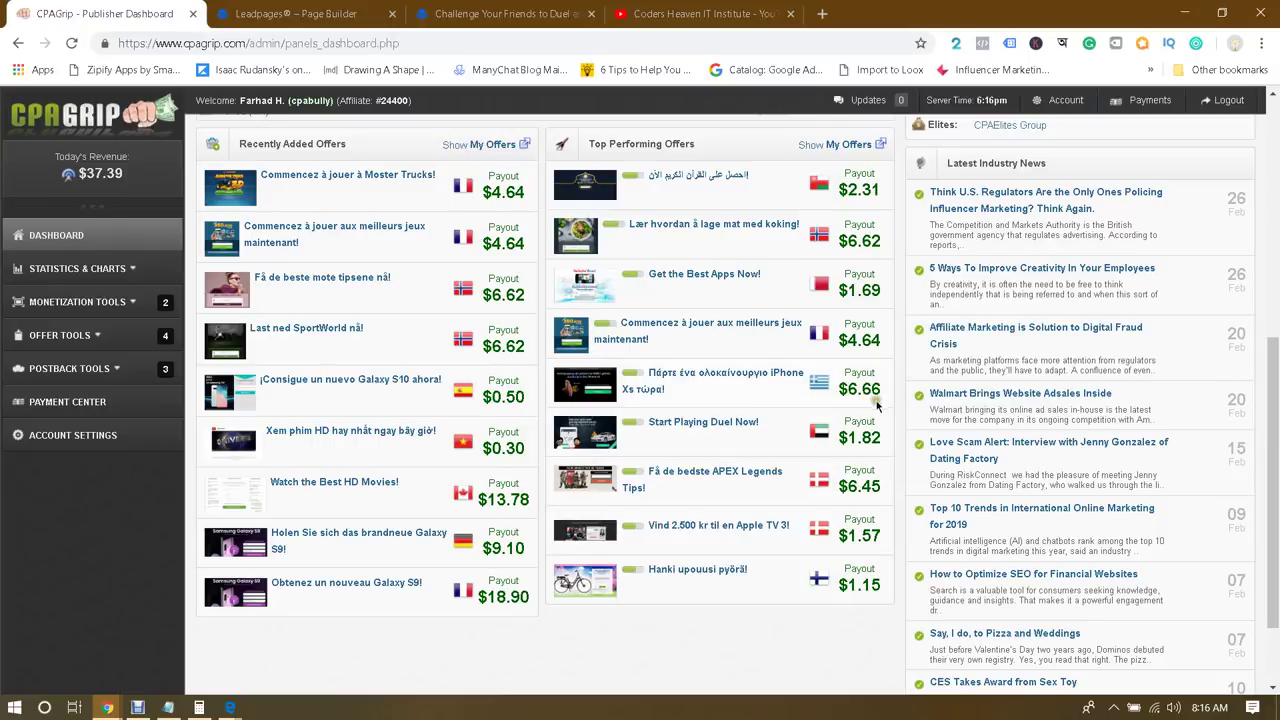
{"action": "left_click_drag", "start_coordinate": [840, 438], "coordinate": [888, 442]}
{"action": "left_click", "coordinate": [885, 447]}
Switch to Calculator and multiply a 0.20 click cost by 10
{"action": "left_click", "coordinate": [199, 707]}
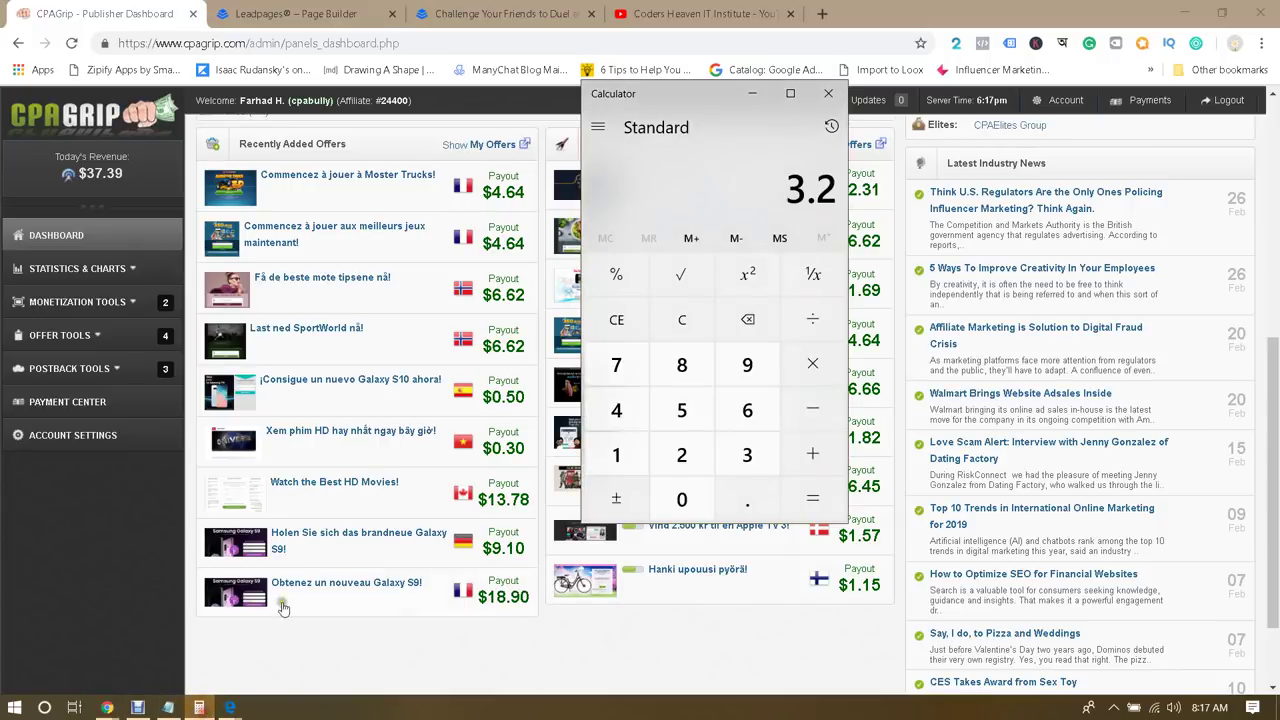
{"action": "left_click", "coordinate": [616, 320]}
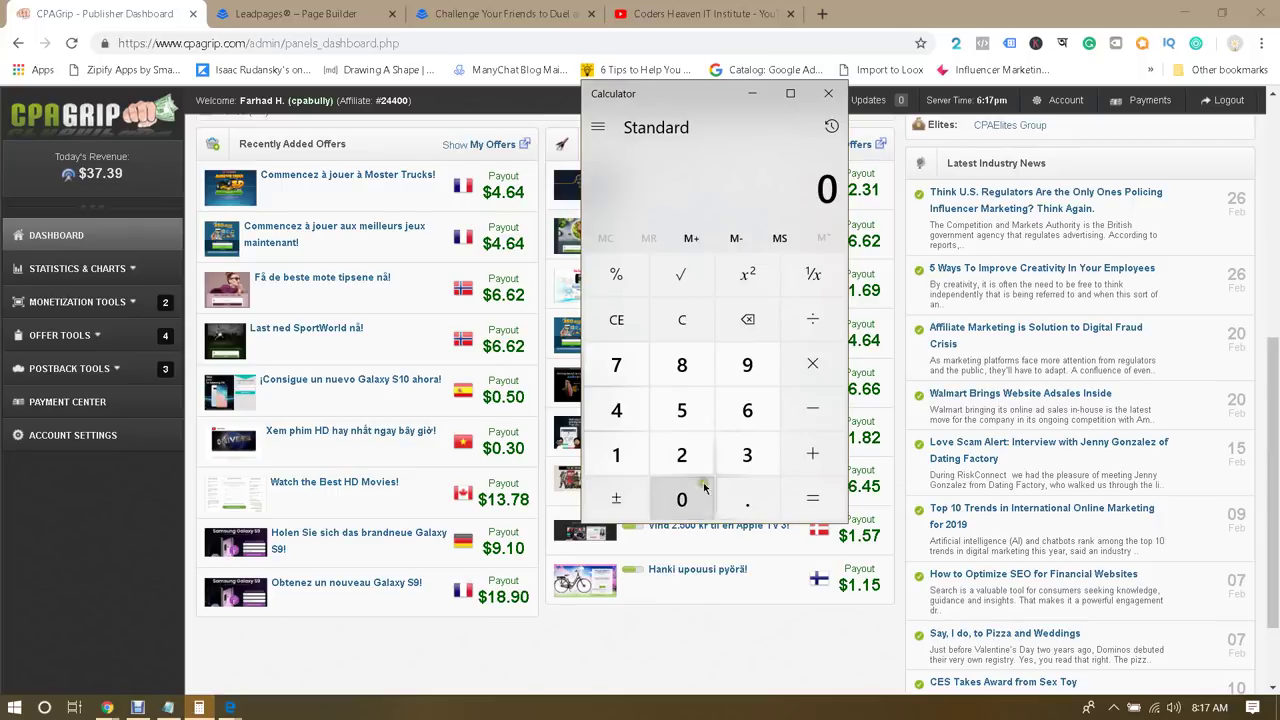
{"action": "left_click", "coordinate": [747, 498]}
{"action": "left_click", "coordinate": [682, 455]}
{"action": "left_click", "coordinate": [682, 498]}
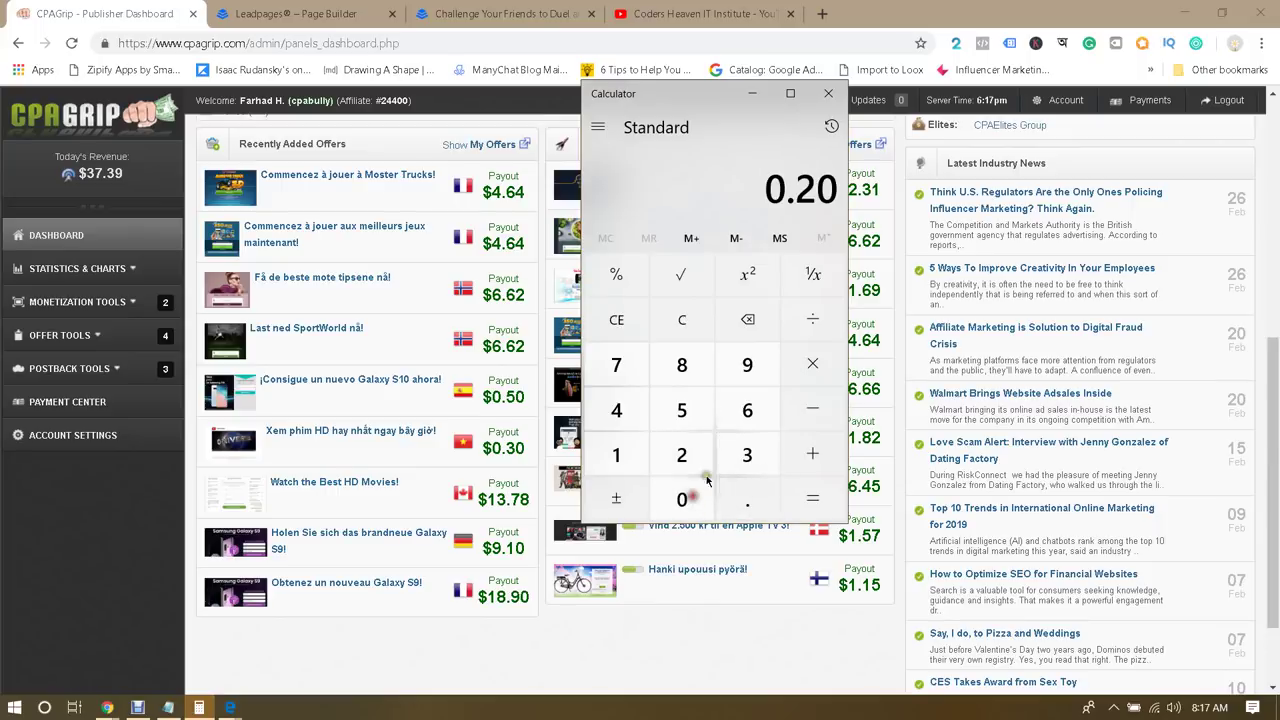
{"action": "left_click", "coordinate": [812, 363]}
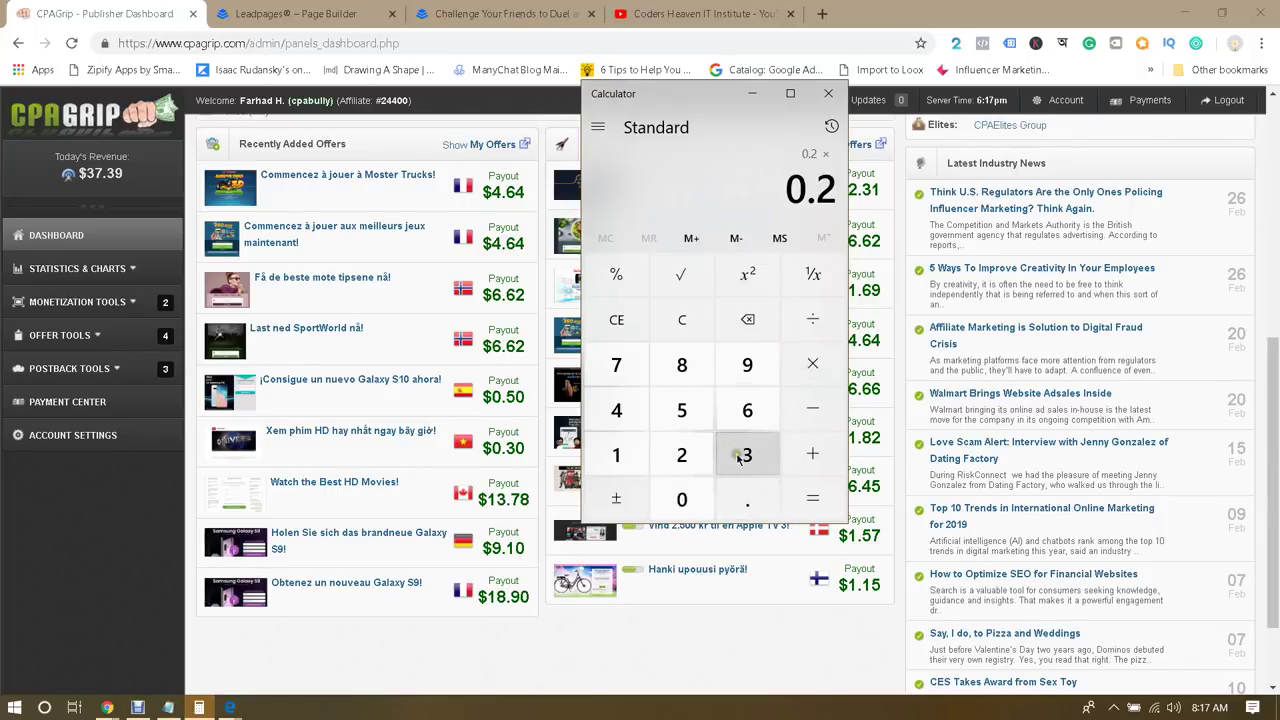
{"action": "left_click", "coordinate": [633, 456]}
{"action": "left_click", "coordinate": [682, 498]}
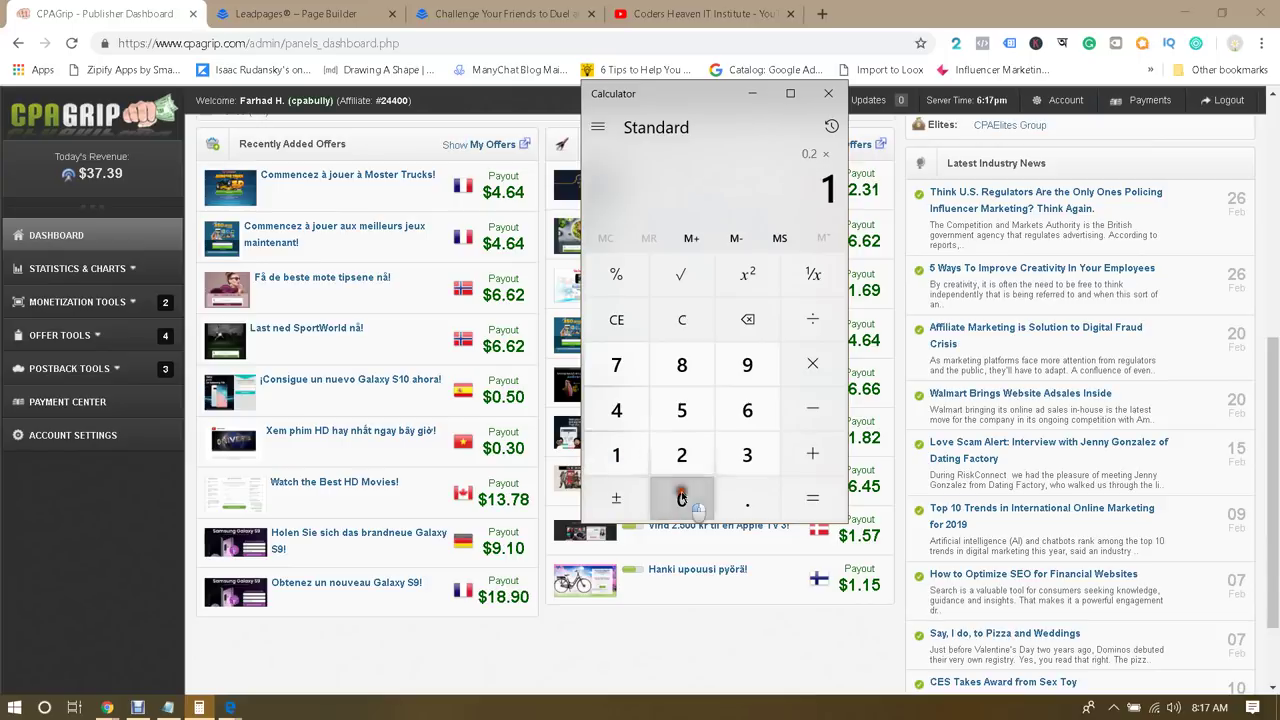
{"action": "left_click", "coordinate": [812, 498]}
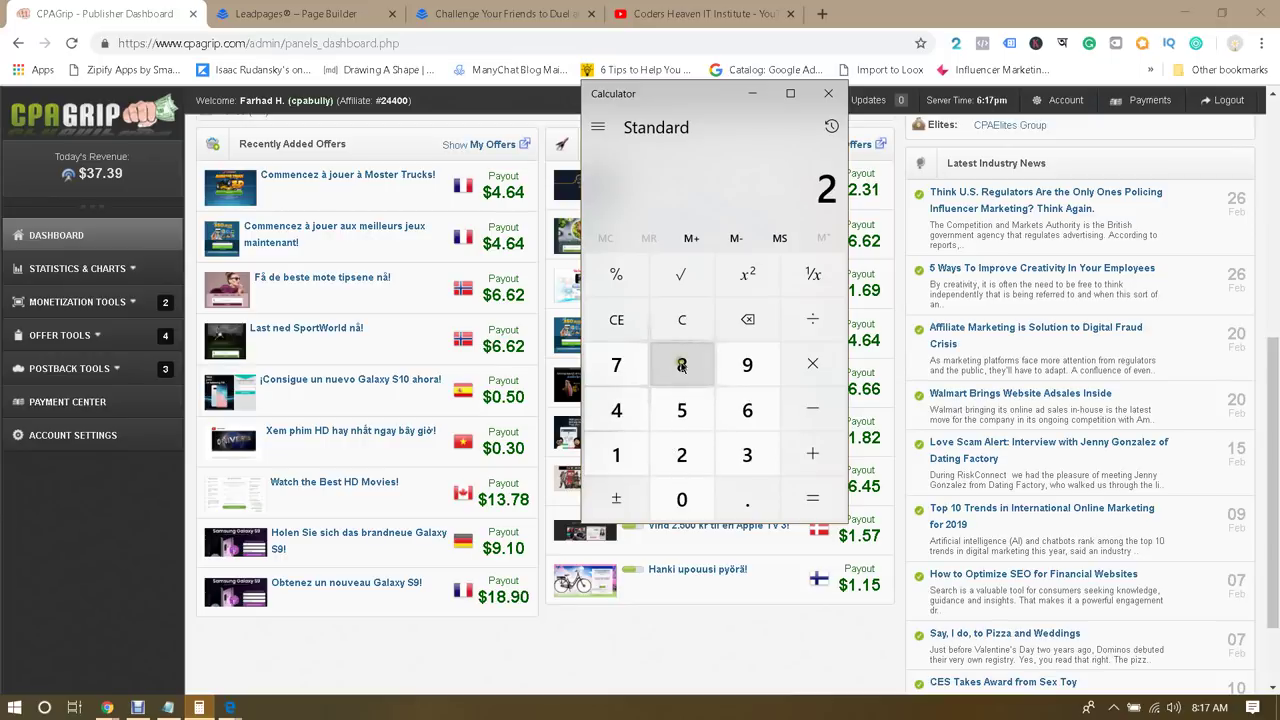
{"action": "left_click", "coordinate": [679, 321]}
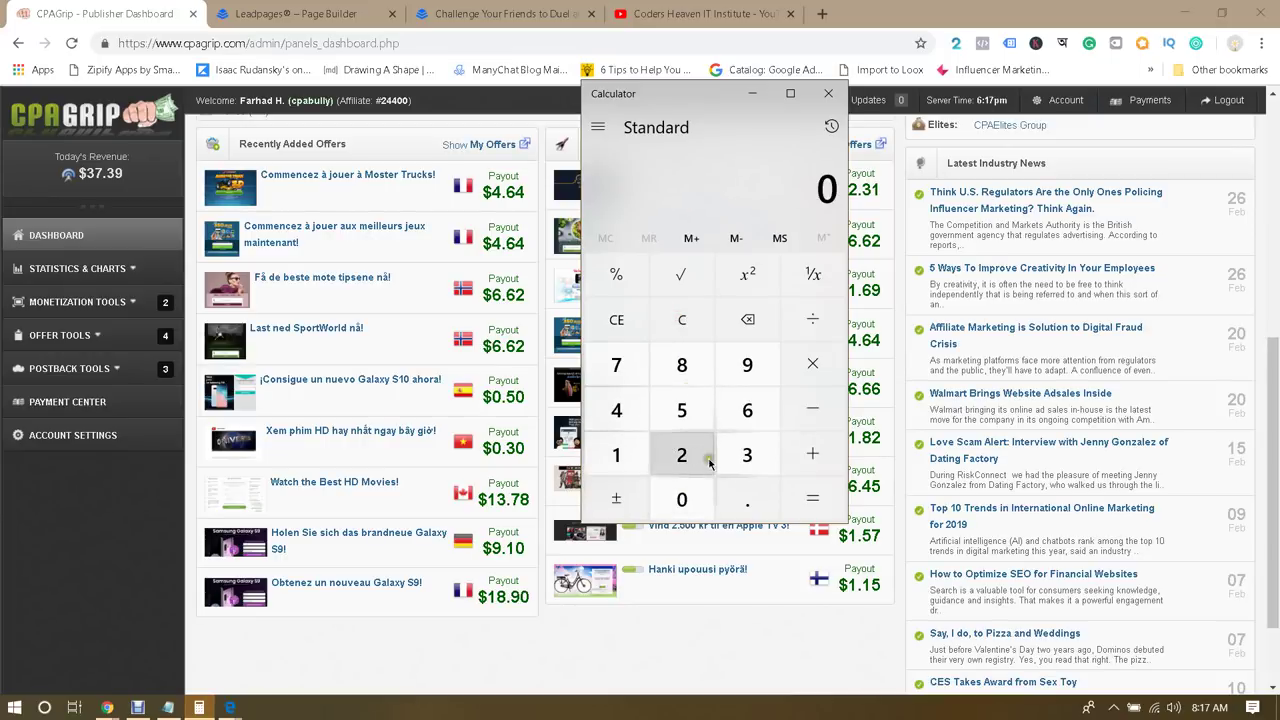
{"action": "left_click", "coordinate": [620, 455]}
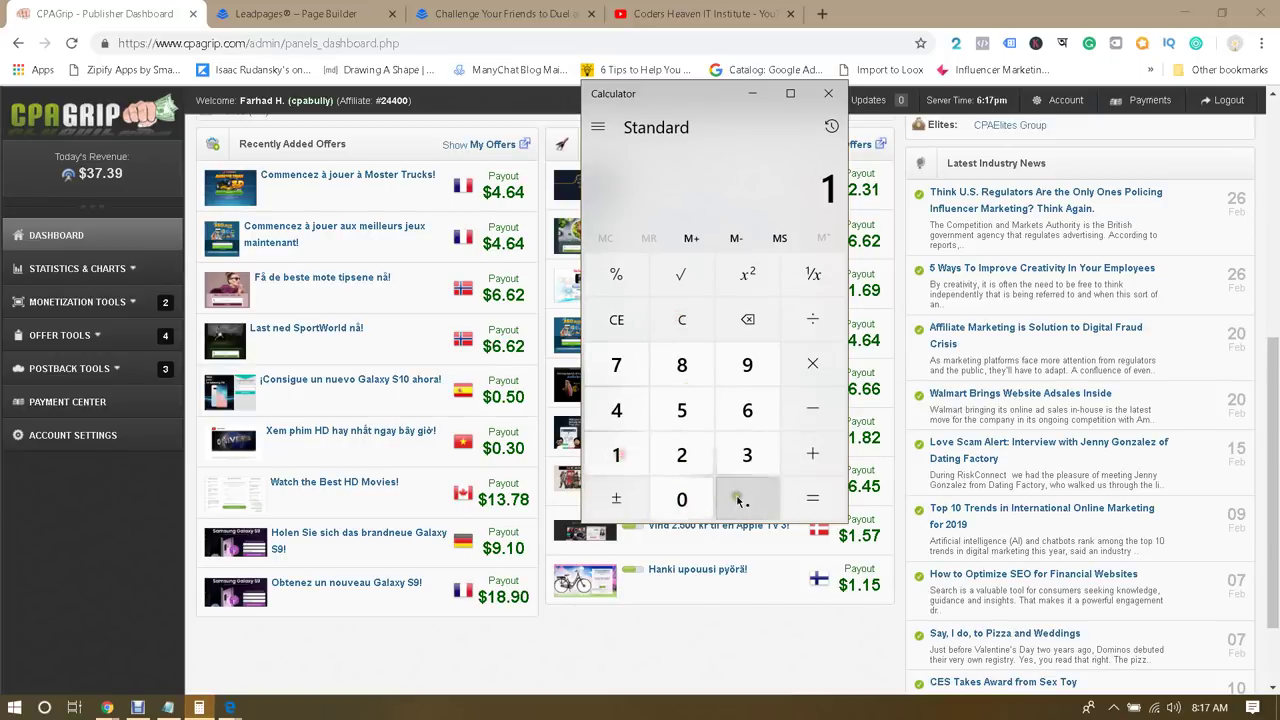
{"action": "left_click", "coordinate": [746, 499]}
{"action": "left_click", "coordinate": [688, 321]}
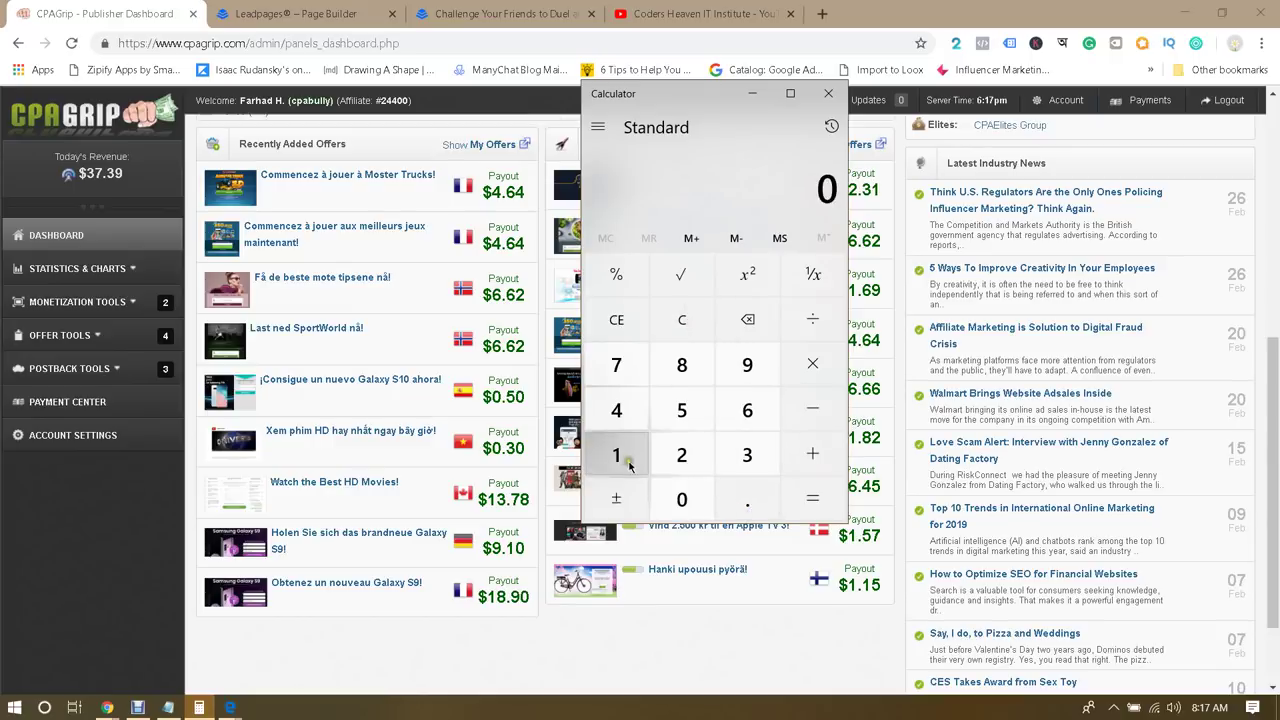
Multiply a 0.10 click cost by 10, and move the Calculator aside to uncover the top performing offers' payouts
{"action": "left_click", "coordinate": [731, 503]}
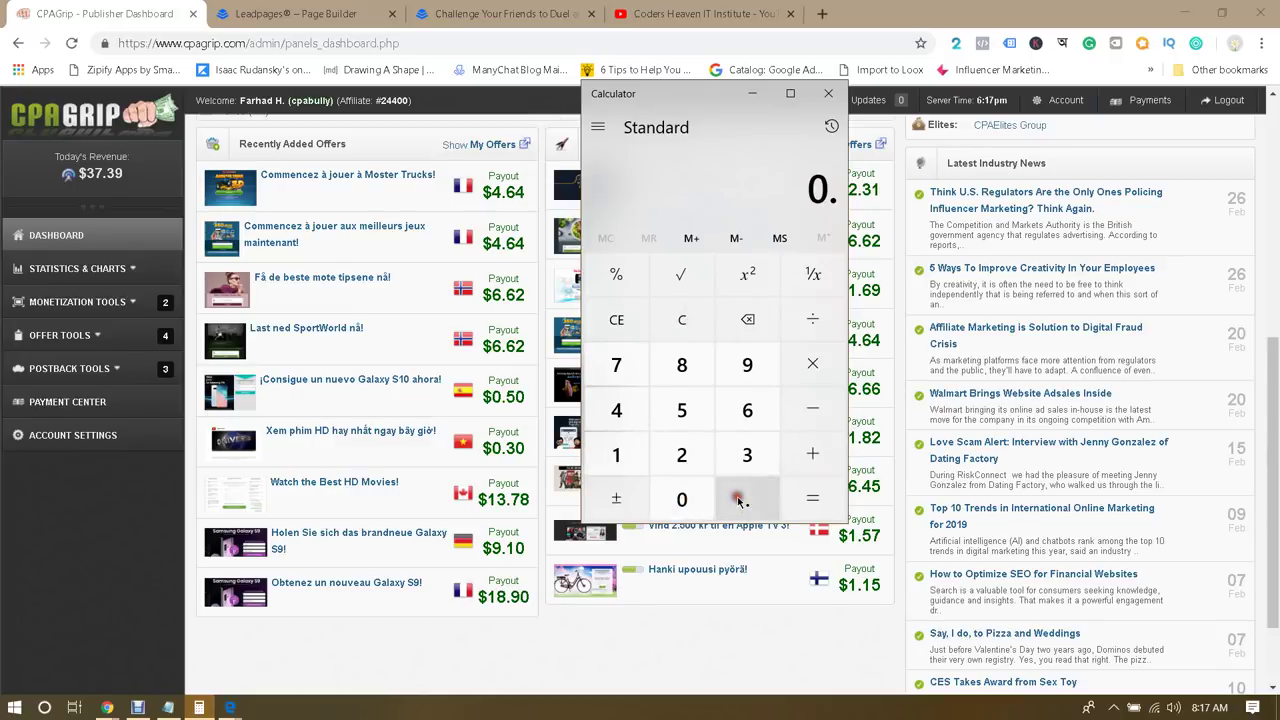
{"action": "left_click", "coordinate": [616, 455]}
{"action": "left_click", "coordinate": [681, 499]}
{"action": "left_click", "coordinate": [808, 366]}
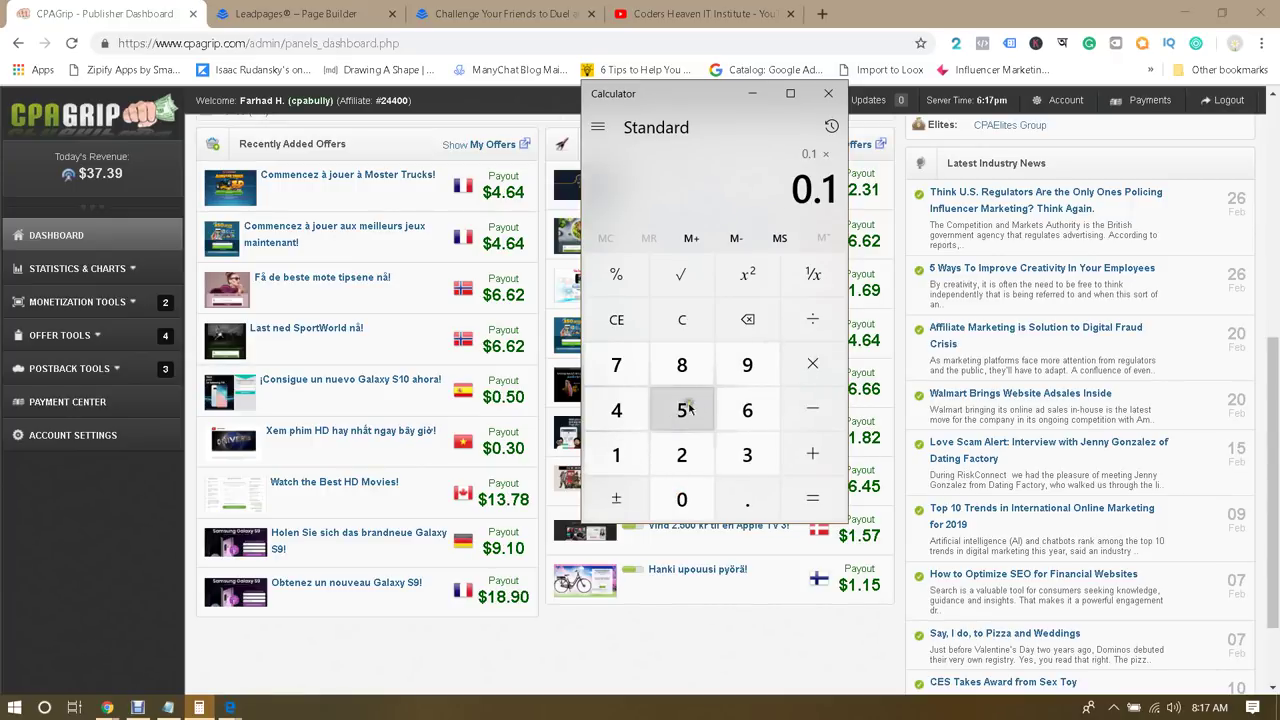
{"action": "left_click", "coordinate": [617, 457]}
{"action": "left_click", "coordinate": [681, 495]}
{"action": "left_click", "coordinate": [820, 498]}
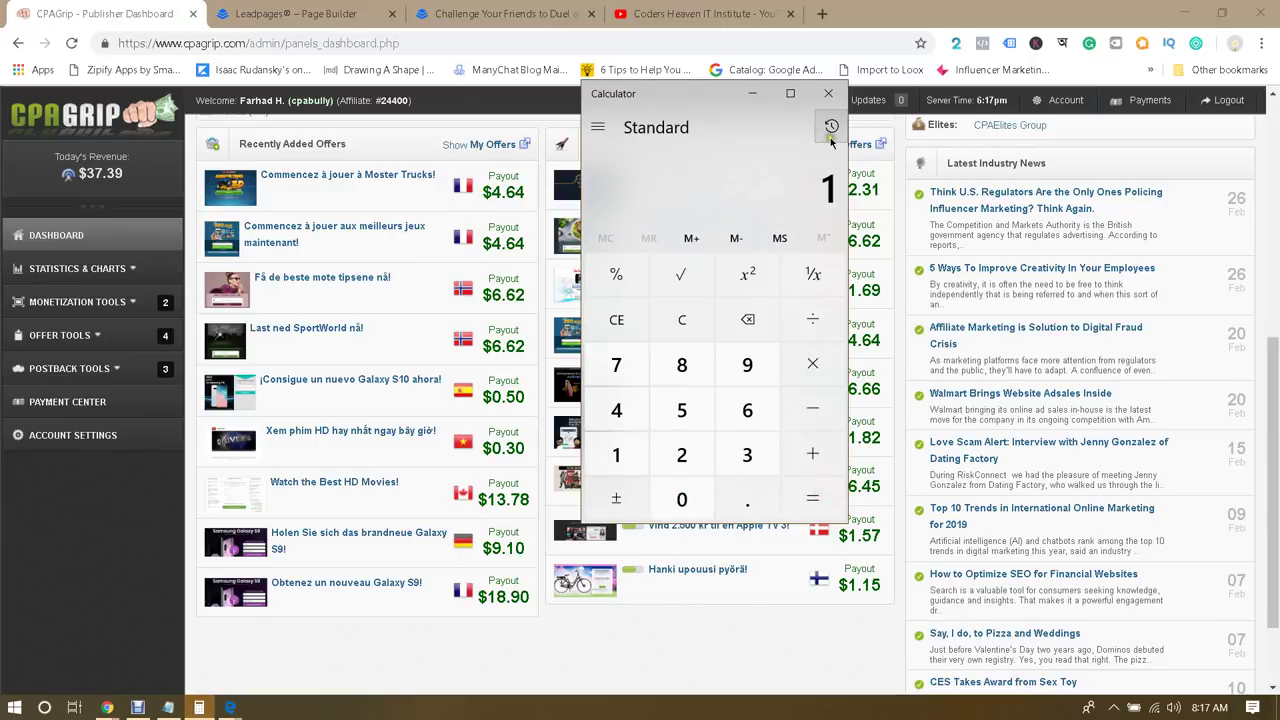
{"action": "left_click_drag", "start_coordinate": [705, 92], "coordinate": [570, 98]}
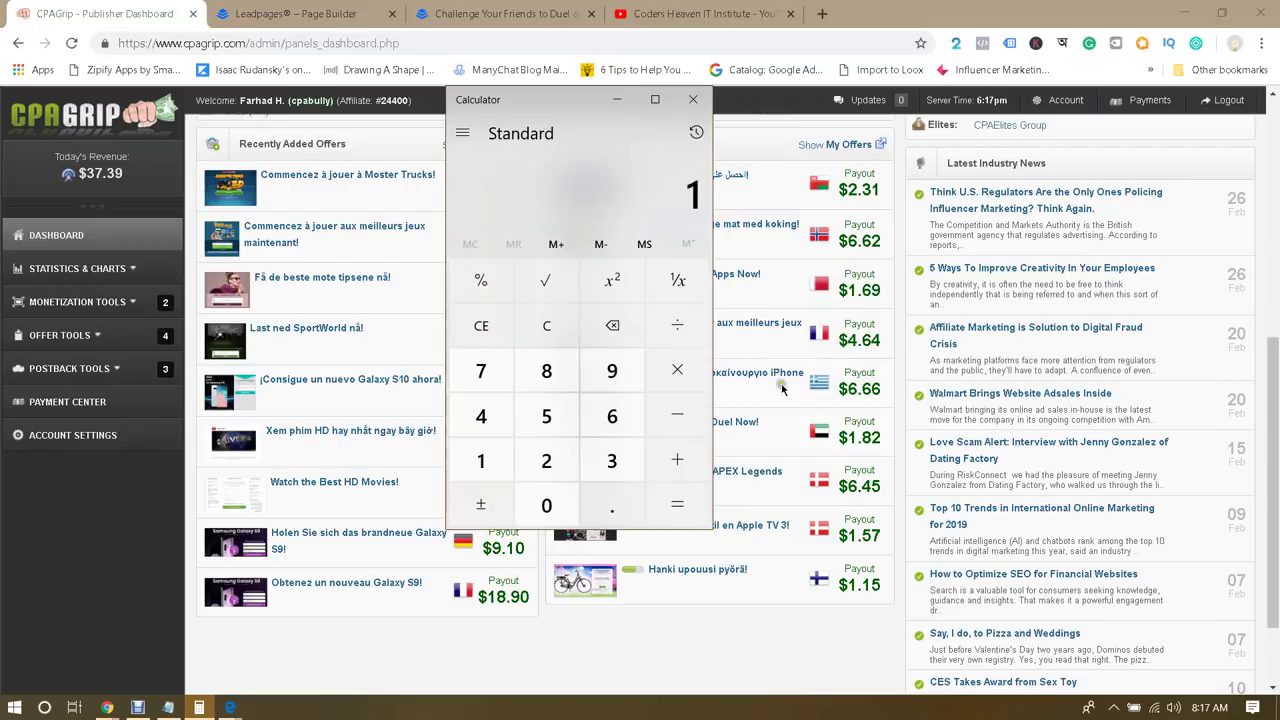
Switch to Notepad to review the revenue list, and switch to the Facebook Ads Manager window
{"action": "left_click", "coordinate": [170, 708]}
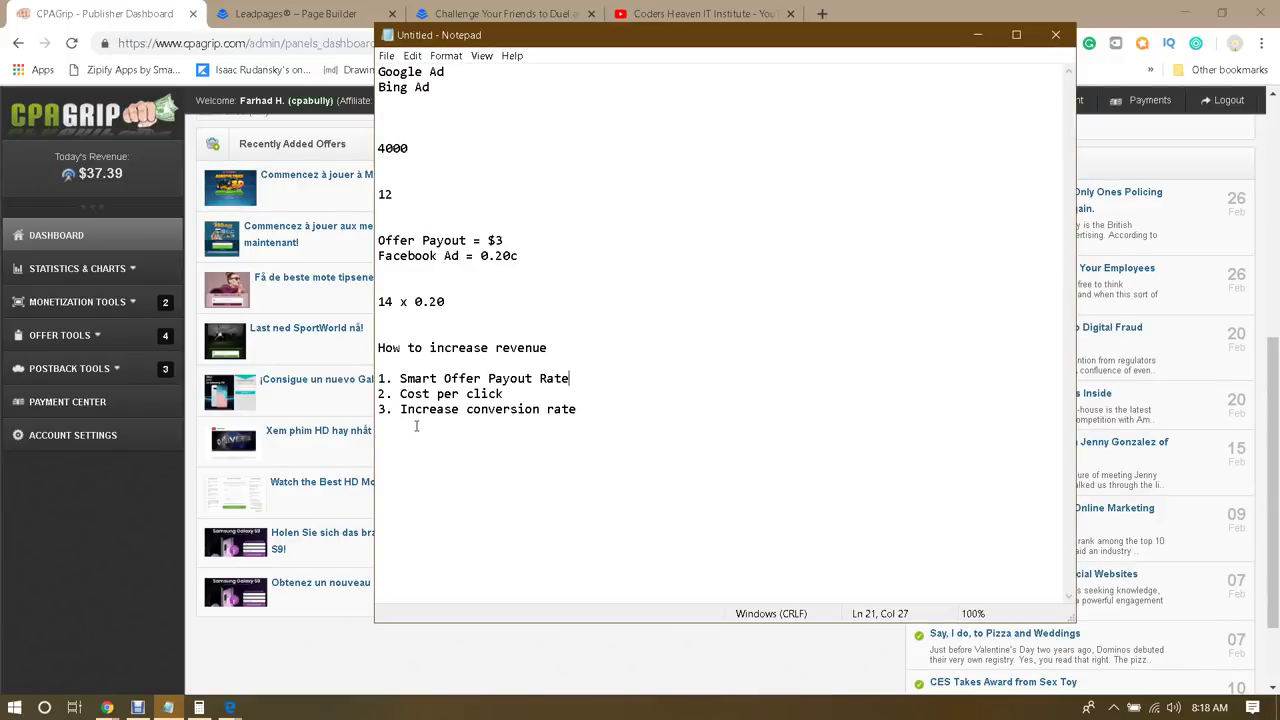
{"action": "left_click", "coordinate": [42, 521]}
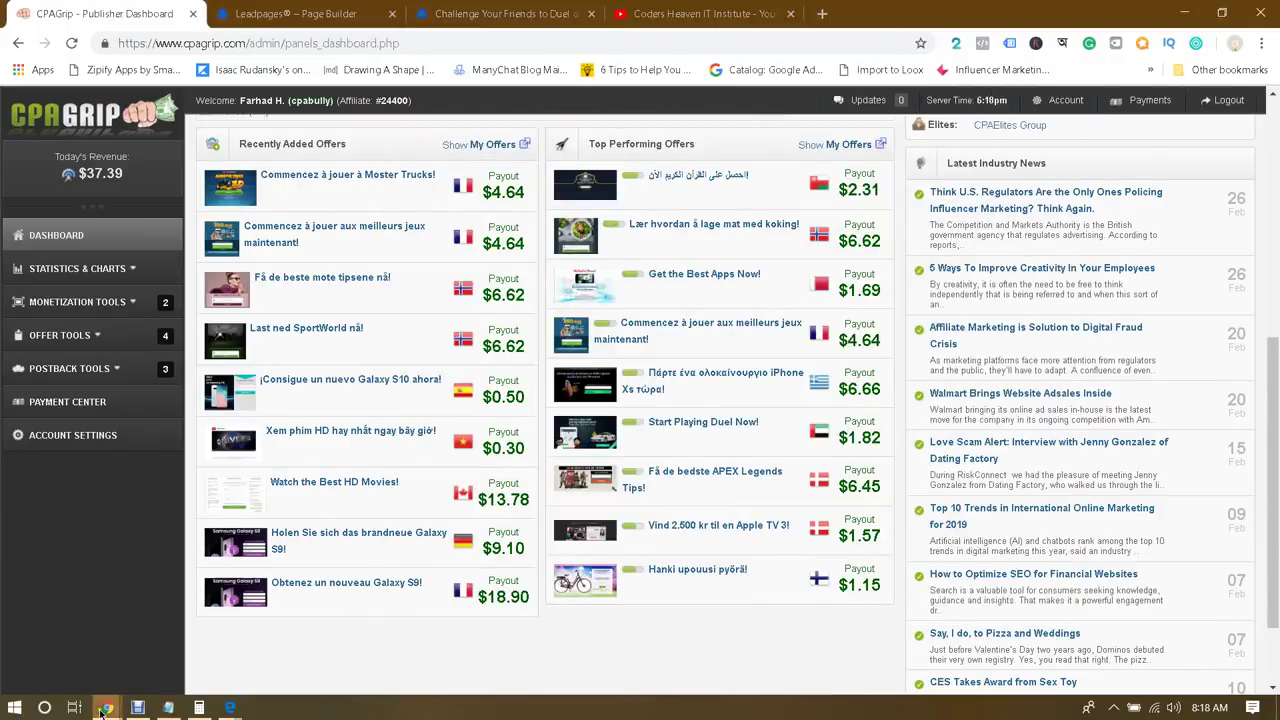
{"action": "mouse_move", "coordinate": [107, 705]}
{"action": "left_click", "coordinate": [217, 655]}
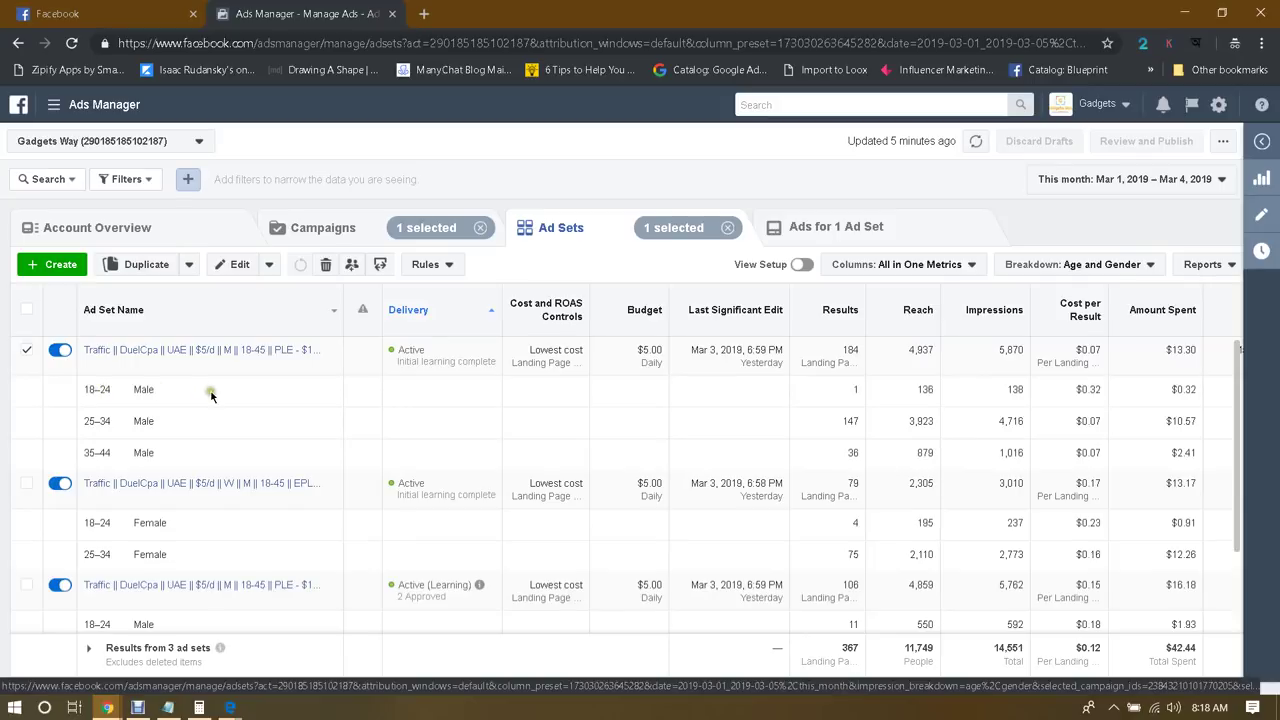
Compare the cost per result of the first ad set's 18–24 and 25–34 male groups
{"action": "mouse_move", "coordinate": [172, 366]}
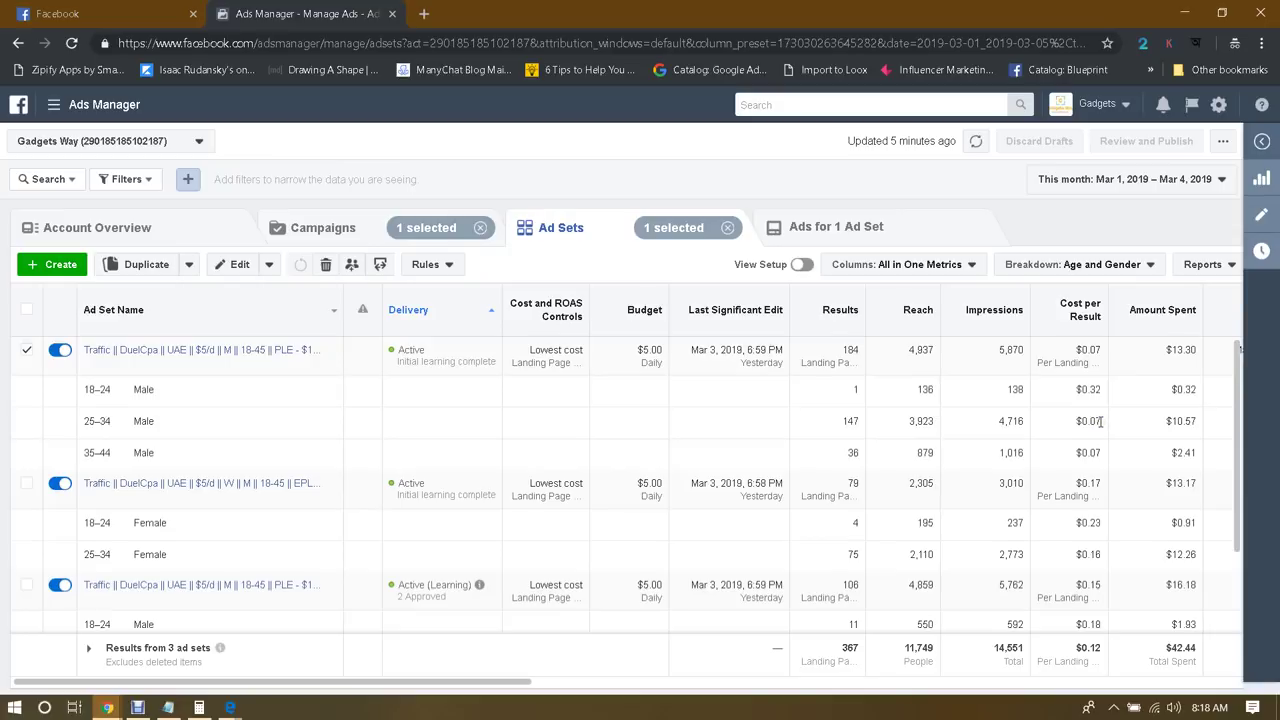
{"action": "left_click", "coordinate": [88, 389]}
{"action": "left_click_drag", "start_coordinate": [97, 397], "coordinate": [132, 390]}
{"action": "left_click", "coordinate": [1084, 421]}
Break down the ad sets' results by Platform & Device
{"action": "left_click", "coordinate": [1090, 272]}
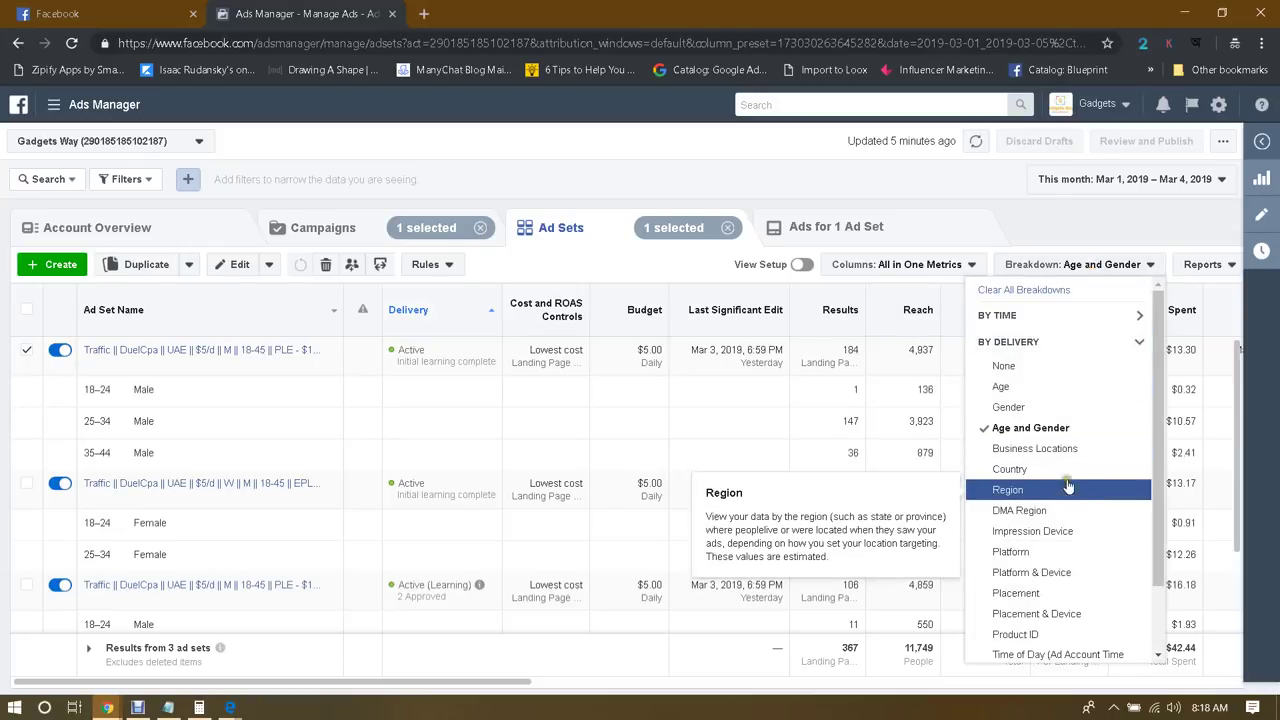
{"action": "scroll", "coordinate": [1068, 480], "scroll_direction": "down", "scroll_amount": 1}
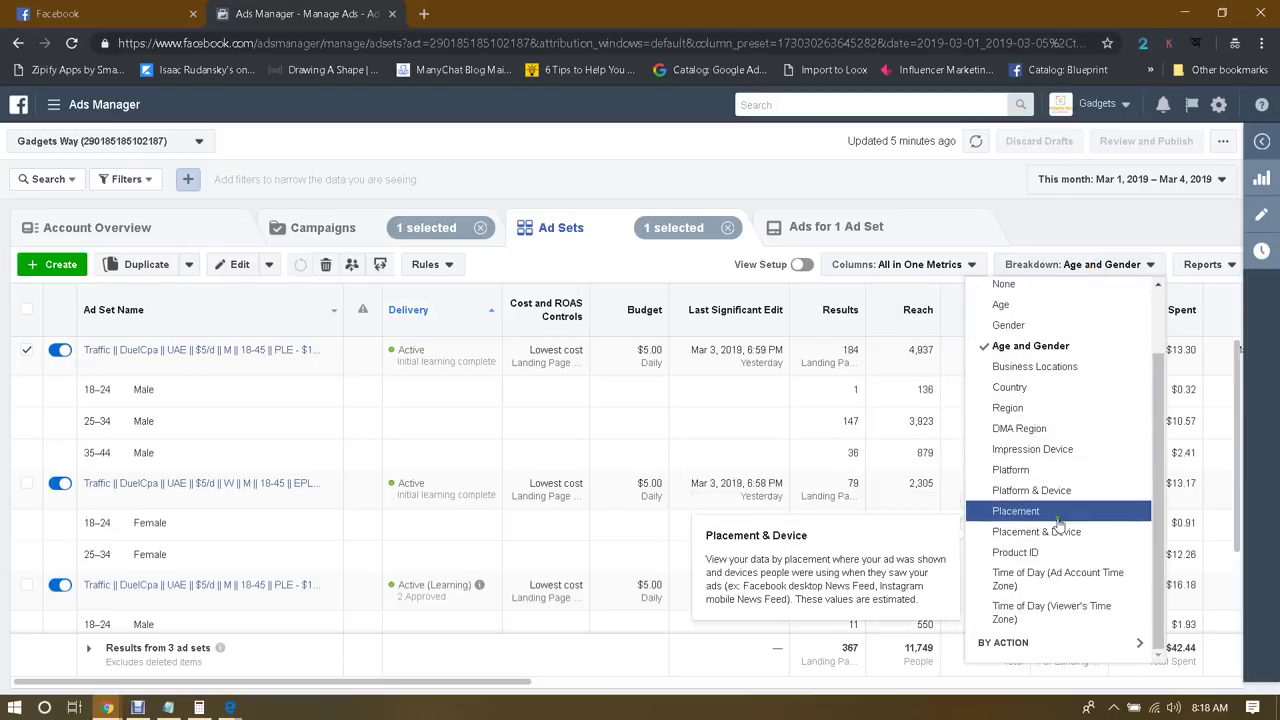
{"action": "left_click", "coordinate": [1040, 494]}
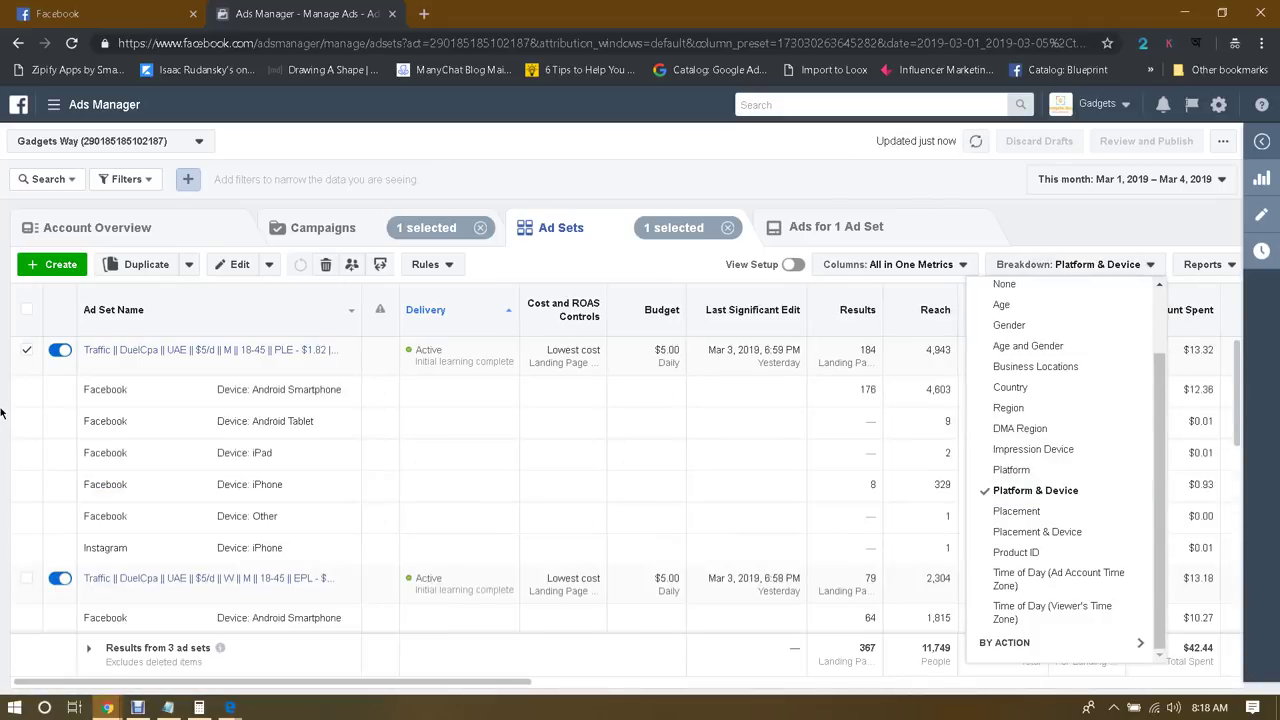
{"action": "left_click", "coordinate": [365, 436]}
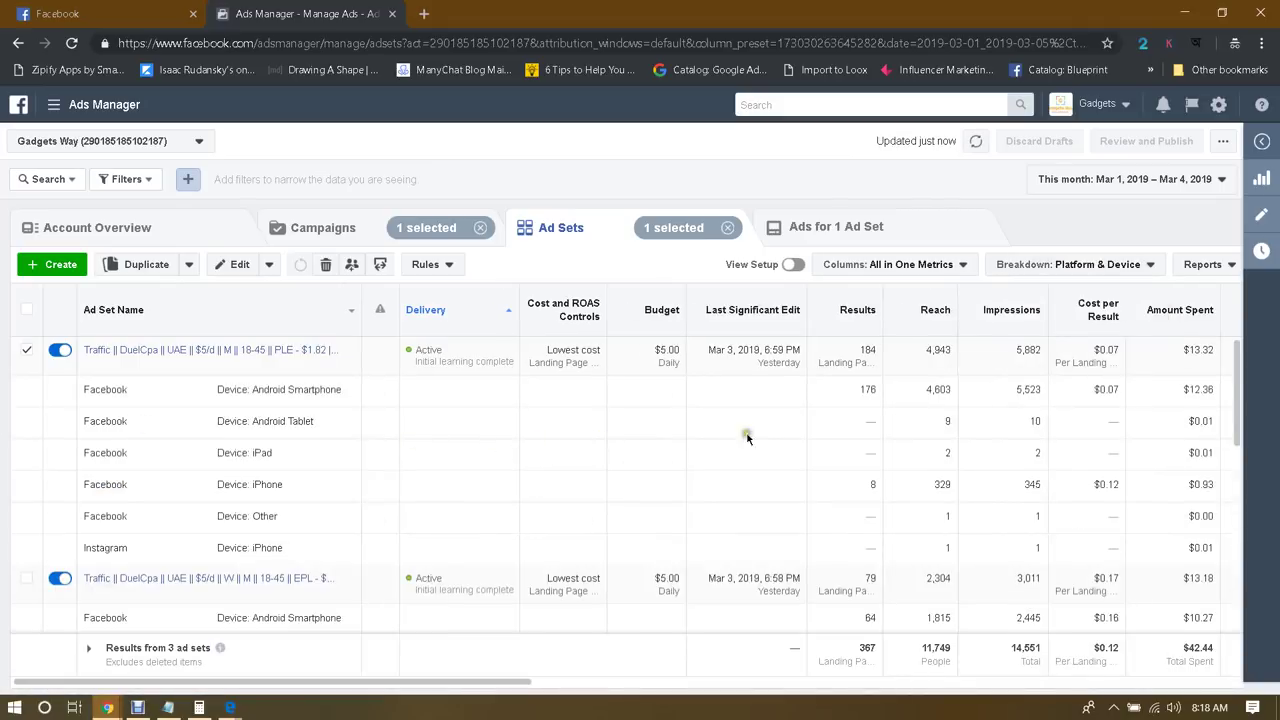
Compare the first ad set's Android Smartphone results and cost per result with its other devices
{"action": "left_click_drag", "start_coordinate": [250, 390], "coordinate": [346, 391]}
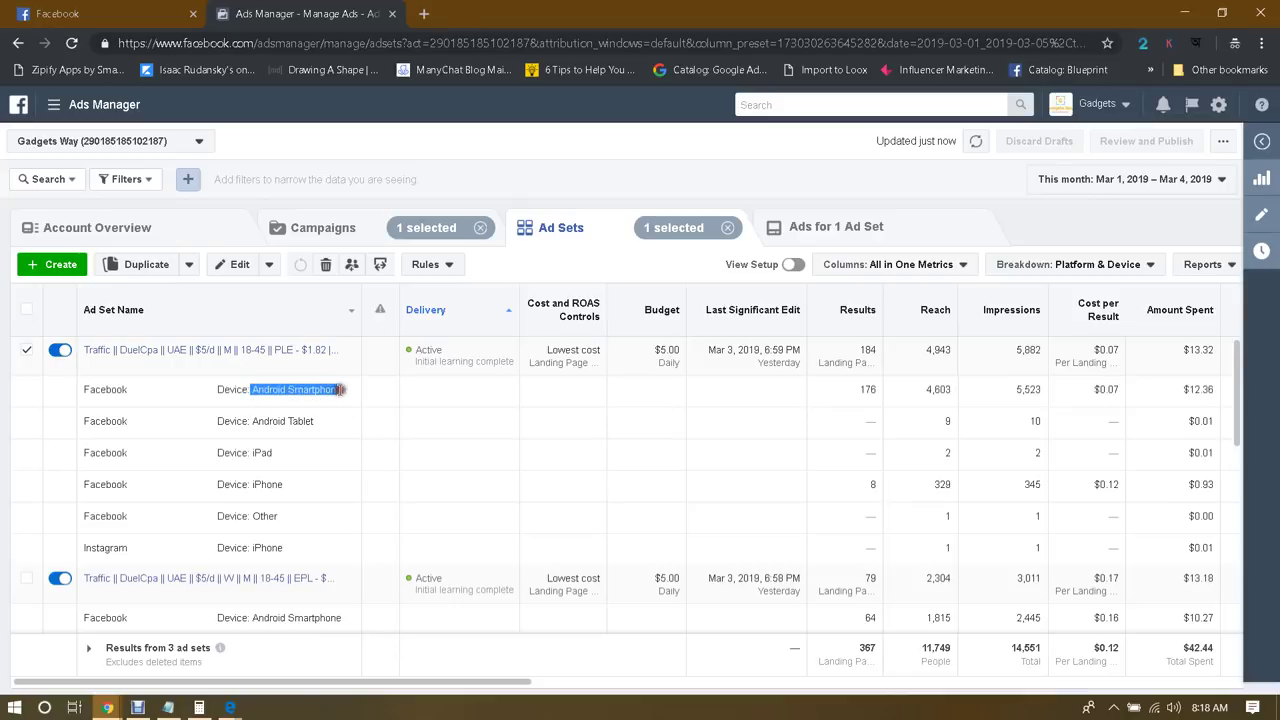
{"action": "left_click", "coordinate": [342, 392]}
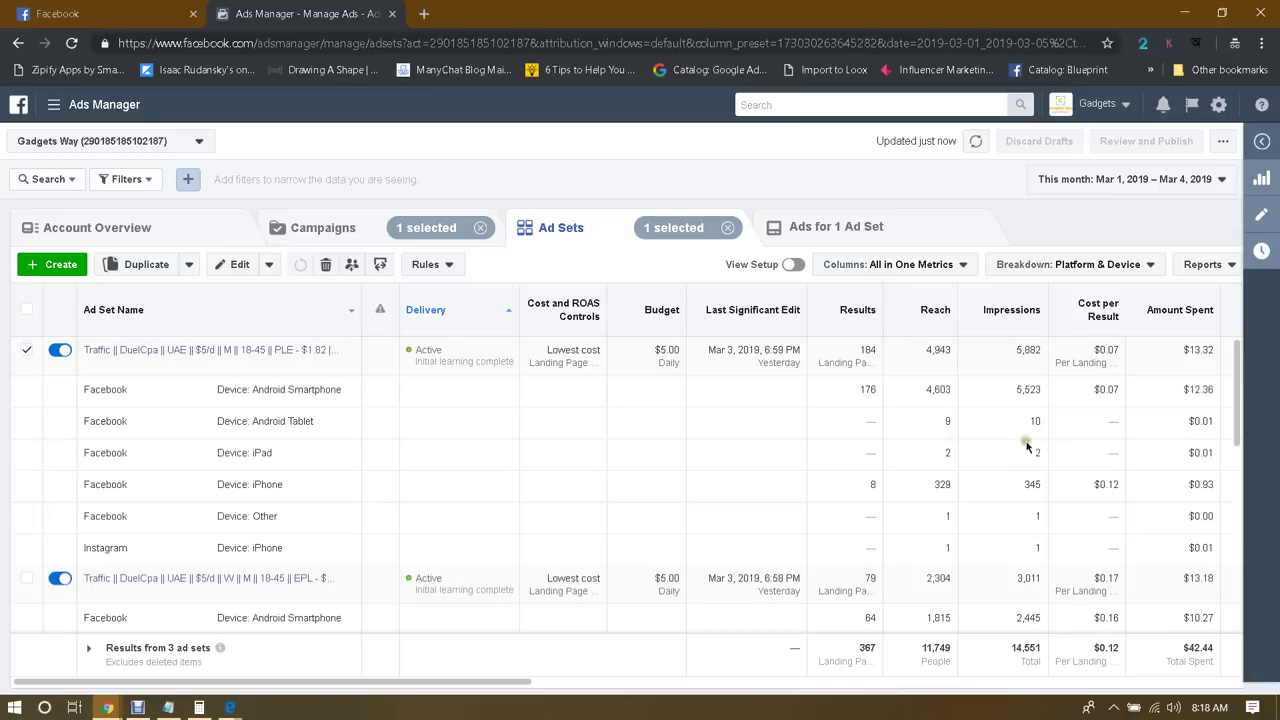
{"action": "scroll", "coordinate": [866, 463], "scroll_direction": "down", "scroll_amount": 2}
{"action": "scroll", "coordinate": [866, 463], "scroll_direction": "up", "scroll_amount": 2}
Review the available delivery breakdowns, including impression device, platform, placement and the time-of-day options
{"action": "left_click", "coordinate": [1108, 264]}
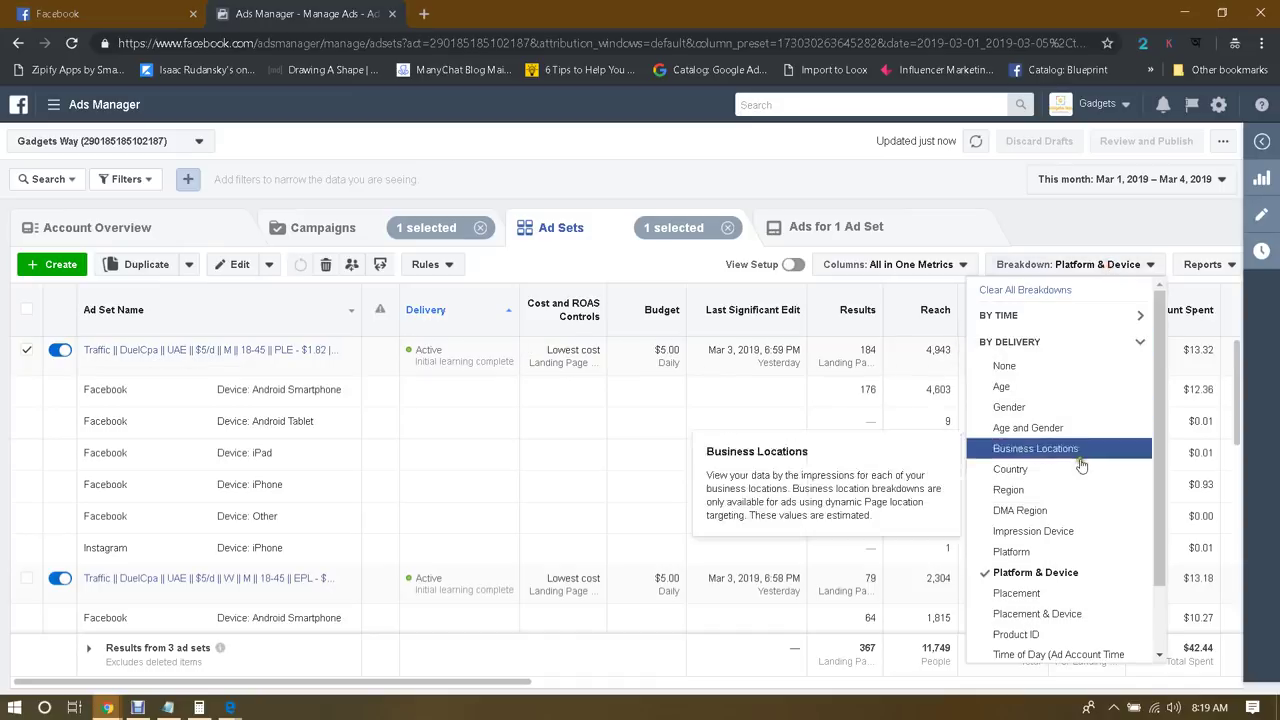
{"action": "scroll", "coordinate": [1081, 460], "scroll_direction": "down", "scroll_amount": 2}
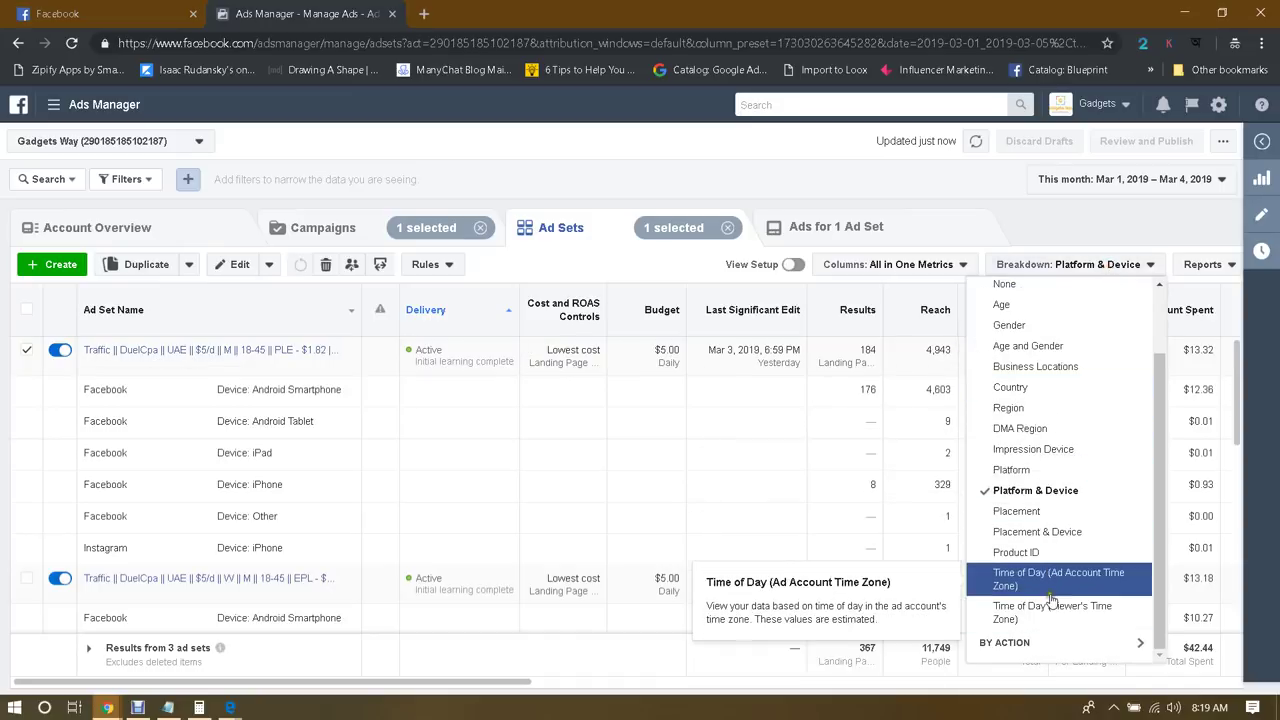
{"action": "left_click", "coordinate": [1077, 222]}
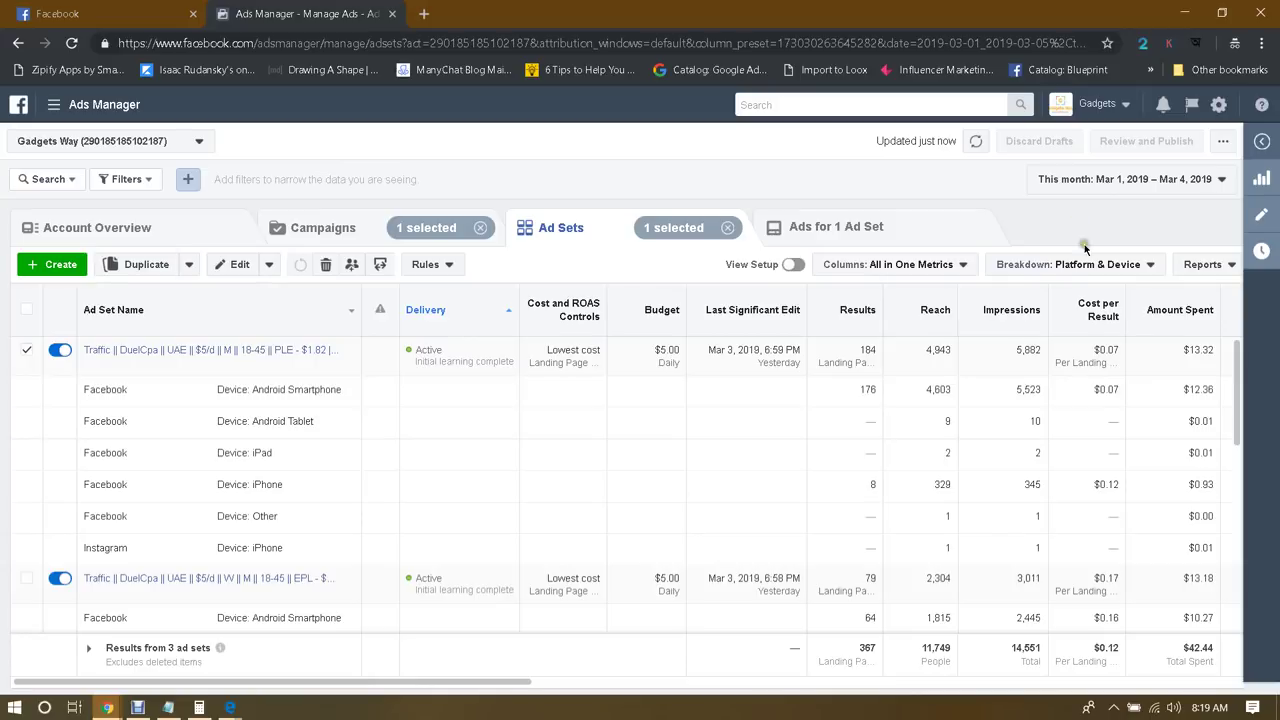
{"action": "left_click", "coordinate": [1086, 264]}
{"action": "scroll", "coordinate": [1080, 490], "scroll_direction": "down", "scroll_amount": 2}
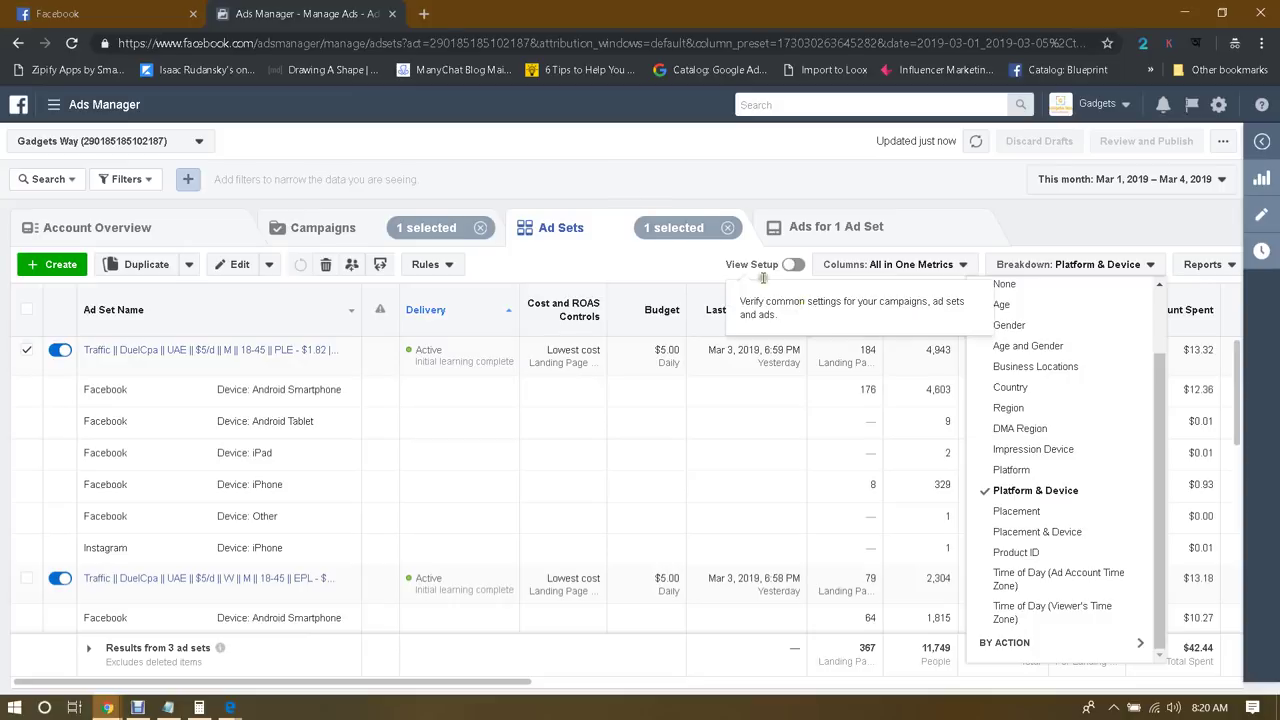
{"action": "mouse_move", "coordinate": [1091, 431]}
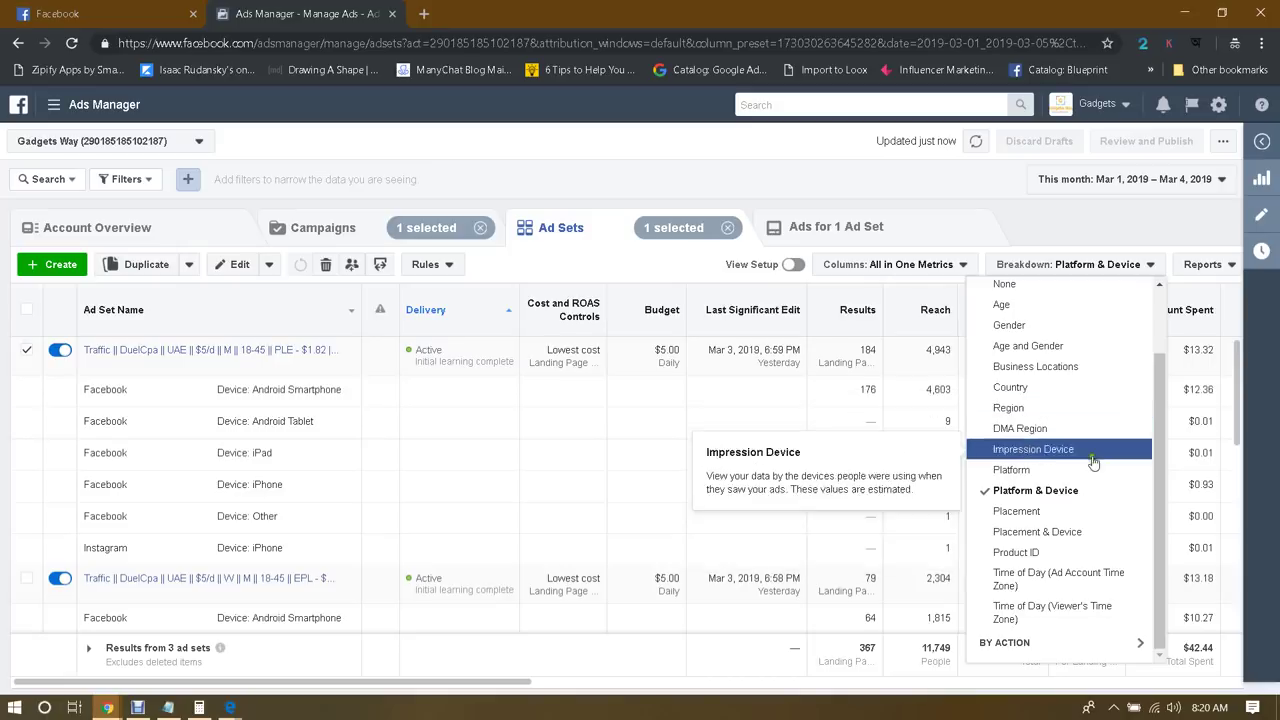
{"action": "mouse_move", "coordinate": [1080, 489]}
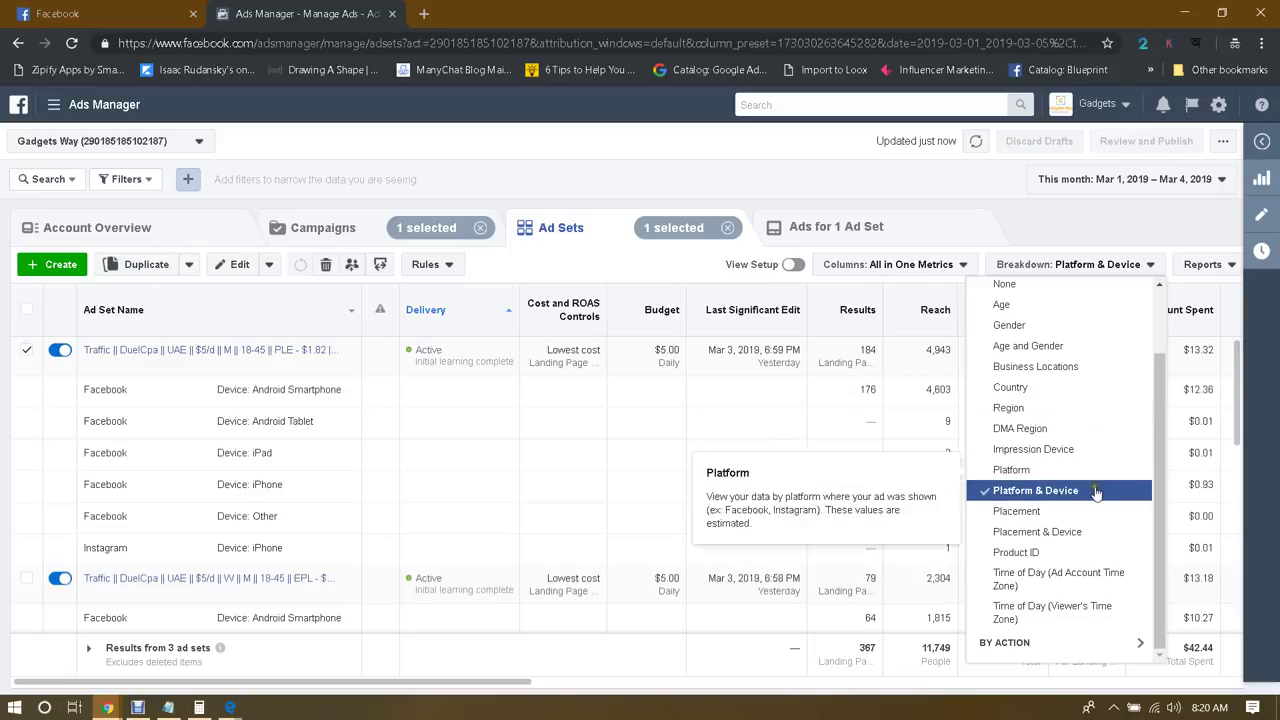
{"action": "mouse_move", "coordinate": [1071, 565]}
{"action": "mouse_move", "coordinate": [1038, 520]}
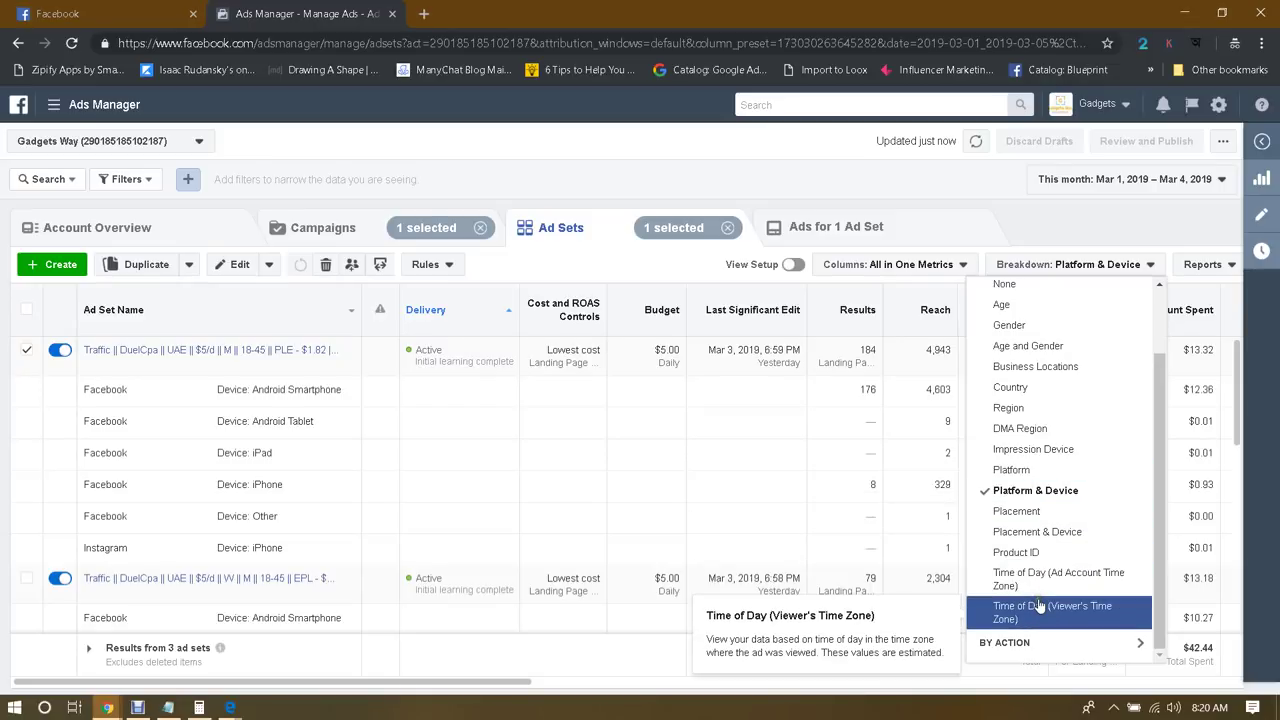
Break down the ad sets by Business Locations and review the time and action breakdown options
{"action": "left_click", "coordinate": [1020, 367]}
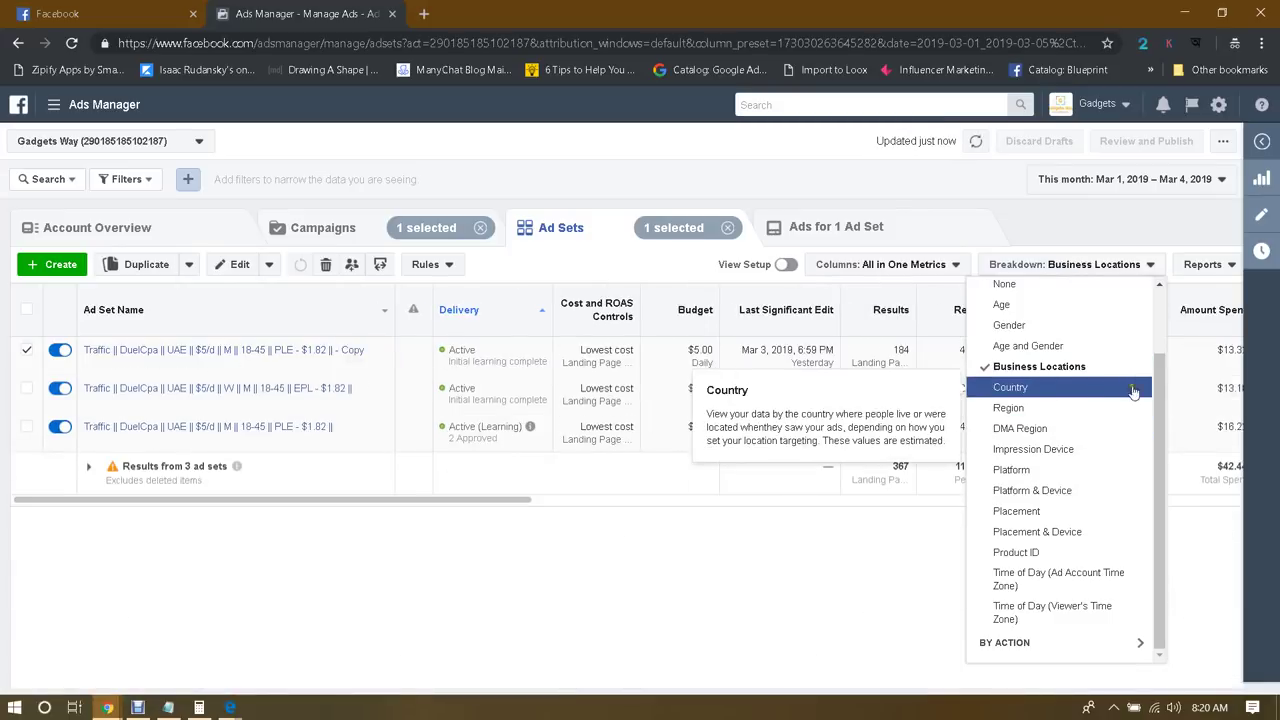
{"action": "scroll", "coordinate": [1060, 495], "scroll_direction": "up", "scroll_amount": 2}
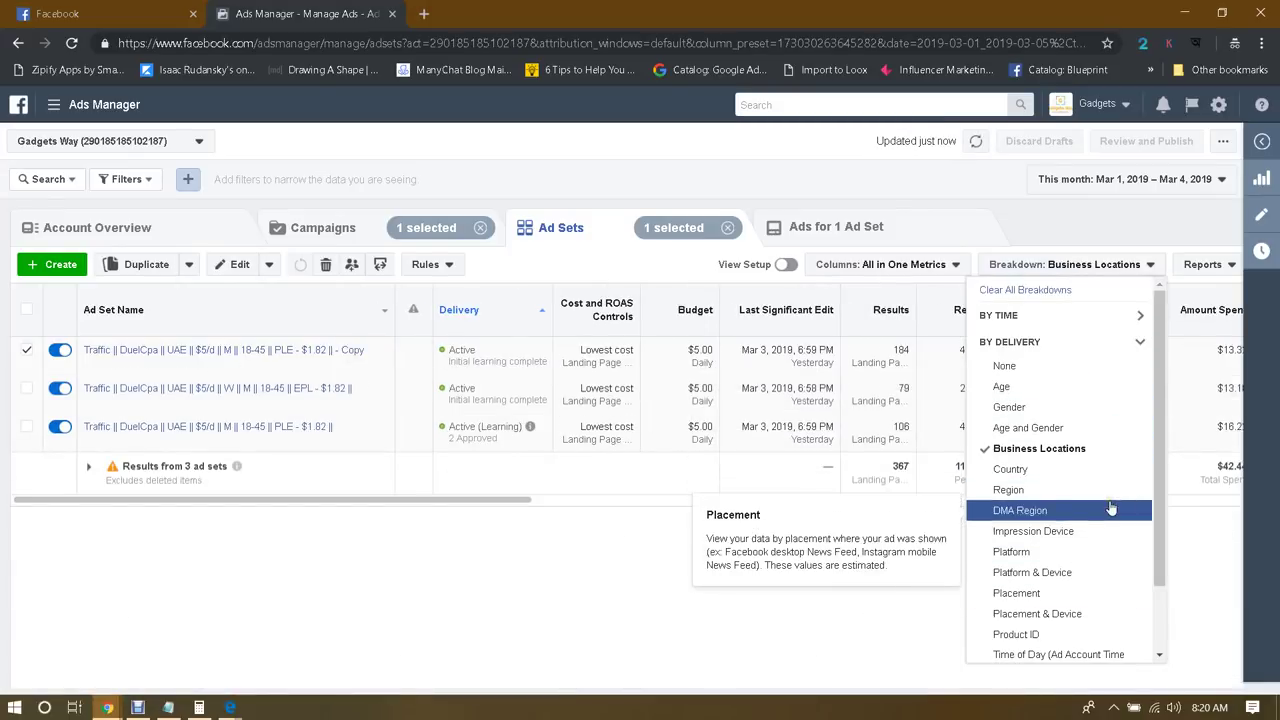
{"action": "left_click", "coordinate": [1041, 318]}
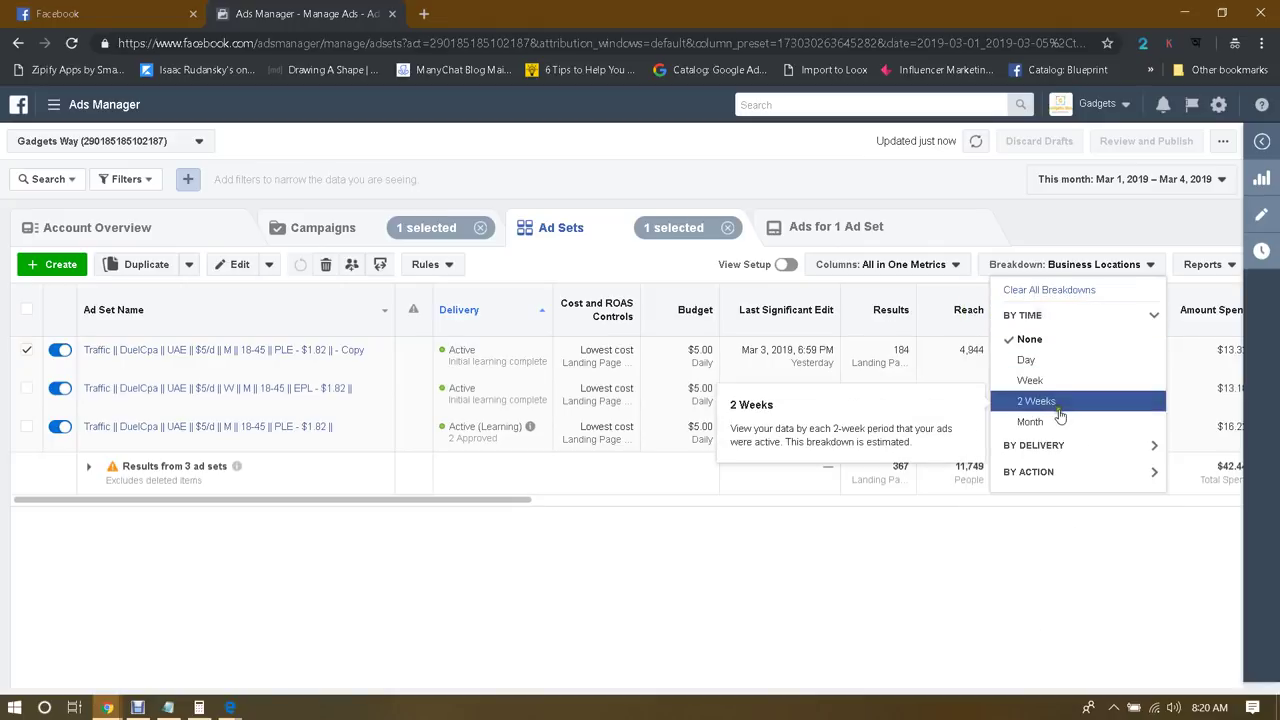
{"action": "left_click", "coordinate": [1050, 471]}
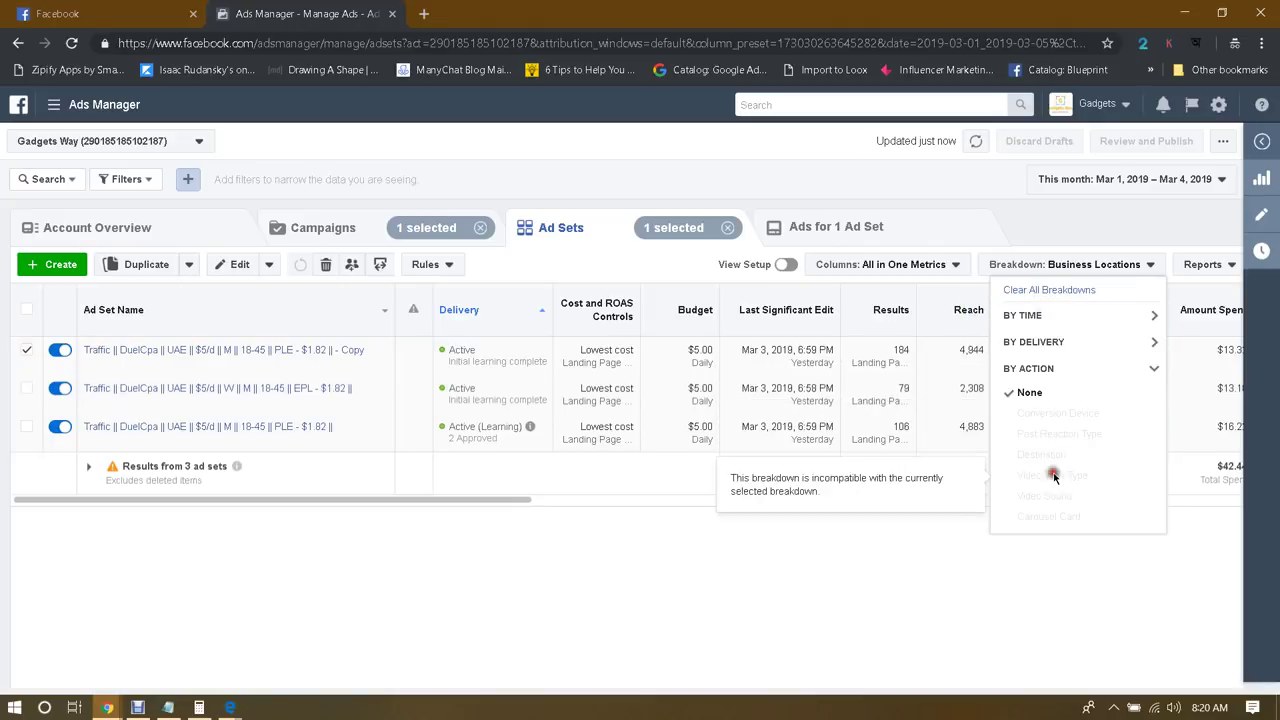
Break down the ad sets' results by Placement
{"action": "left_click", "coordinate": [1051, 343]}
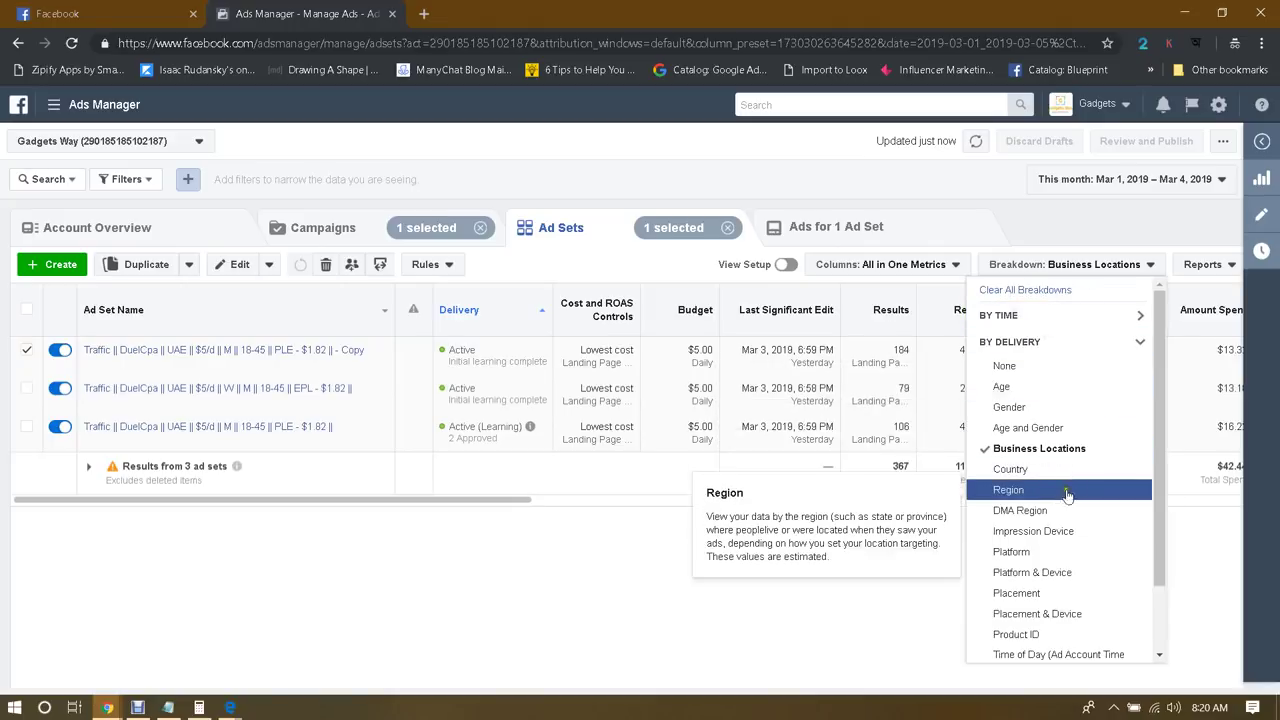
{"action": "scroll", "coordinate": [1070, 494], "scroll_direction": "down", "scroll_amount": 1}
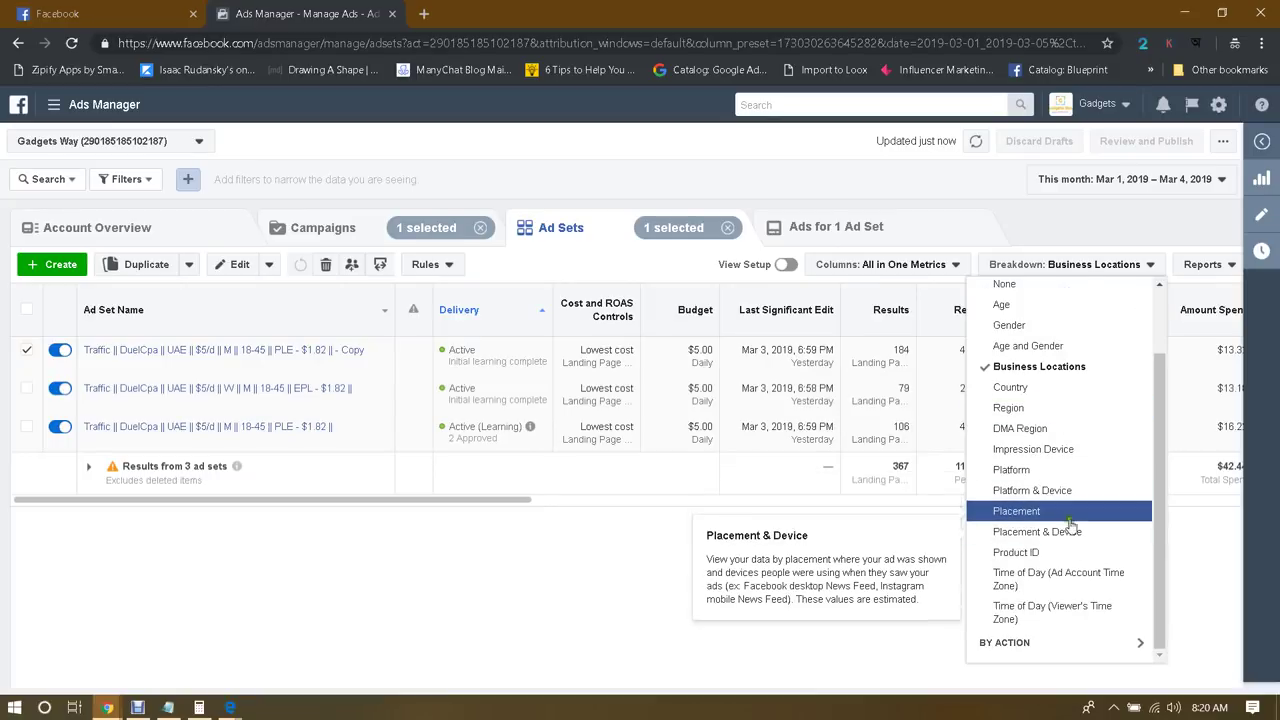
{"action": "left_click", "coordinate": [1063, 512]}
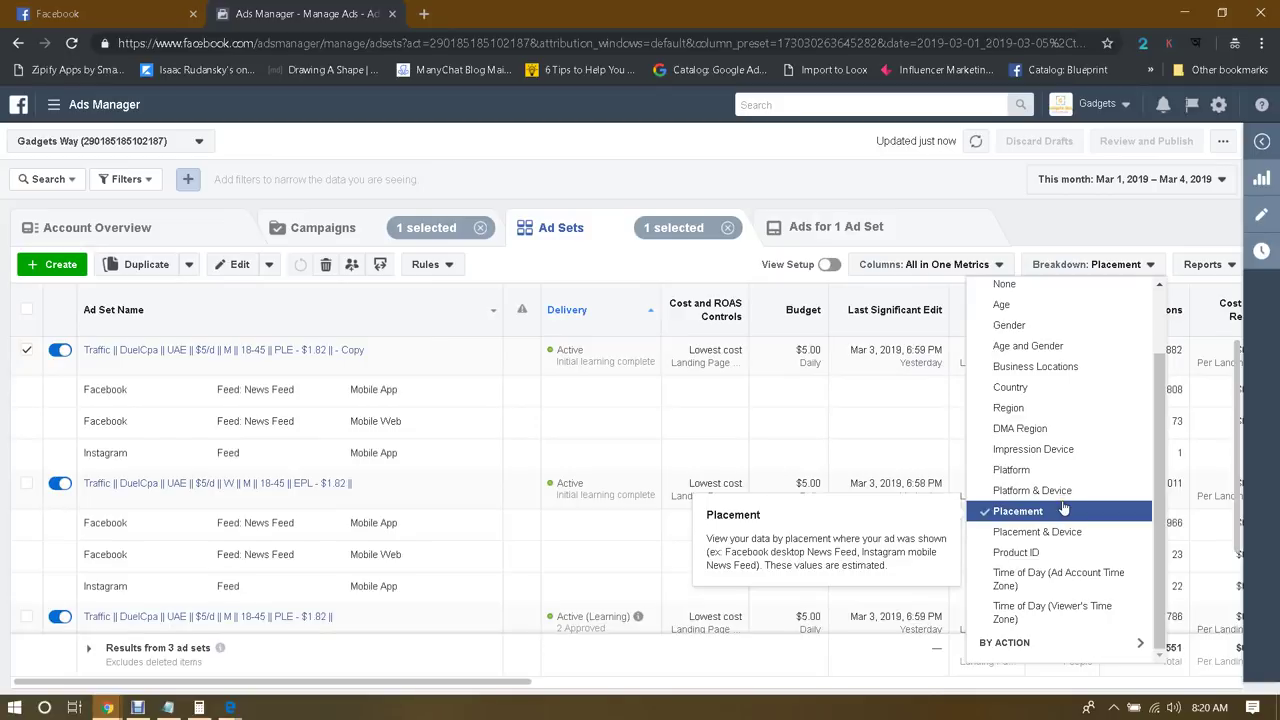
{"action": "left_click", "coordinate": [1094, 229]}
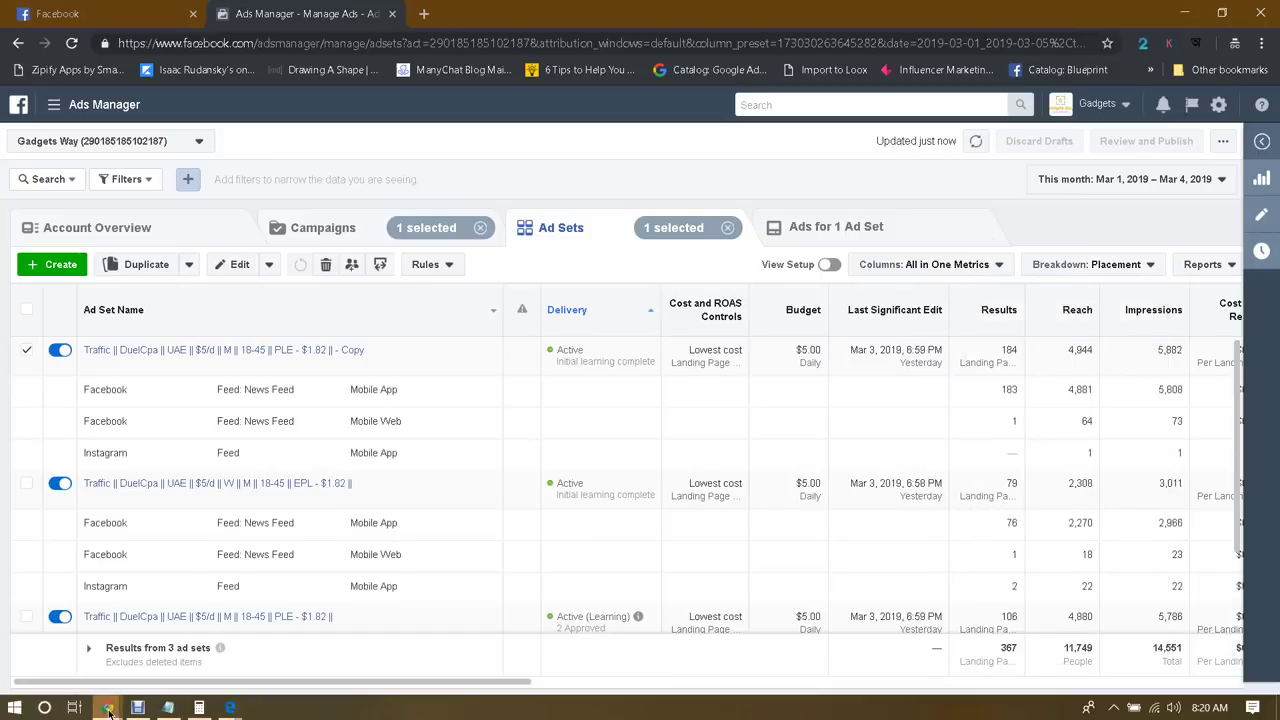
Switch to the browser window with the CPAGrip dashboard and show the published Duel landing page
{"action": "mouse_move", "coordinate": [108, 708]}
{"action": "left_click", "coordinate": [80, 678]}
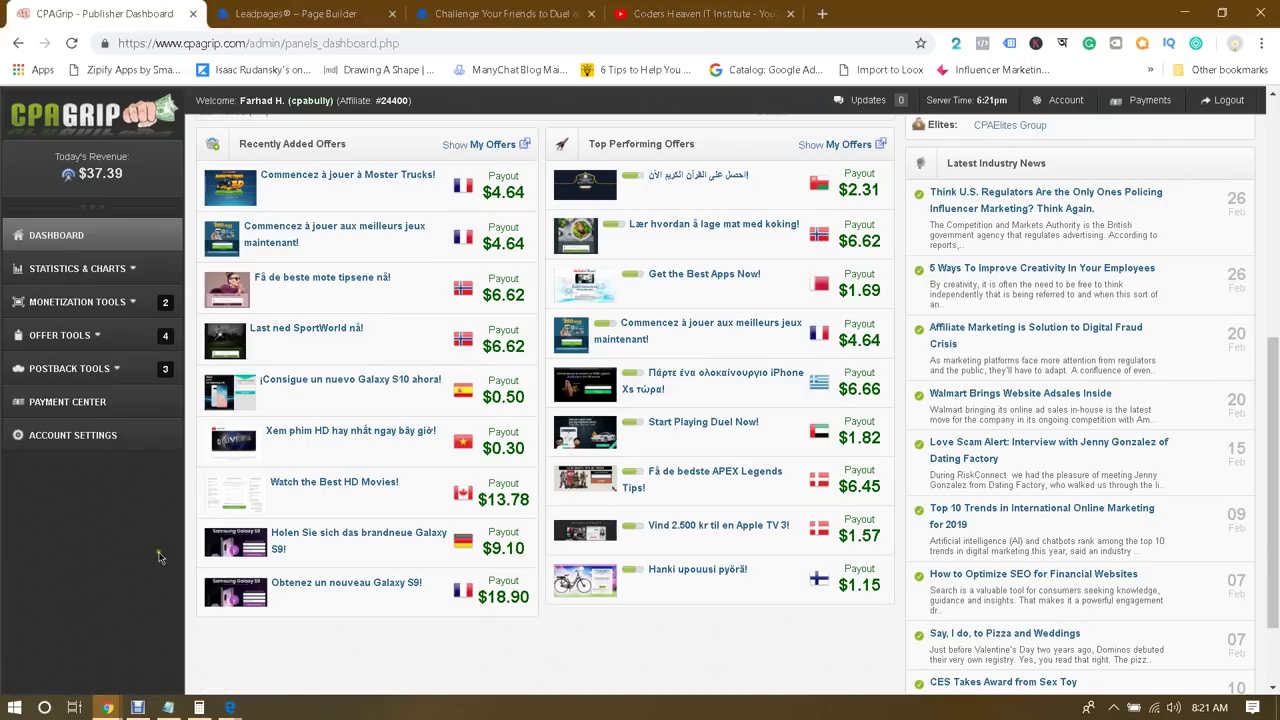
{"action": "left_click", "coordinate": [490, 13]}
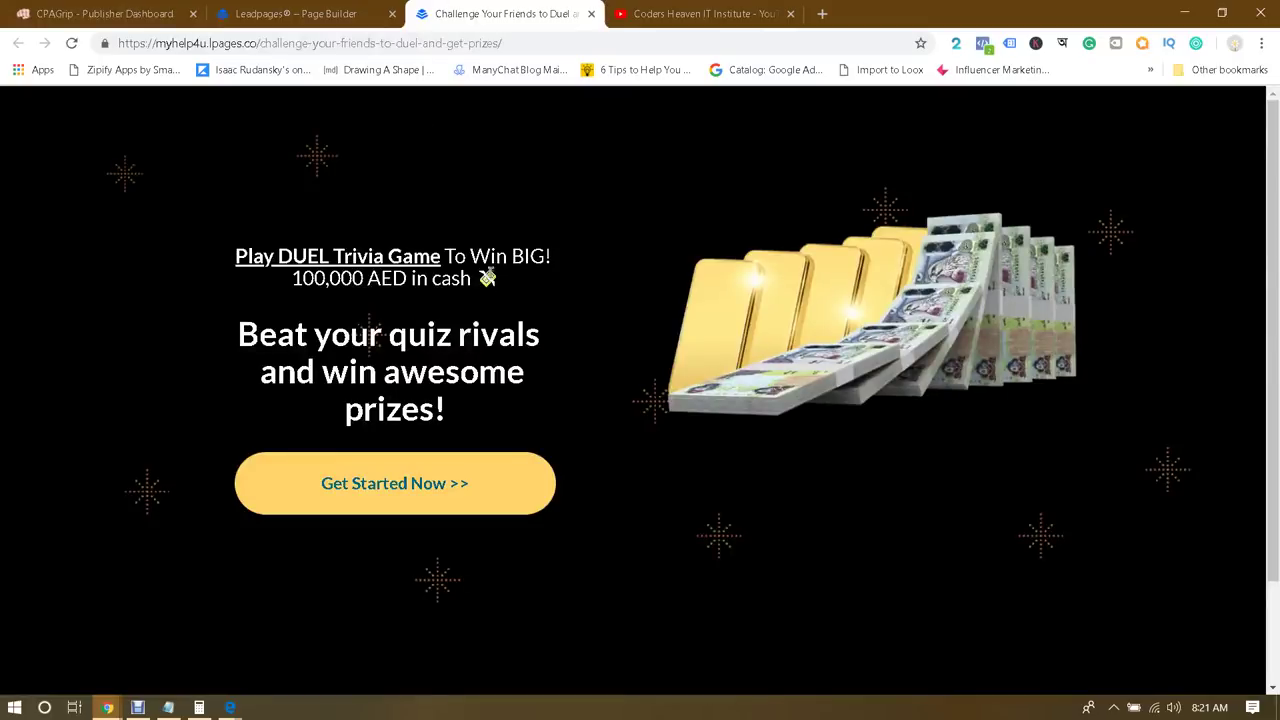
Review the Duel page's prize text, headline and Get Started Now button in the Leadpages builder, and return to the published page
{"action": "left_click", "coordinate": [313, 10]}
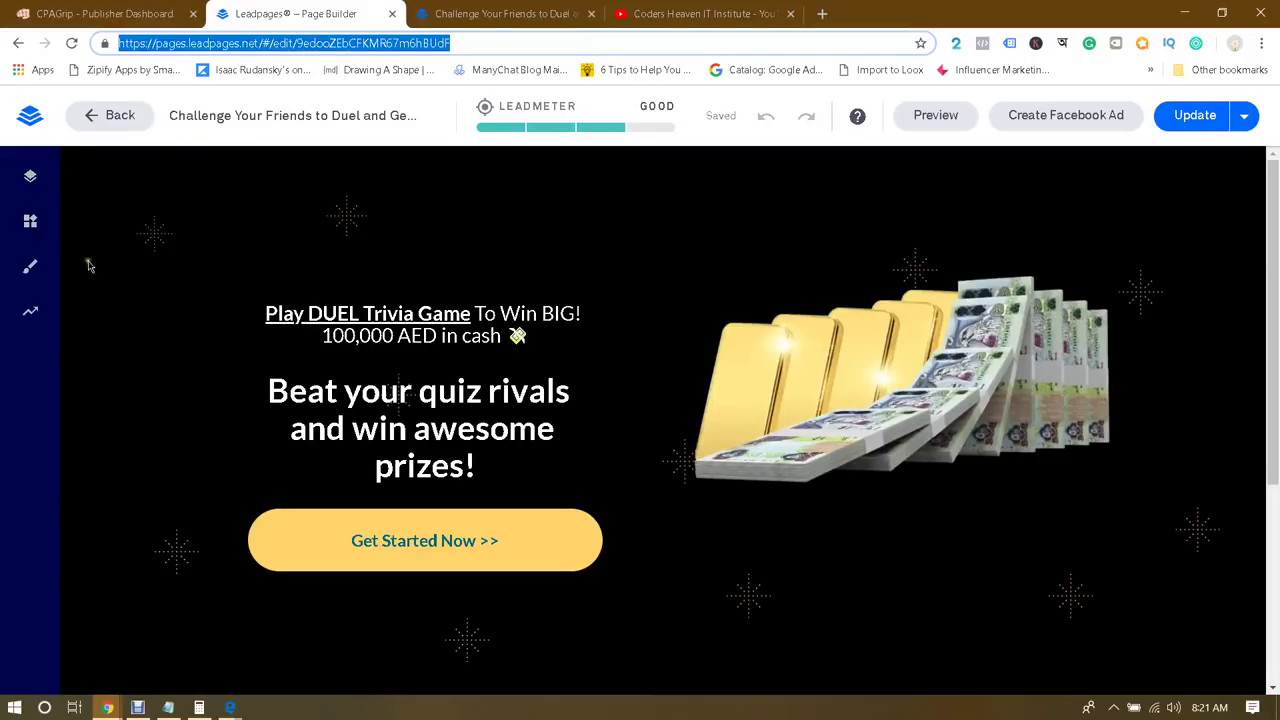
{"action": "left_click", "coordinate": [428, 336]}
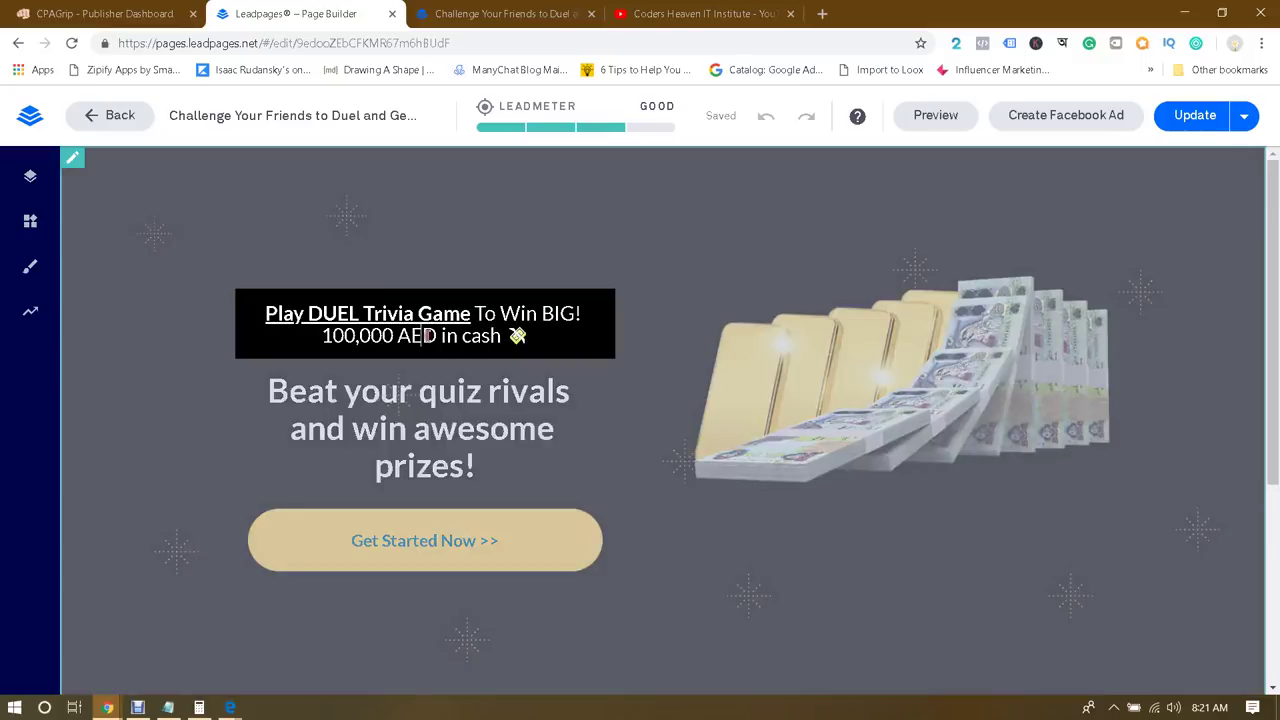
{"action": "left_click", "coordinate": [471, 412]}
{"action": "left_click", "coordinate": [455, 543]}
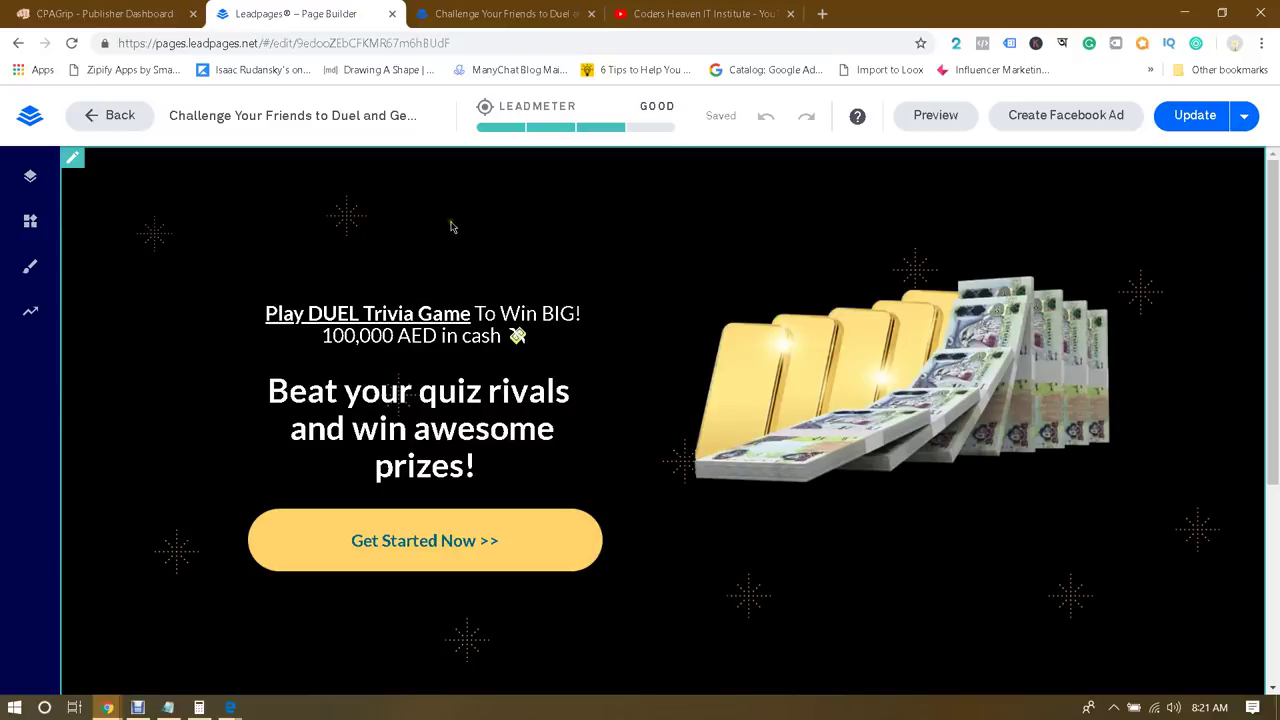
{"action": "left_click", "coordinate": [505, 5]}
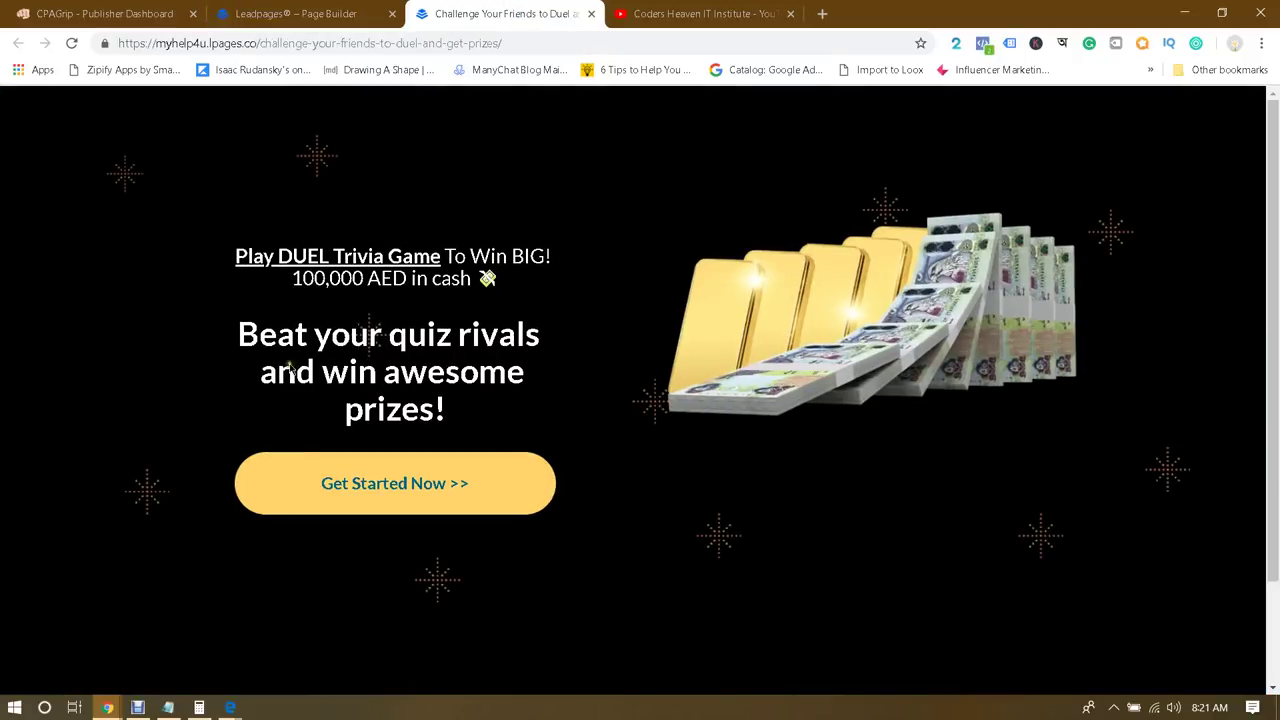
Open canva.com in a new browser tab
{"action": "left_click", "coordinate": [822, 14]}
{"action": "type", "text": "ca"}
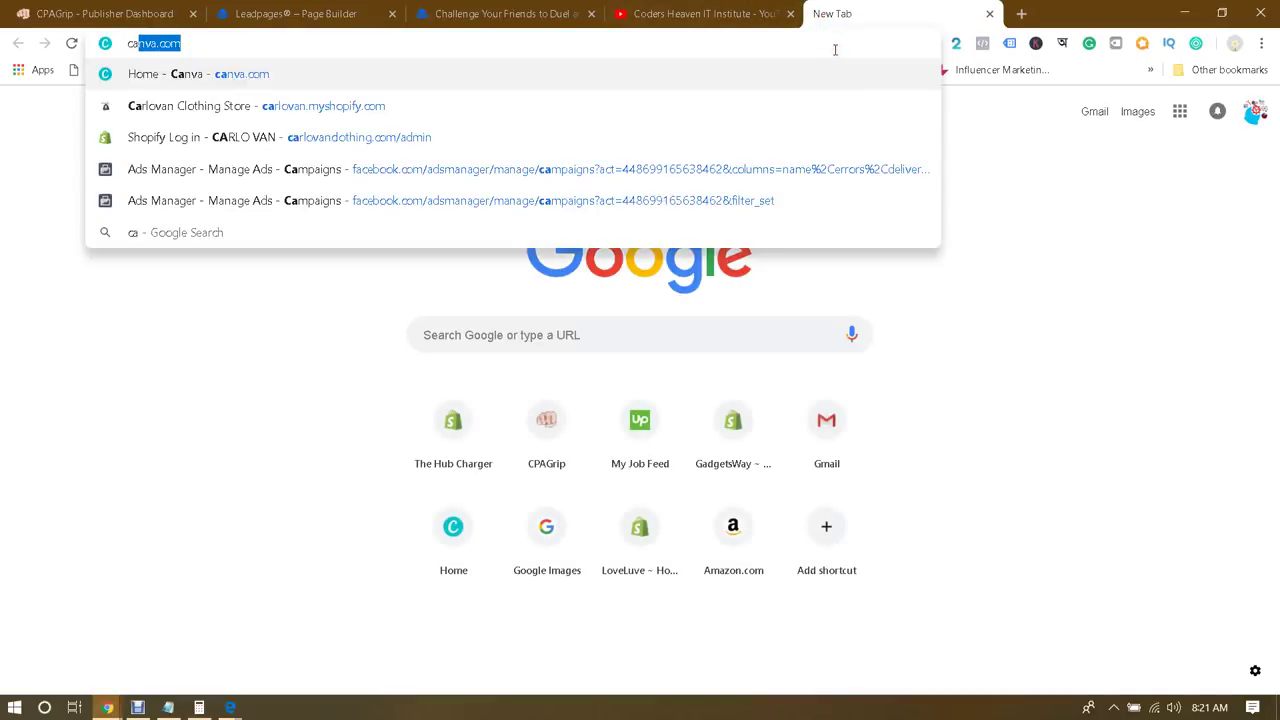
{"action": "key", "text": "Return"}
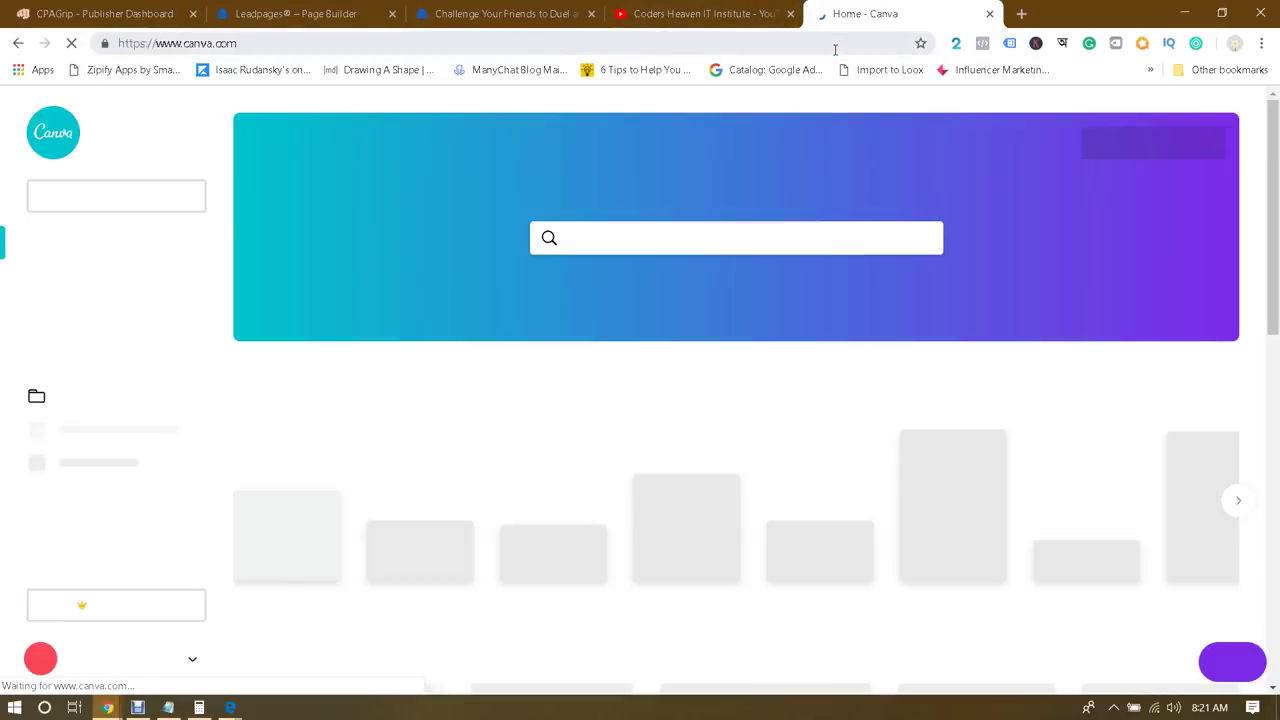
Search Canva's design types for "facebook" and examine the Facebook Ad and Facebook Post formats
{"action": "left_click", "coordinate": [703, 240]}
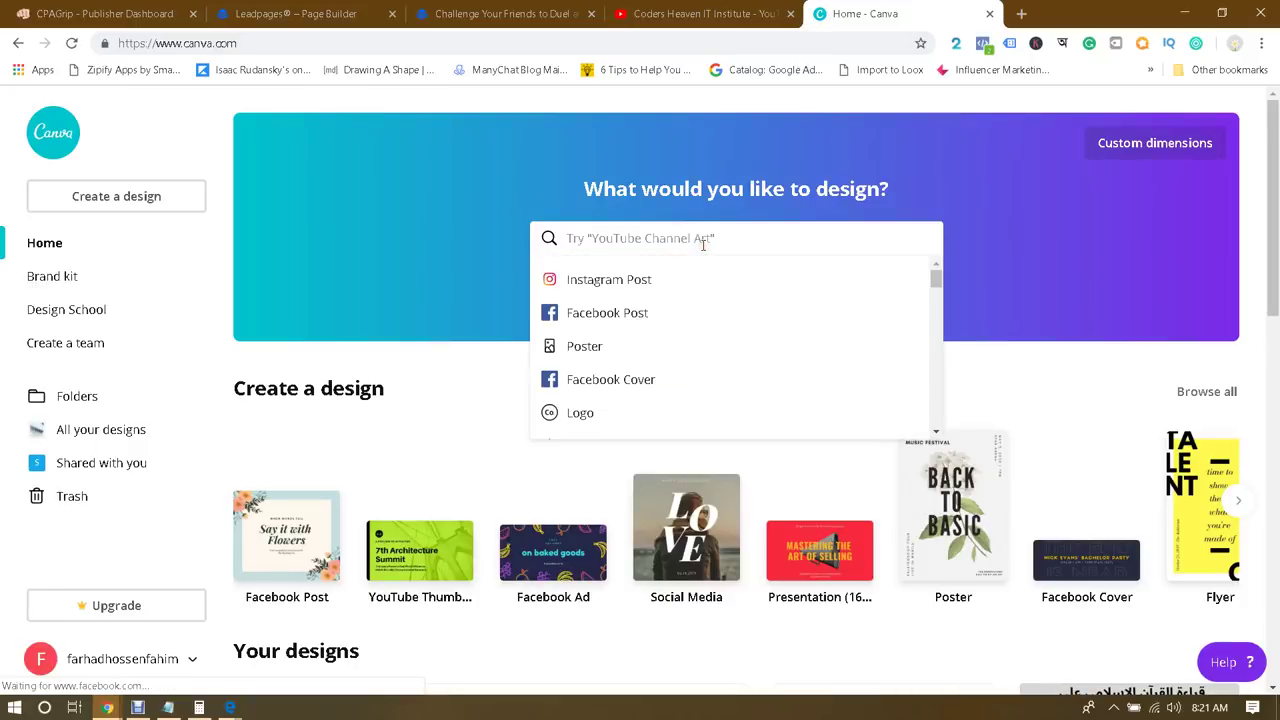
{"action": "type", "text": "facebo"}
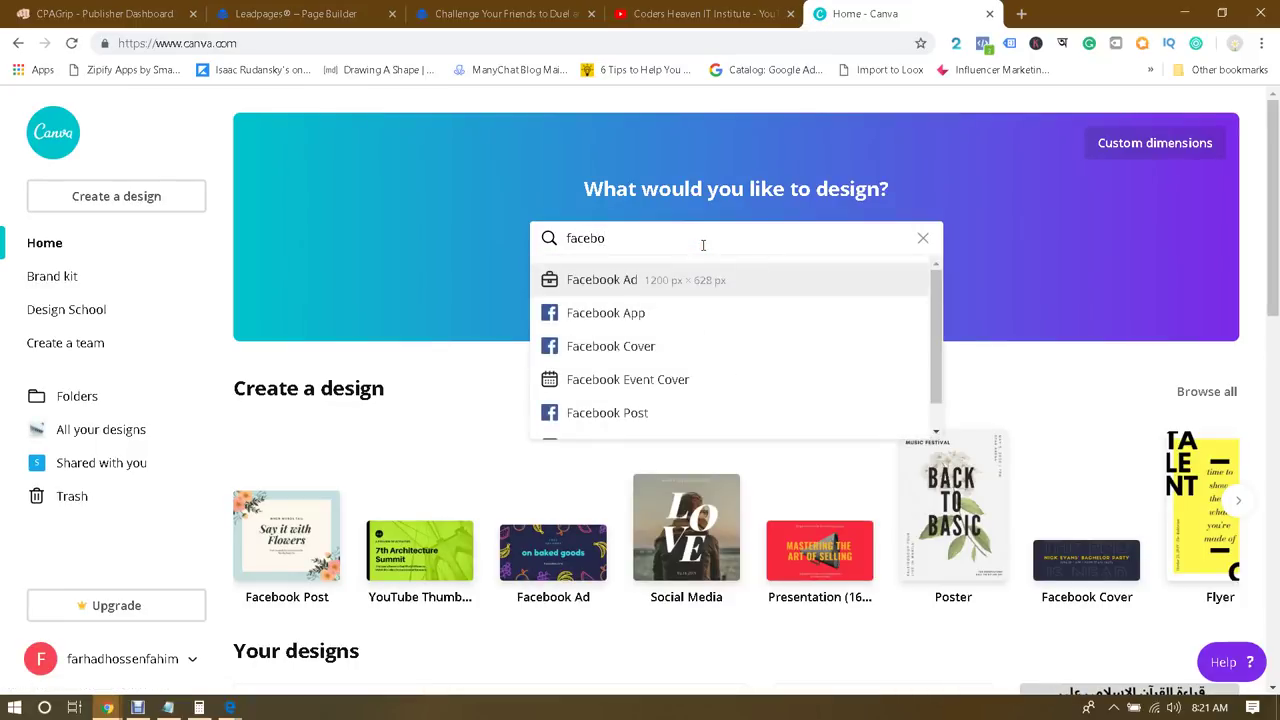
{"action": "type", "text": "ok"}
{"action": "left_click", "coordinate": [646, 282]}
{"action": "left_click", "coordinate": [657, 415]}
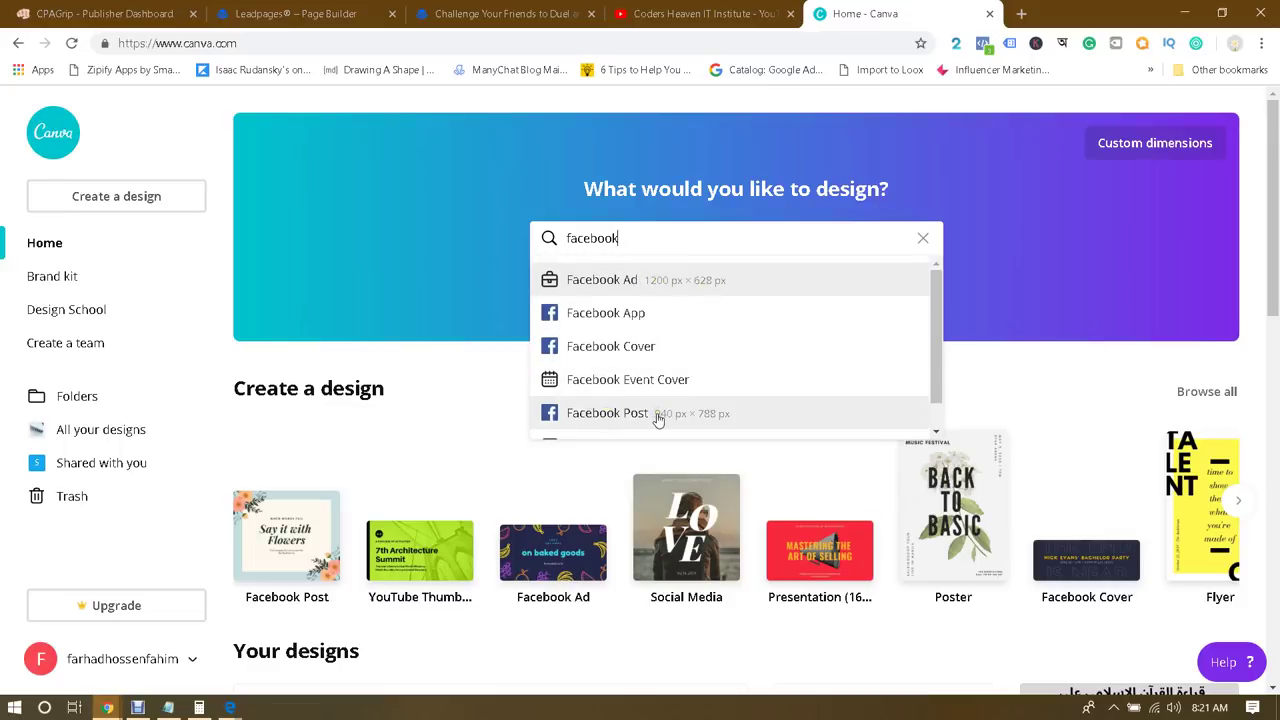
{"action": "left_click", "coordinate": [613, 415]}
{"action": "left_click", "coordinate": [434, 366]}
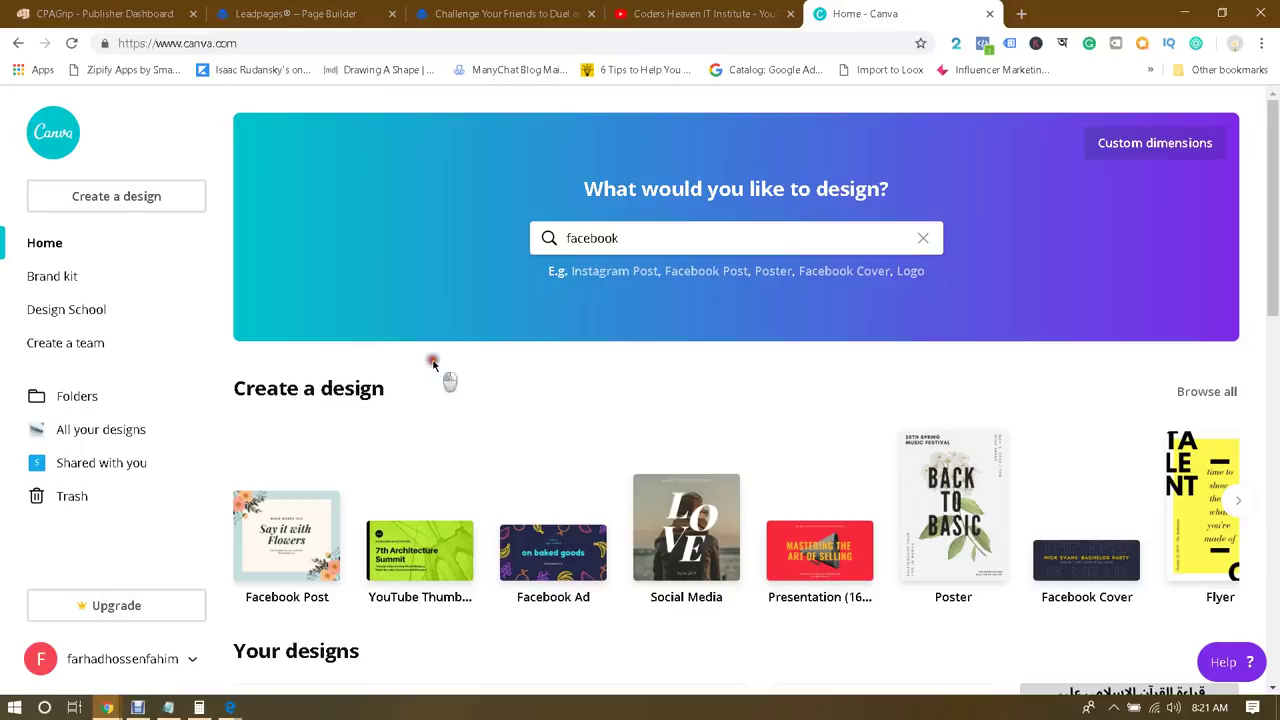
Return to the CPAGrip dashboard and review the stats overview and top country breakdown
{"action": "left_click", "coordinate": [109, 6]}
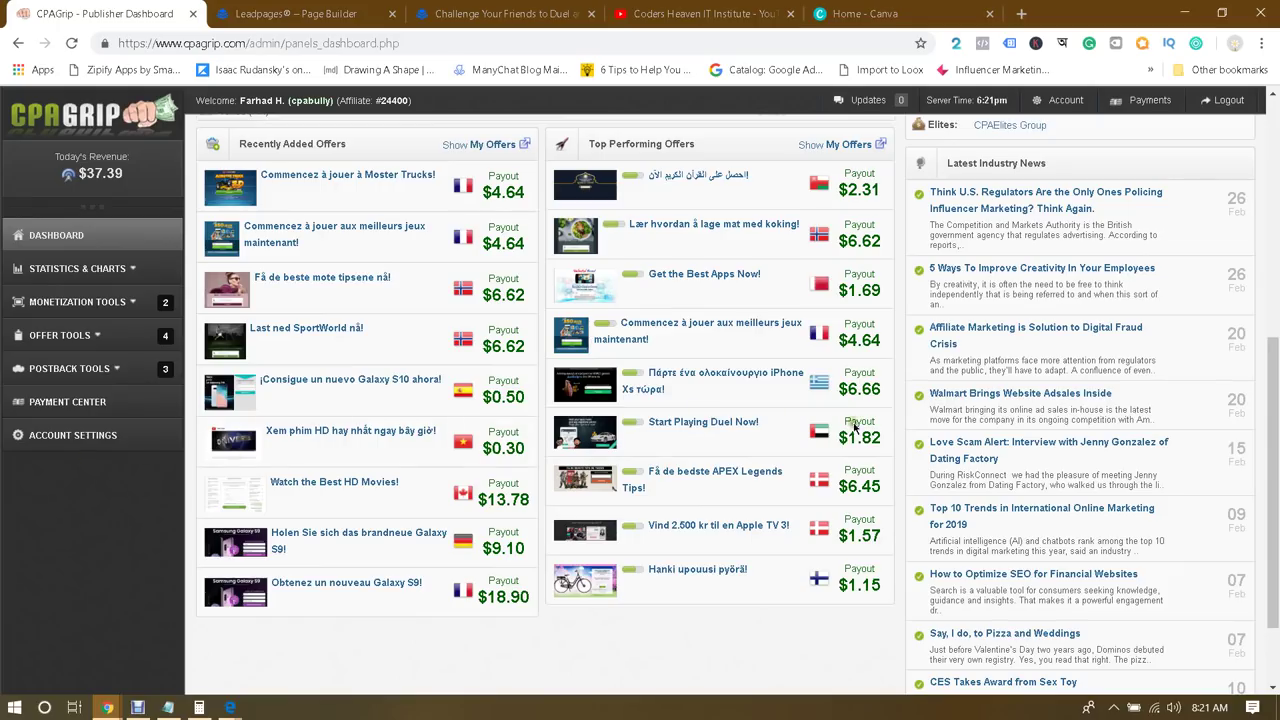
{"action": "scroll", "coordinate": [905, 413], "scroll_direction": "up", "scroll_amount": 2}
{"action": "scroll", "coordinate": [905, 413], "scroll_direction": "up", "scroll_amount": 4}
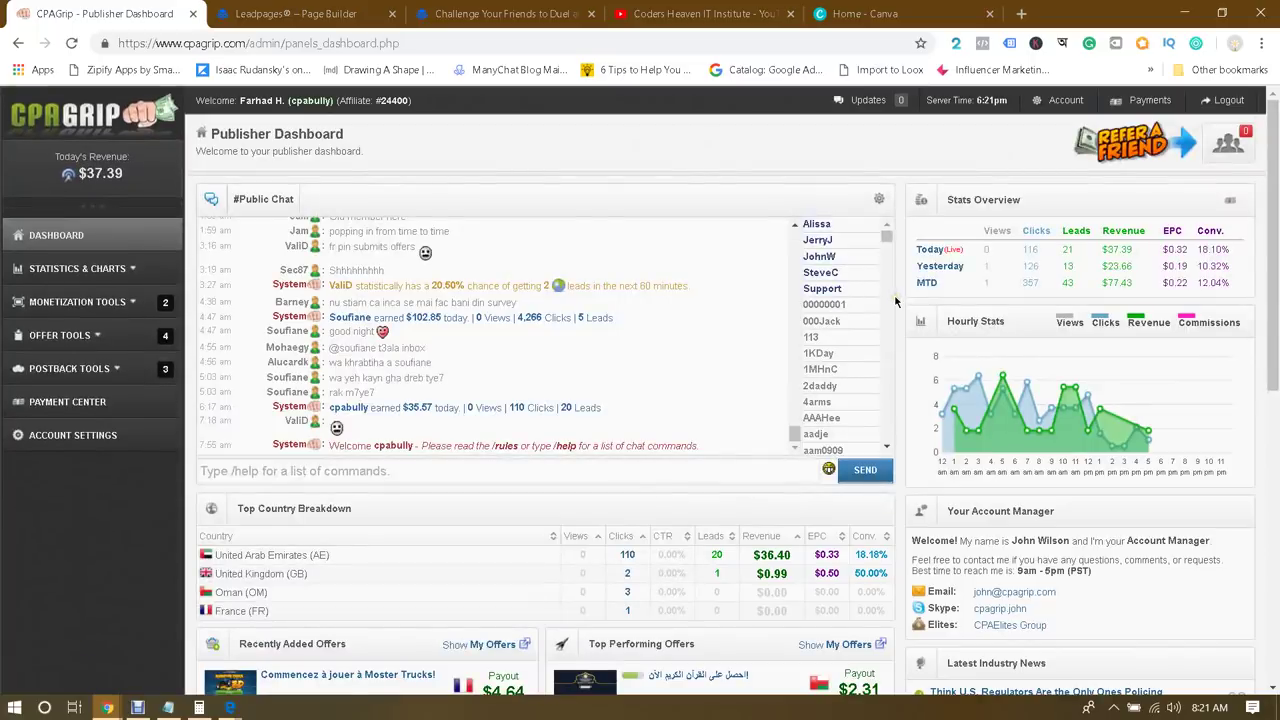